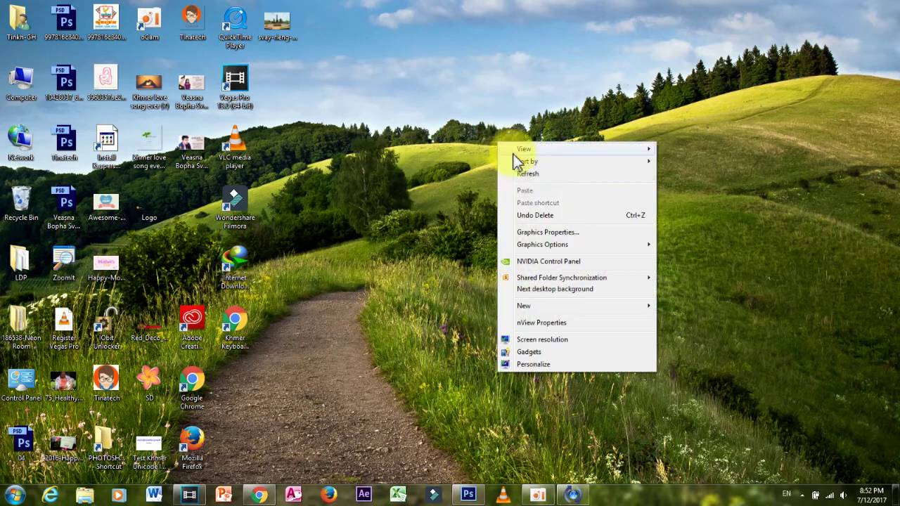
Refresh the Windows desktop from its right-click menu.
left_click(522, 176)
right_click(476, 128)
left_click(499, 160)
right_click(498, 160)
left_click(524, 190)
right_click(488, 153)
left_click(512, 188)
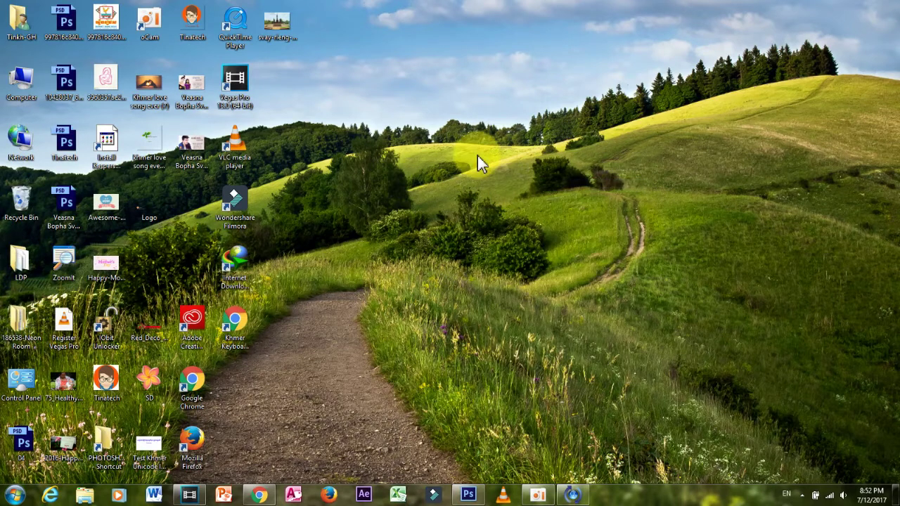
Bring up the Apple Software Update window and close it.
left_click(483, 257)
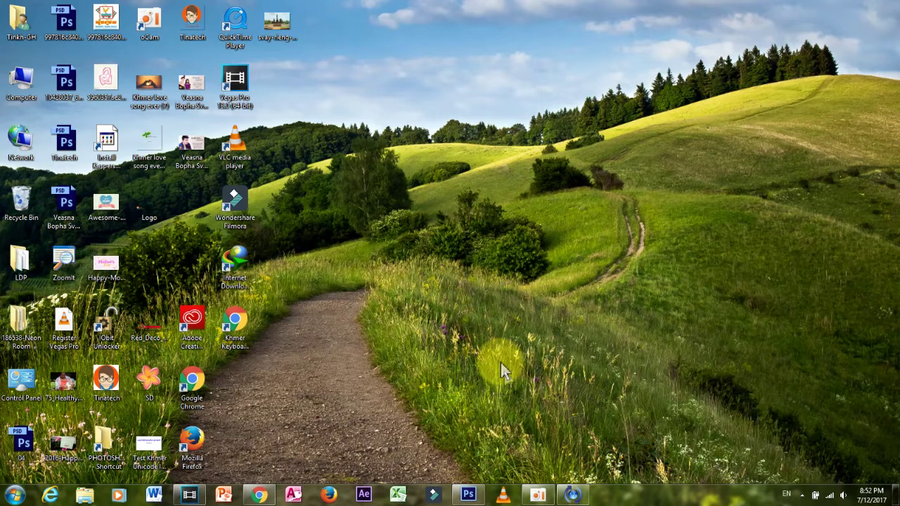
left_click(573, 495)
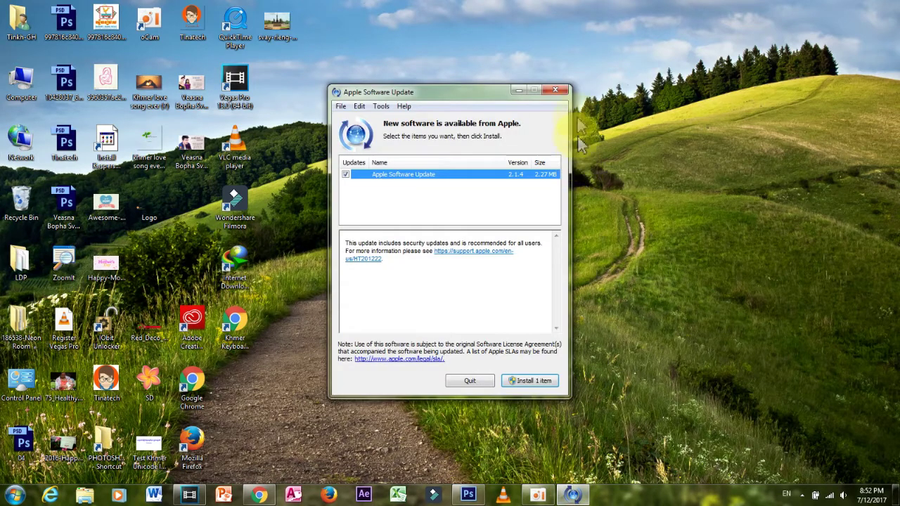
left_click(558, 88)
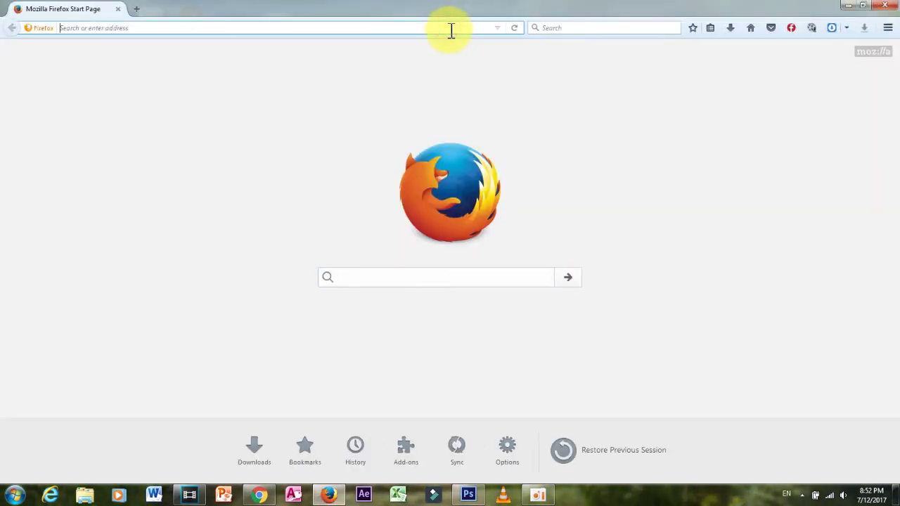
Go to google.com and follow the Gmail link to the sign-in page.
type("google.com/")
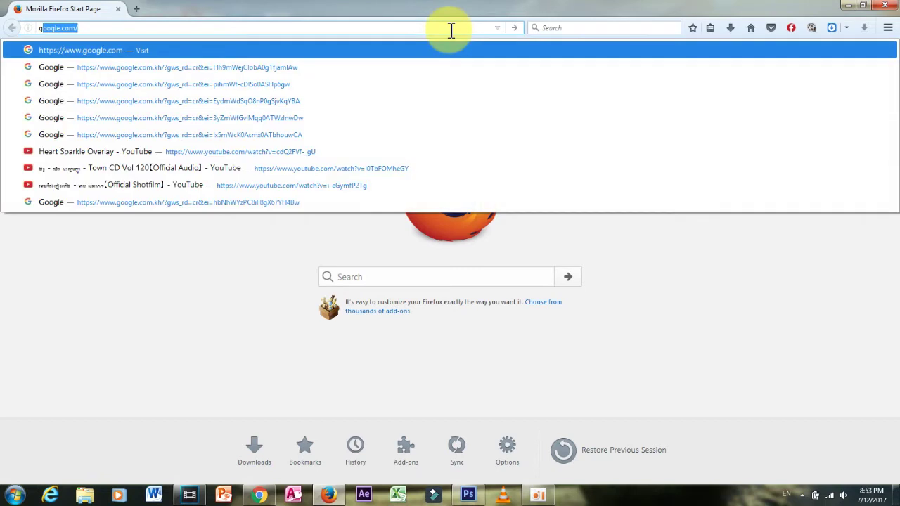
key("Return")
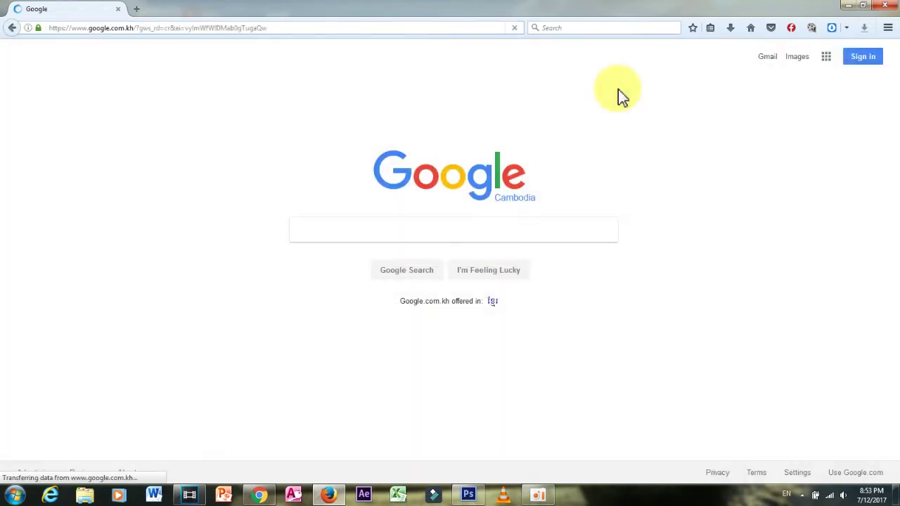
left_click(772, 64)
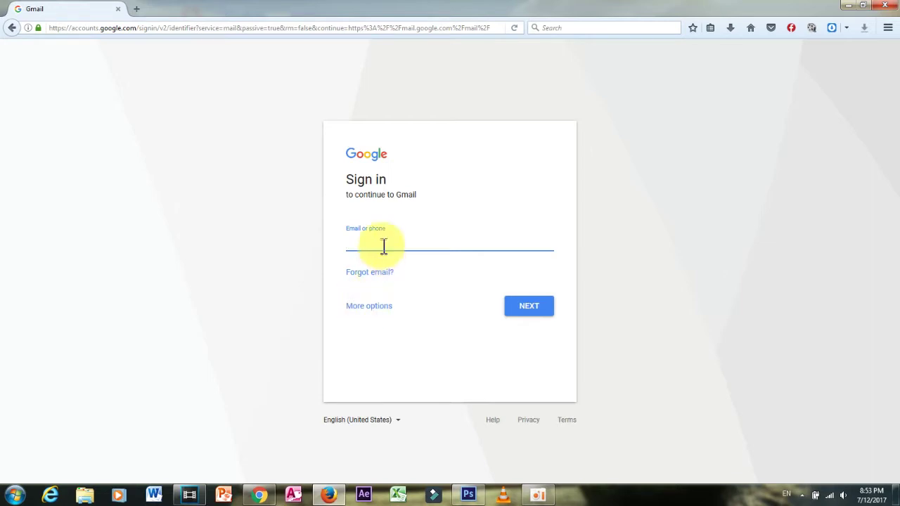
Choose Create account under More options and bring the empty sign-up form into view.
left_click(367, 264)
left_click(369, 244)
left_click(363, 312)
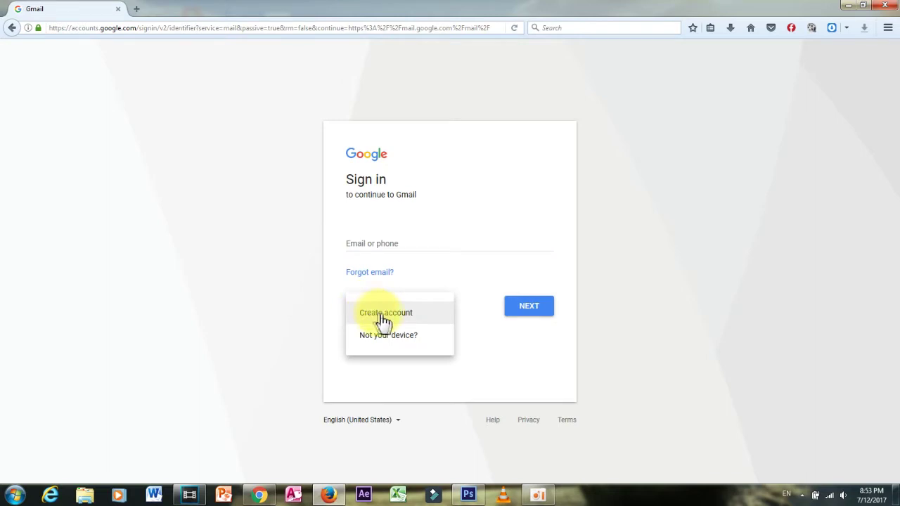
left_click(386, 320)
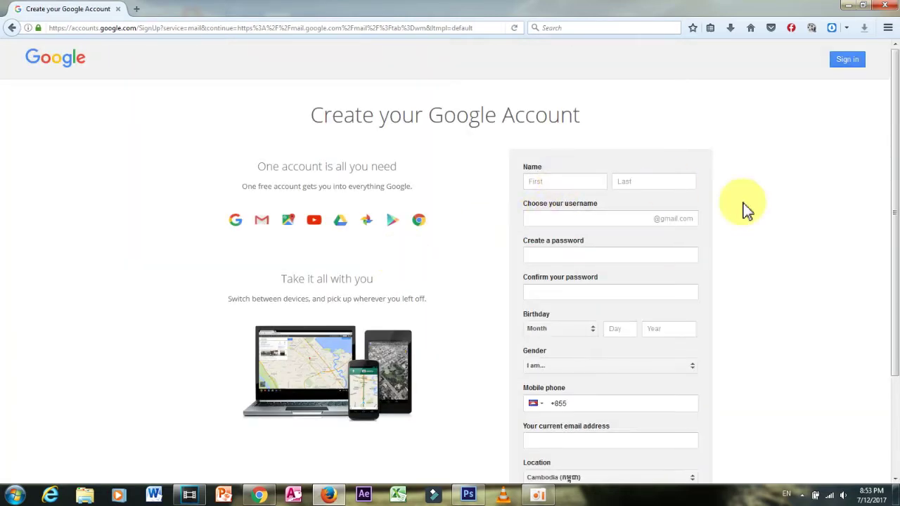
left_click_drag(894, 175, 870, 215)
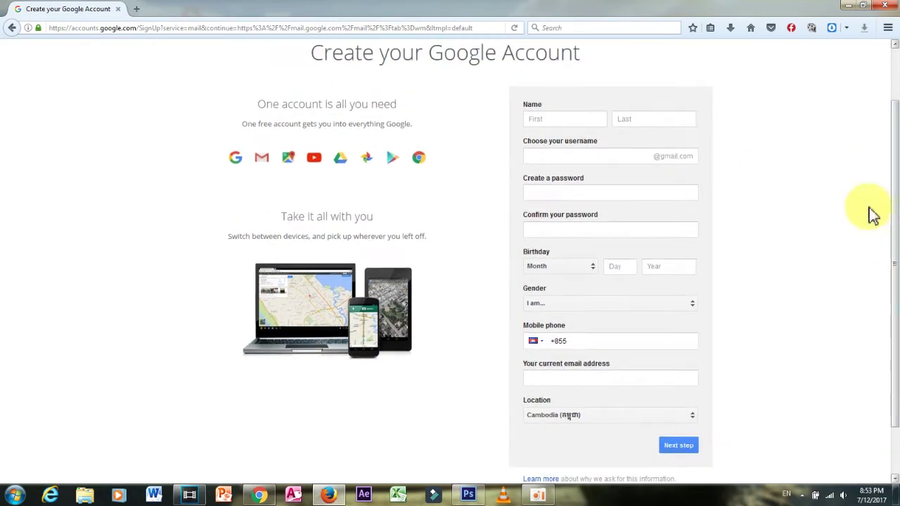
left_click(594, 121)
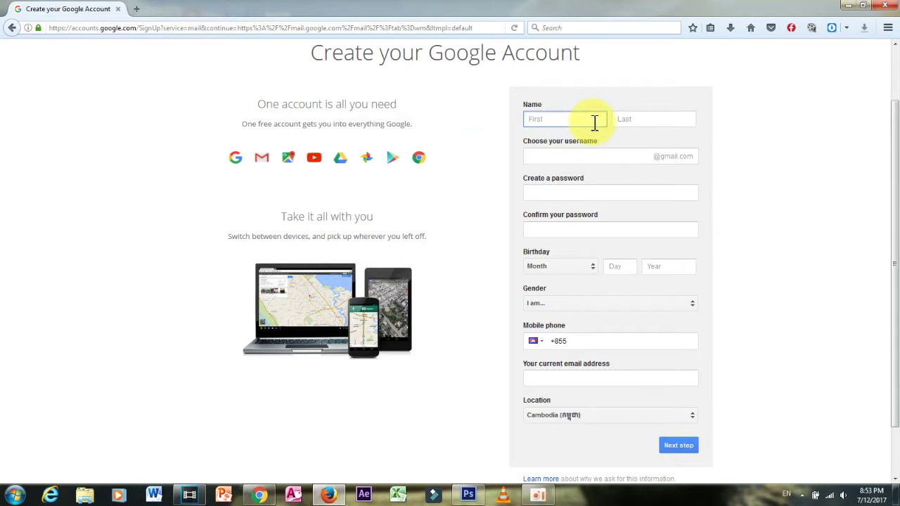
Enter the user's first and last name in the Name fields.
left_click(626, 123)
left_click(568, 123)
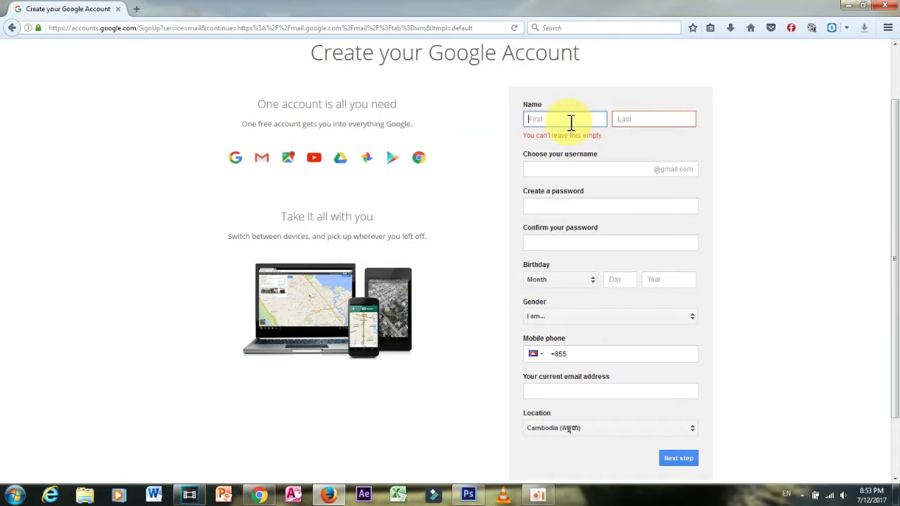
type("LDP")
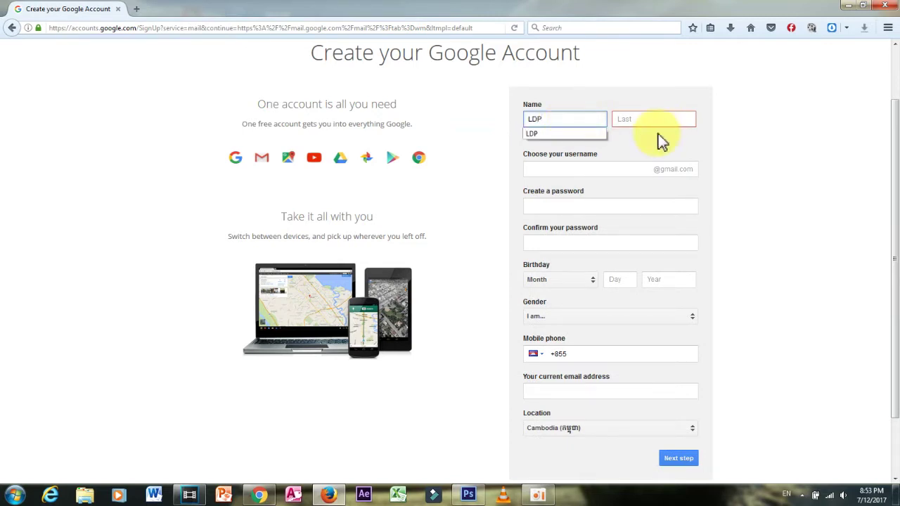
left_click(653, 122)
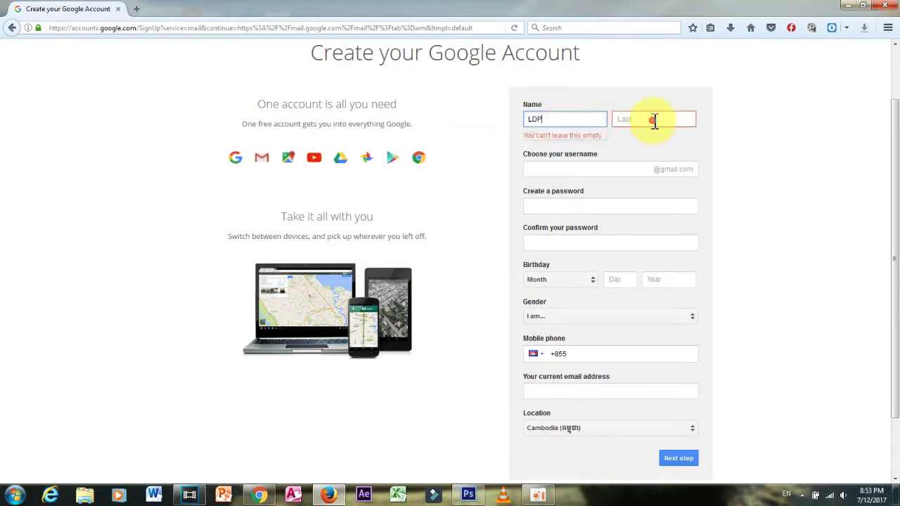
type("Takeo")
Type the desired Gmail username and adjust its ending.
left_click(603, 156)
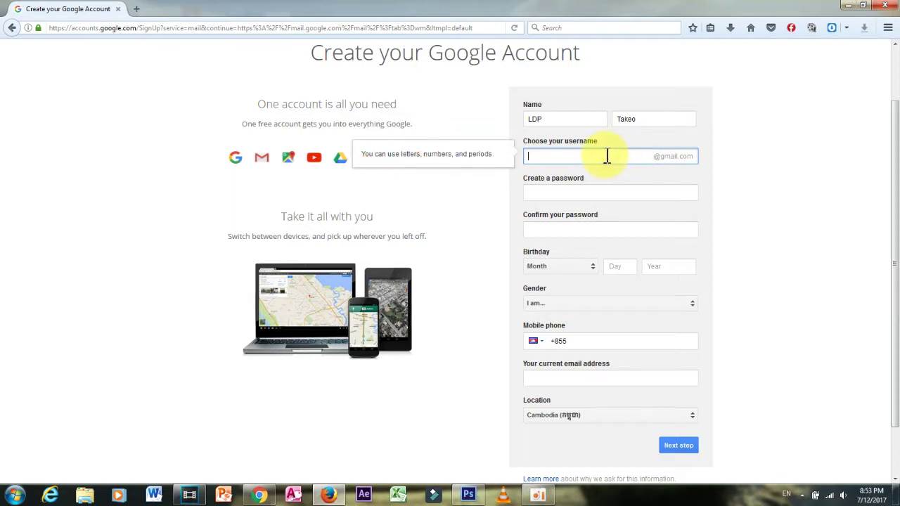
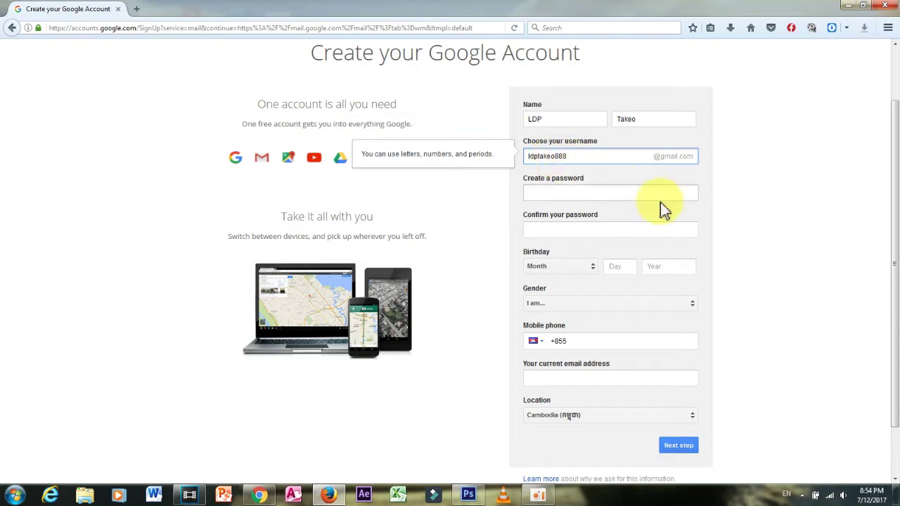
double_click(676, 161)
left_click(583, 156)
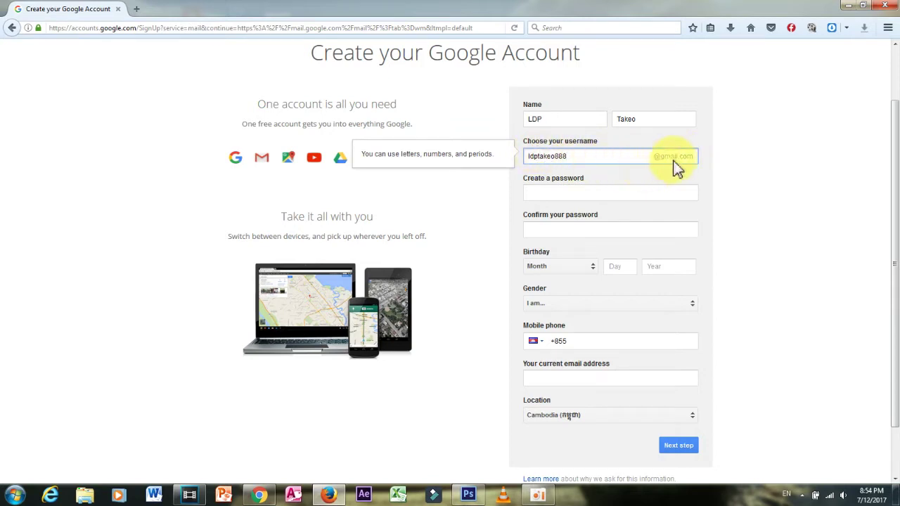
left_click(560, 191)
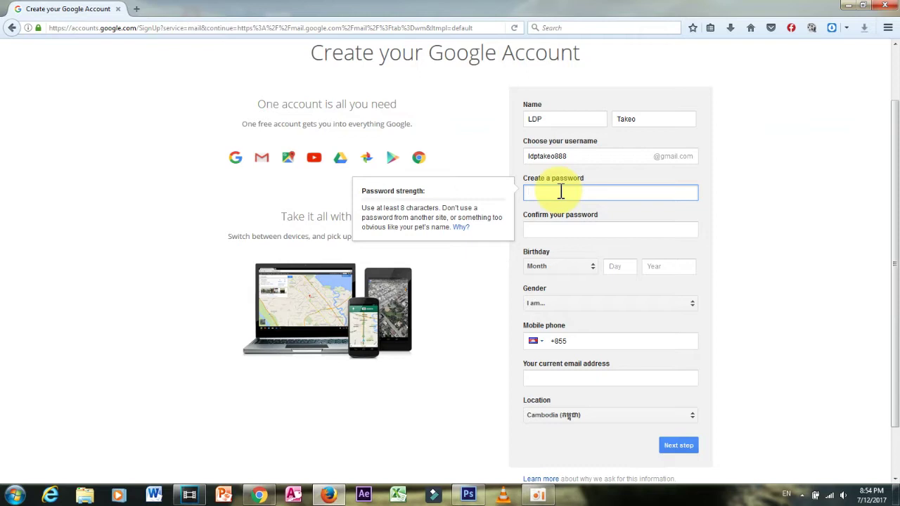
Enter the account password and repeat it in the Confirm your password field.
type("l")
key("BackSpace")
type("l")
key("BackSpace")
key("BackSpace")
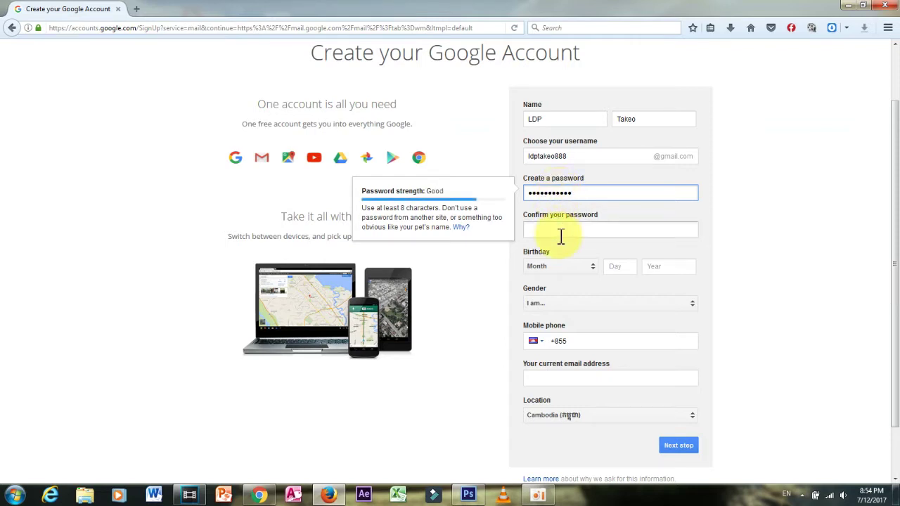
left_click(561, 237)
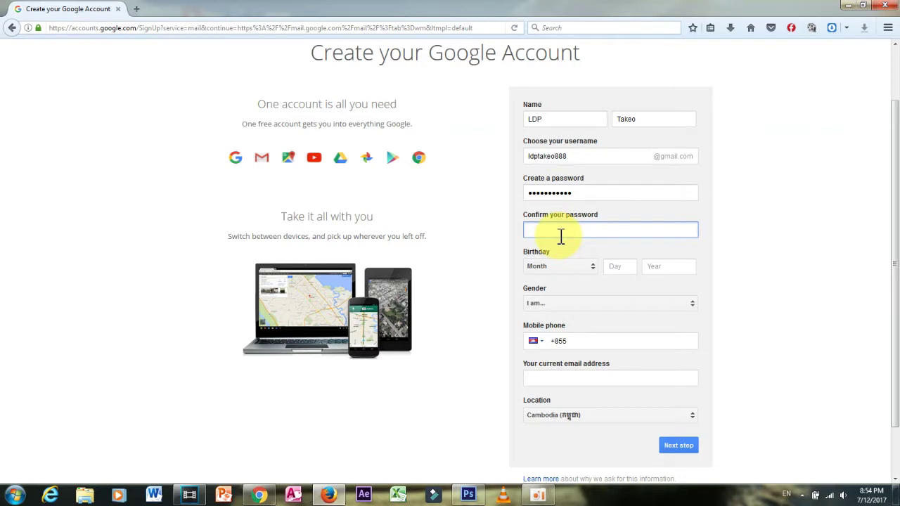
Set the birth month to August and the birth day to 20.
left_click(594, 270)
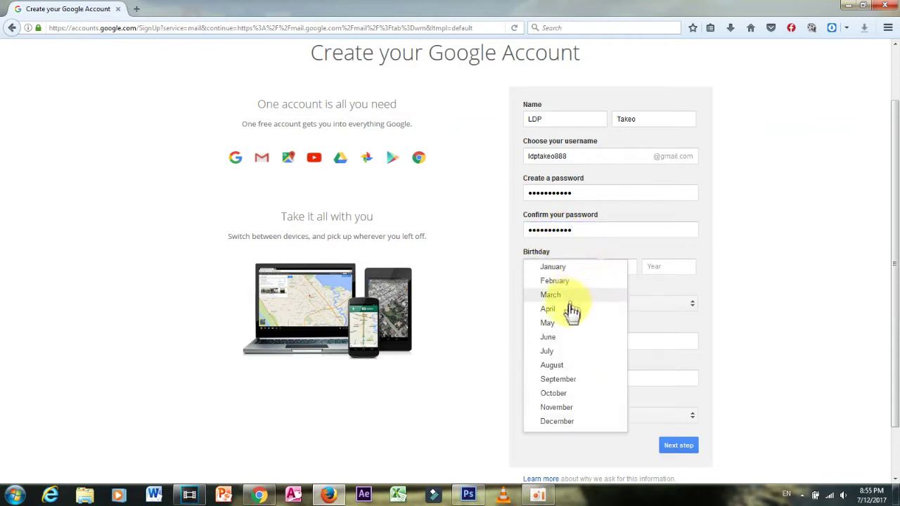
left_click(653, 270)
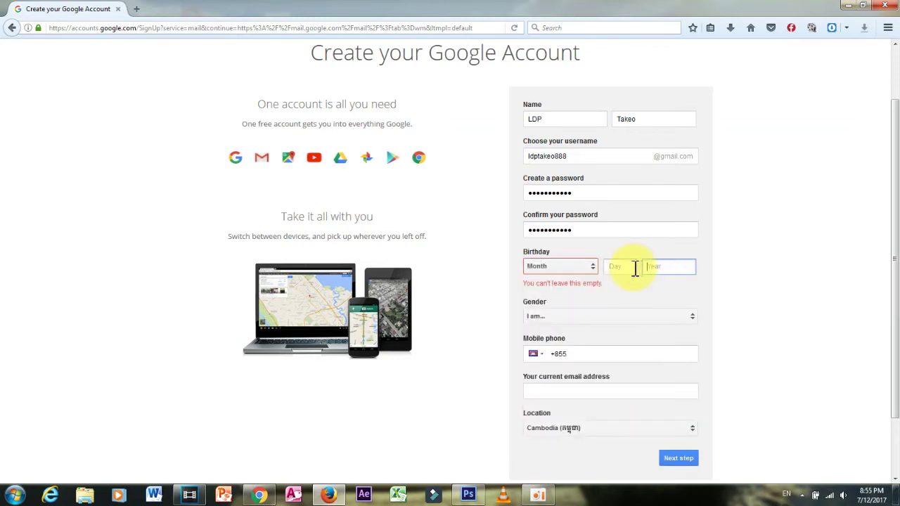
left_click(594, 272)
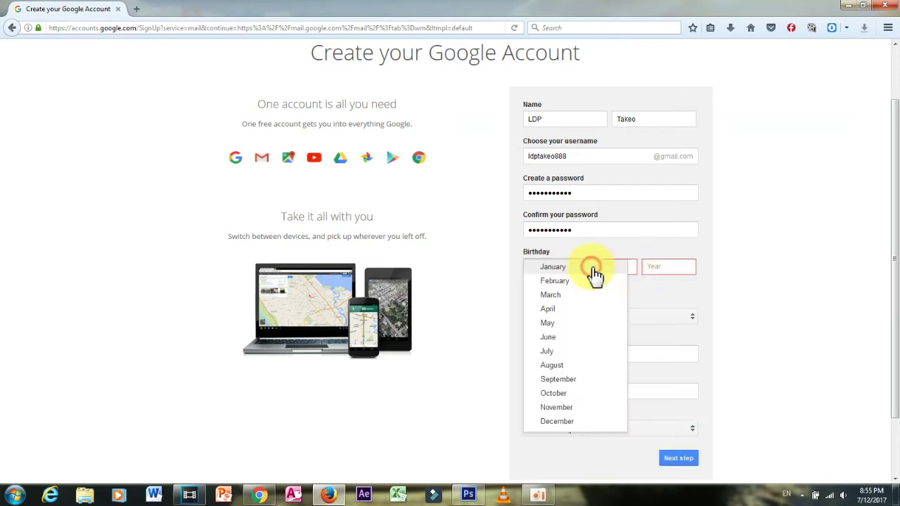
left_click(559, 366)
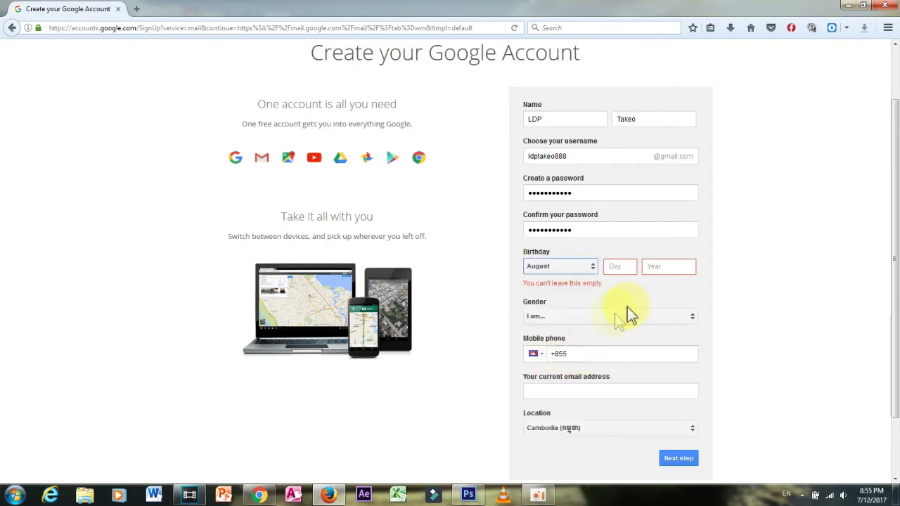
left_click(625, 265)
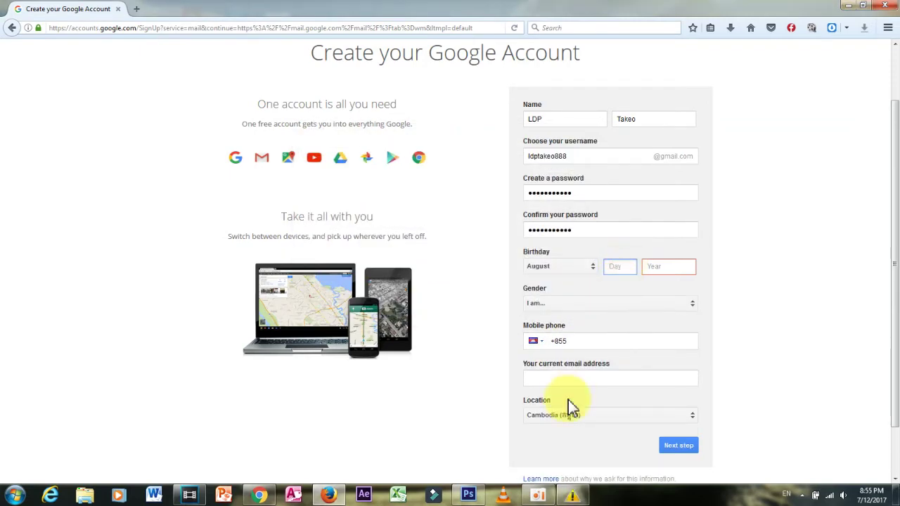
left_click(572, 495)
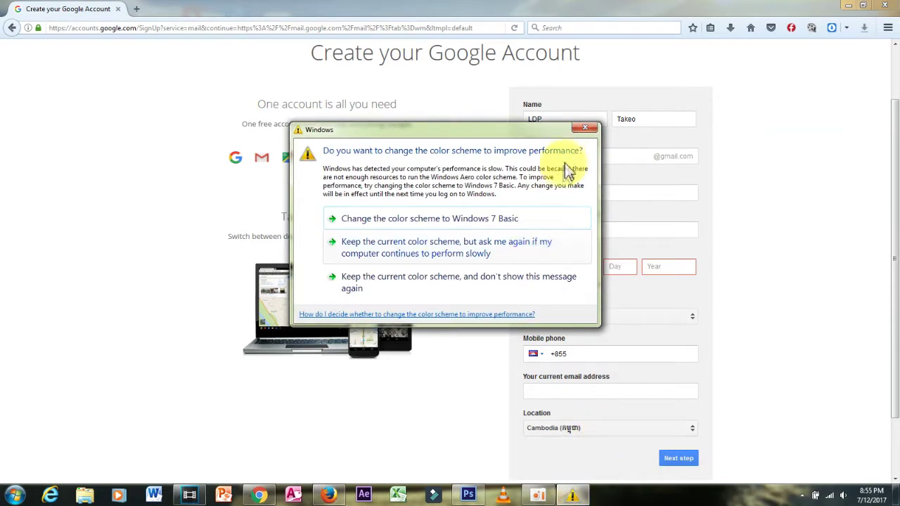
left_click(585, 128)
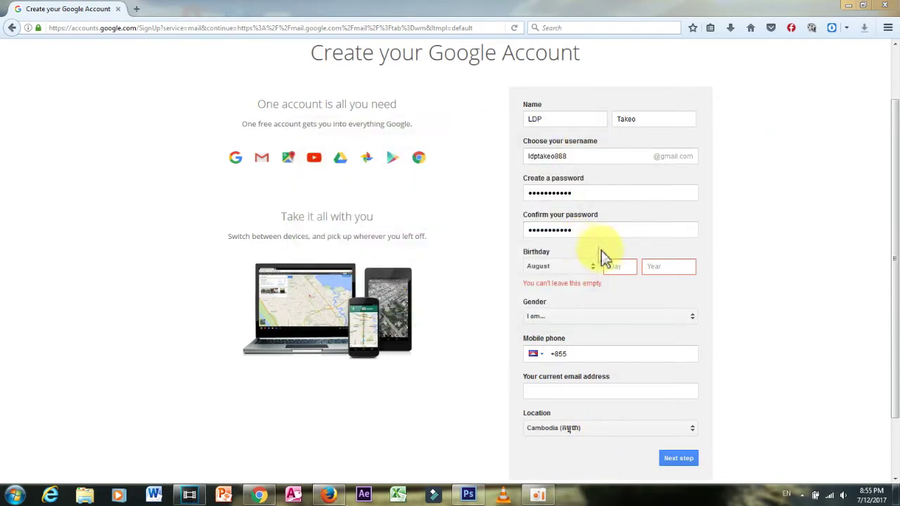
left_click(611, 270)
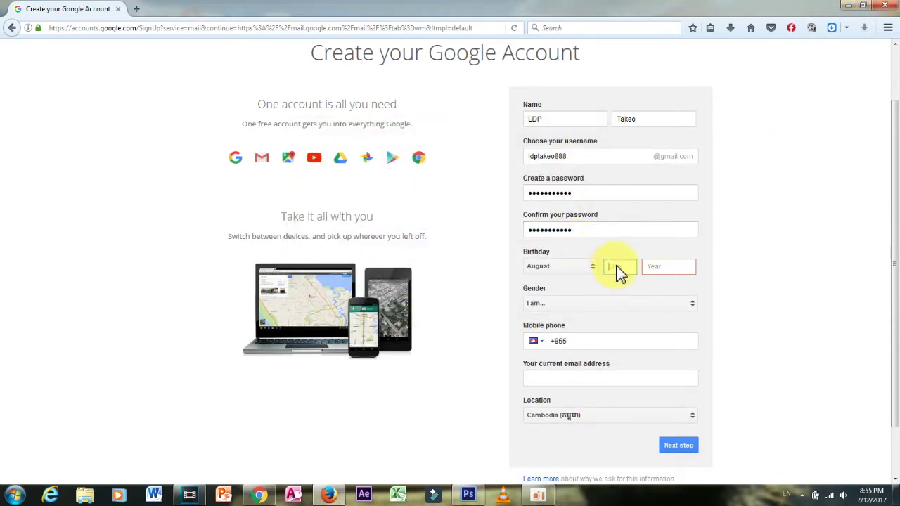
type("20")
Enter 1990 as the birth year and choose Male as gender.
left_click(673, 265)
type("1900")
key("BackSpace")
key("BackSpace")
type("90")
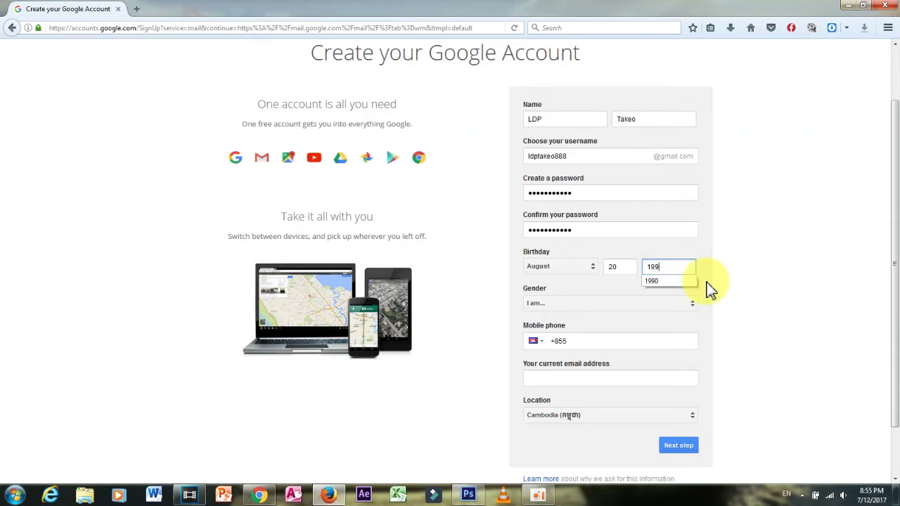
left_click(758, 302)
left_click(642, 304)
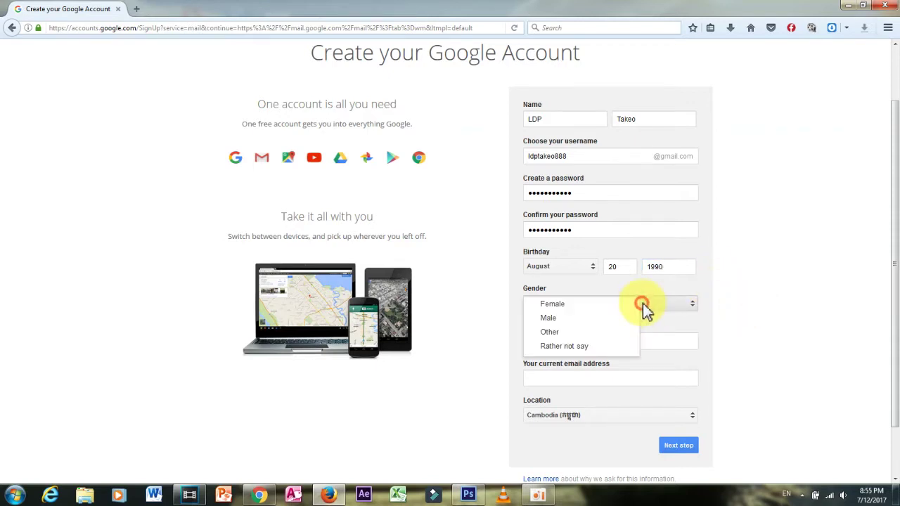
left_click(572, 322)
Complete the mobile phone number after the +855 country code.
left_click(579, 341)
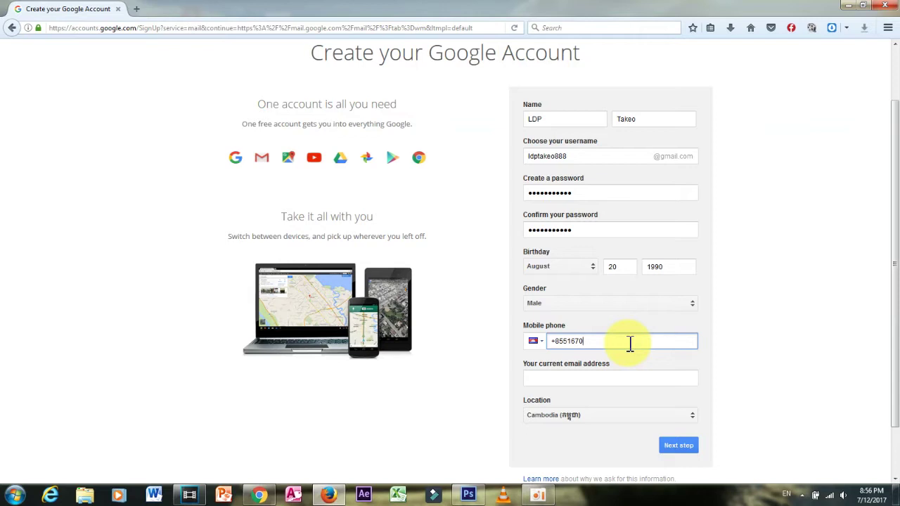
type("3460")
left_click(641, 379)
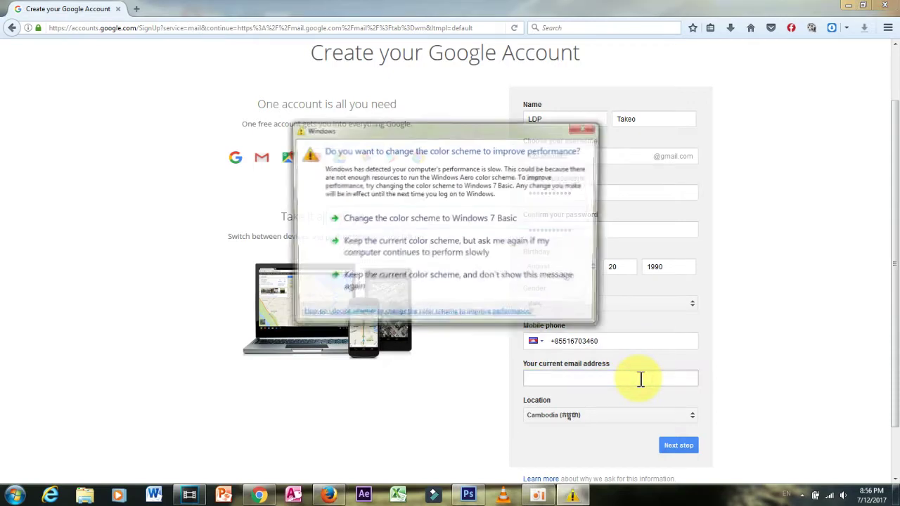
Fill the current email address field with the saved address suggestion.
left_click(585, 127)
left_click(581, 378)
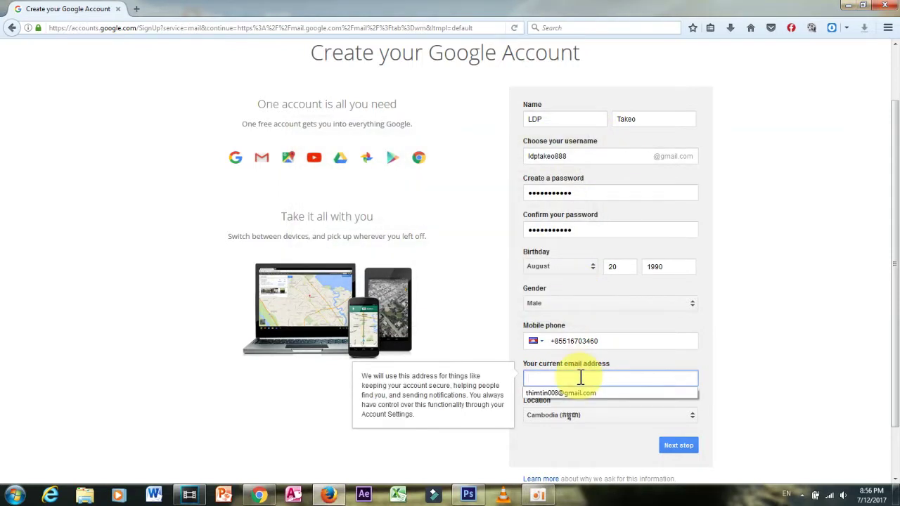
left_click(581, 377)
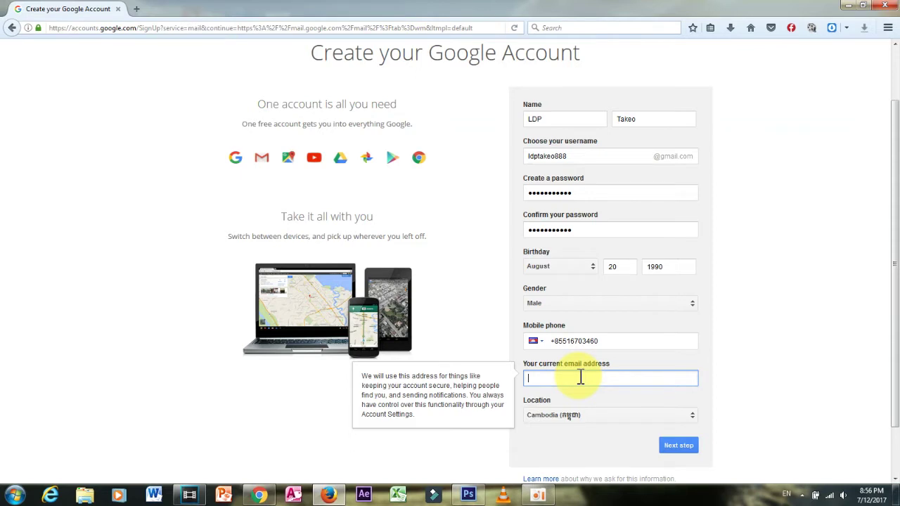
left_click(540, 379)
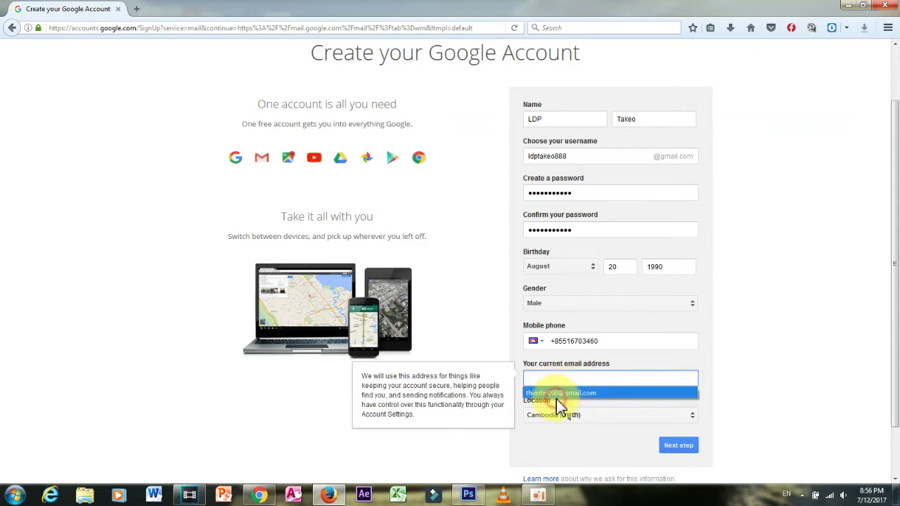
left_click(569, 394)
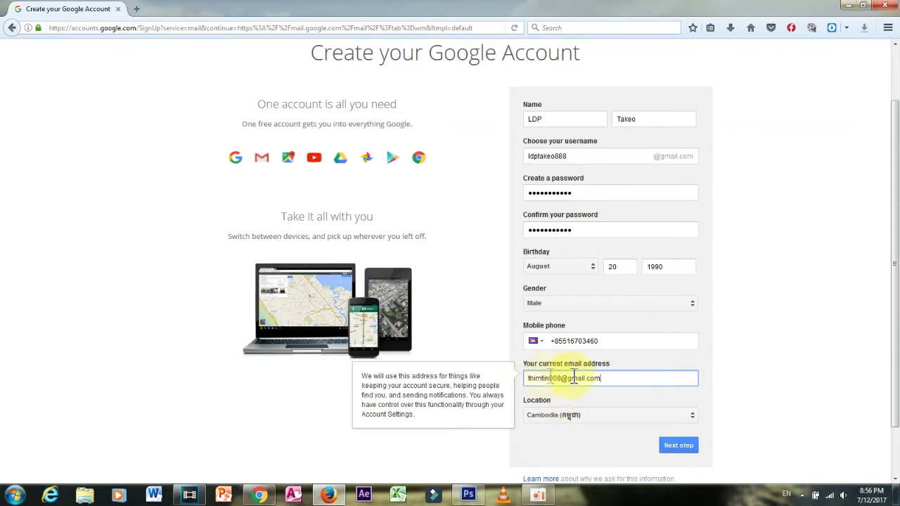
left_click(603, 379)
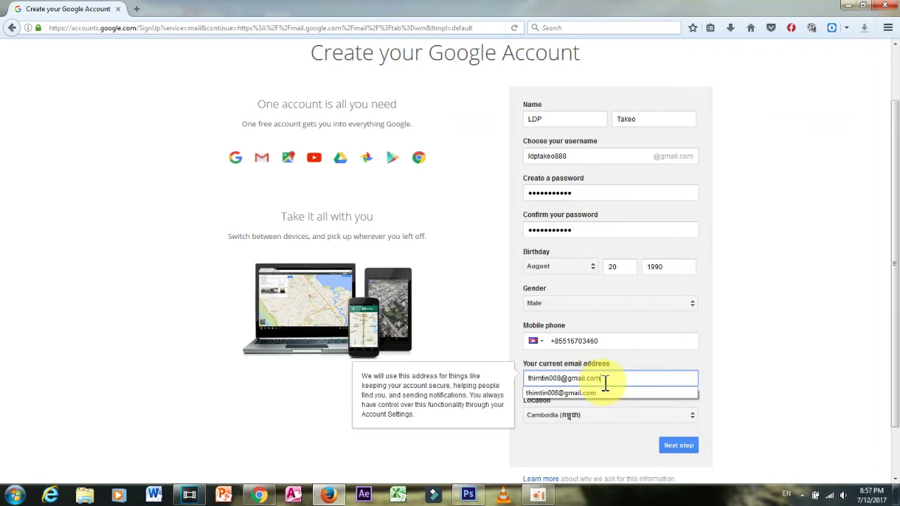
left_click(804, 415)
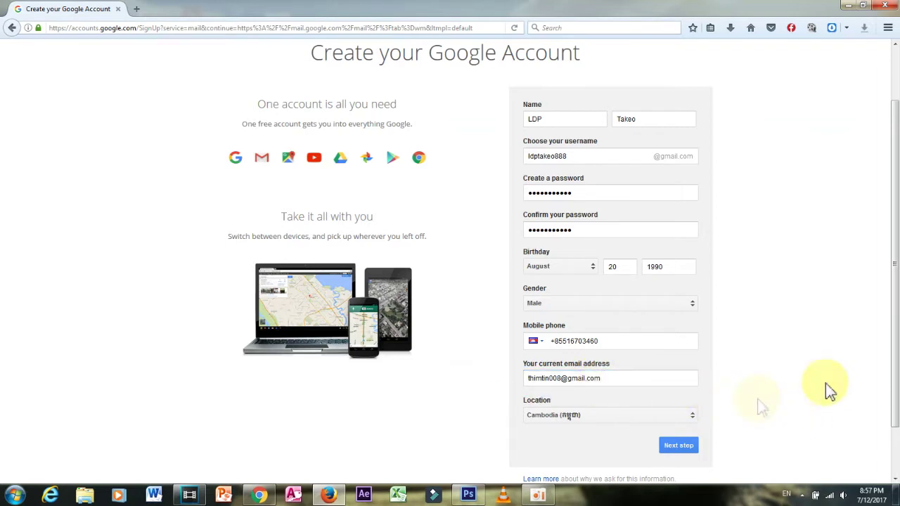
Scroll to the bottom of the form and submit it with Next step.
scroll(896, 401, "down", 1)
mouse_move(897, 411)
left_mouse_down()
mouse_move(897, 362)
mouse_move(898, 422)
mouse_move(898, 407)
left_mouse_up()
scroll(883, 387, "down", 1)
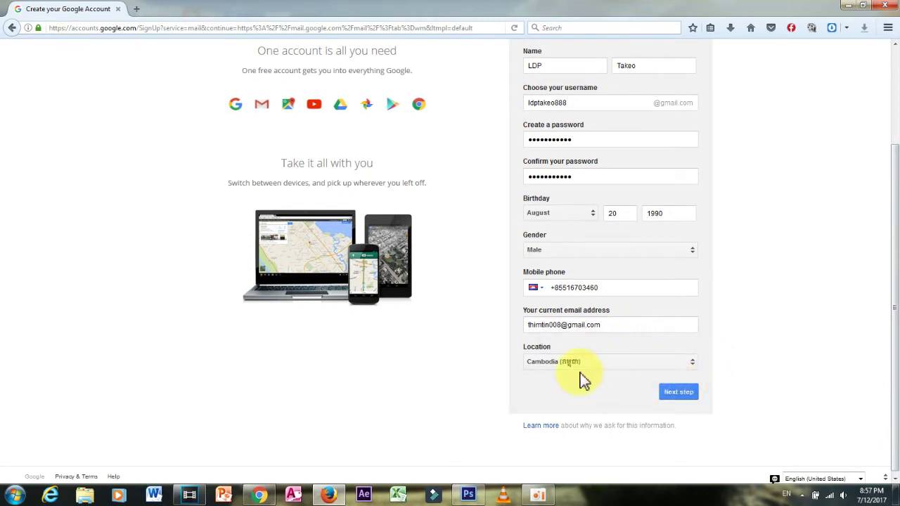
left_click(678, 394)
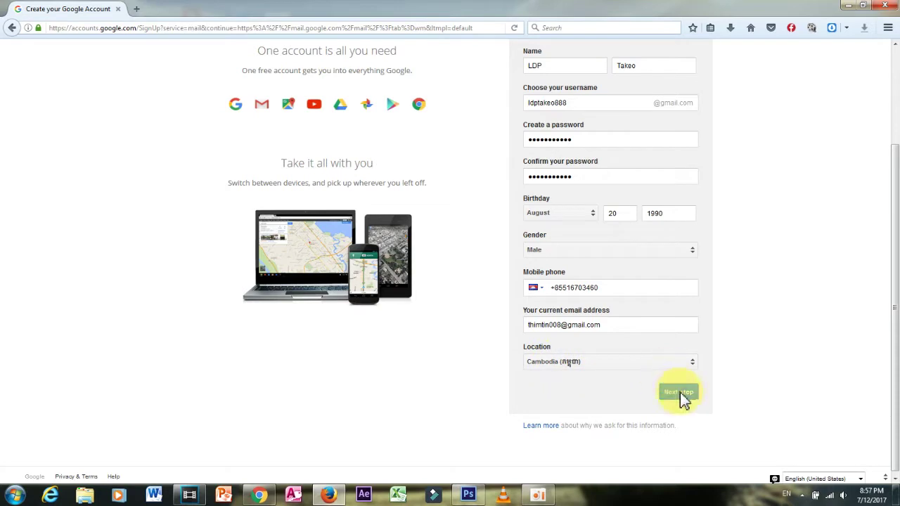
Decline Firefox's offer to save the login and accept Google's Privacy and Terms.
left_click(680, 394)
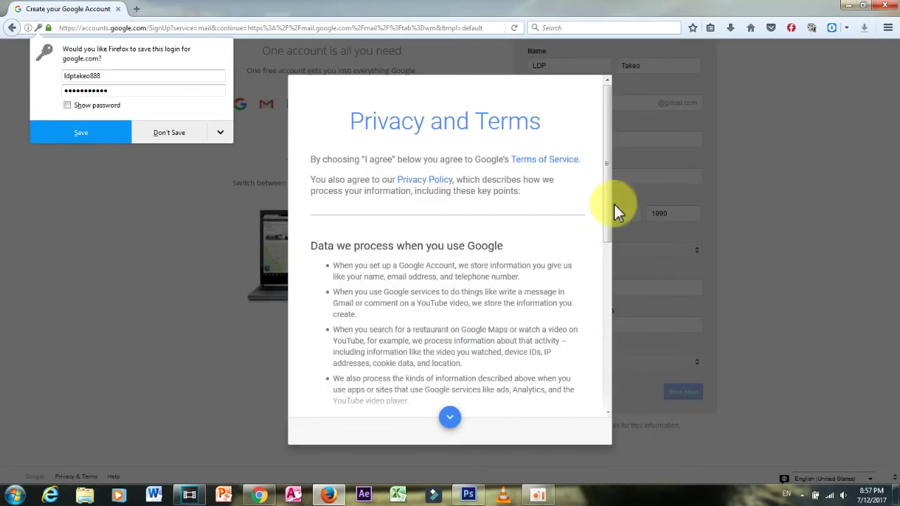
left_click(163, 133)
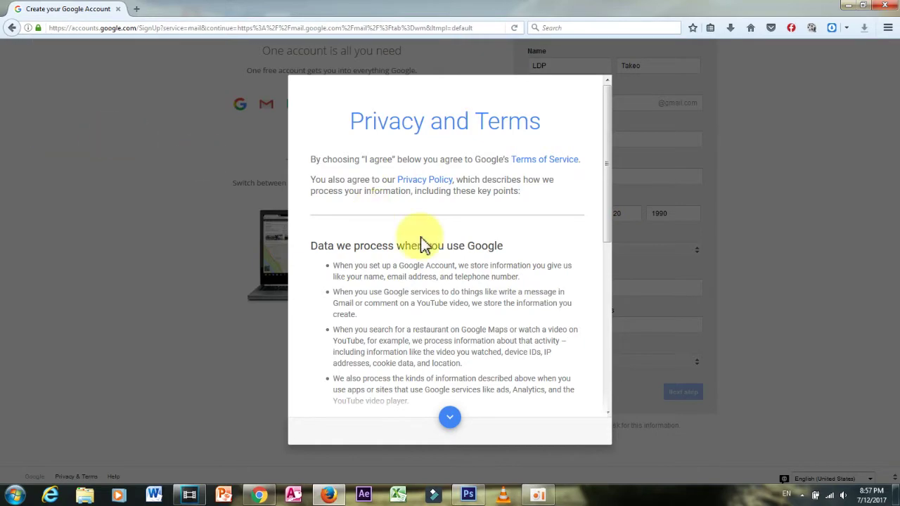
left_click_drag(613, 211, 609, 291)
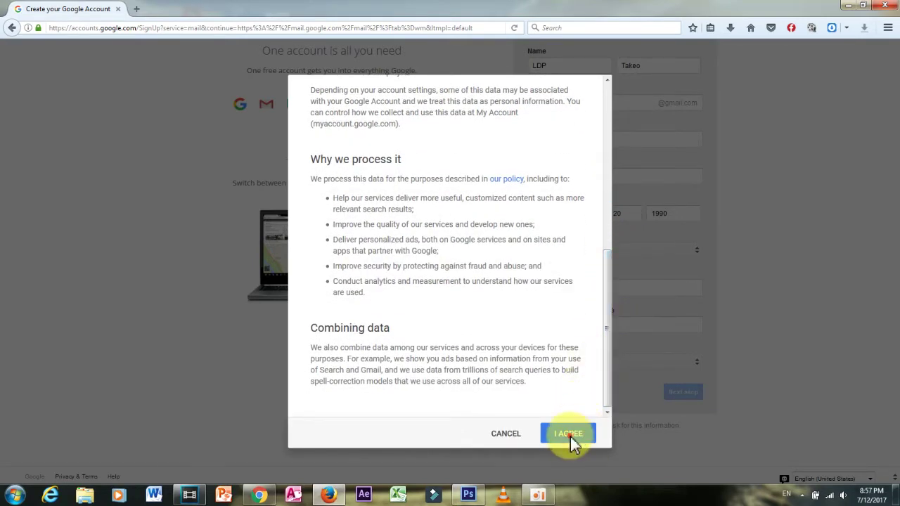
left_click(570, 437)
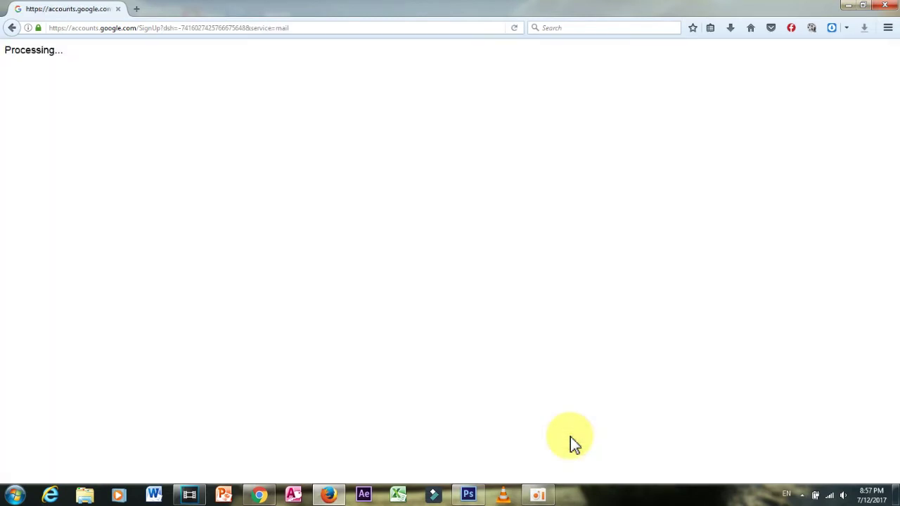
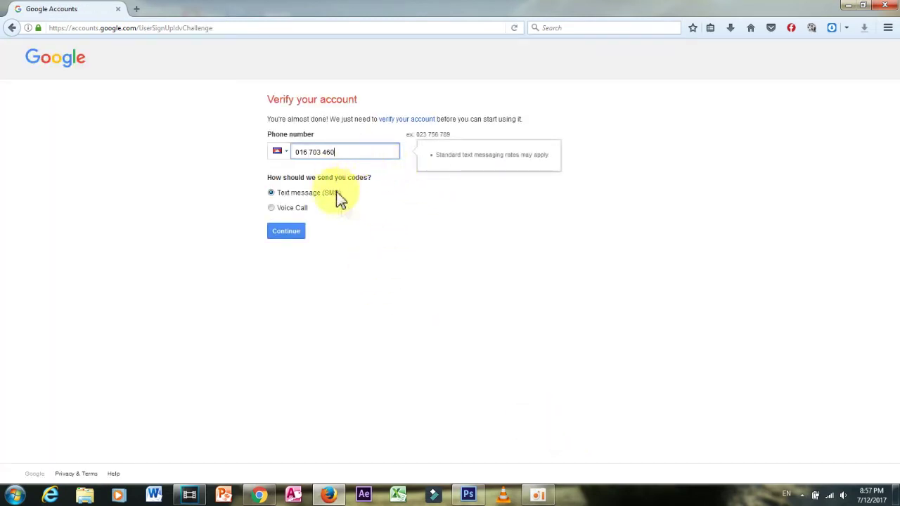
Paste the phone number and request a verification code by text message.
left_click(433, 253)
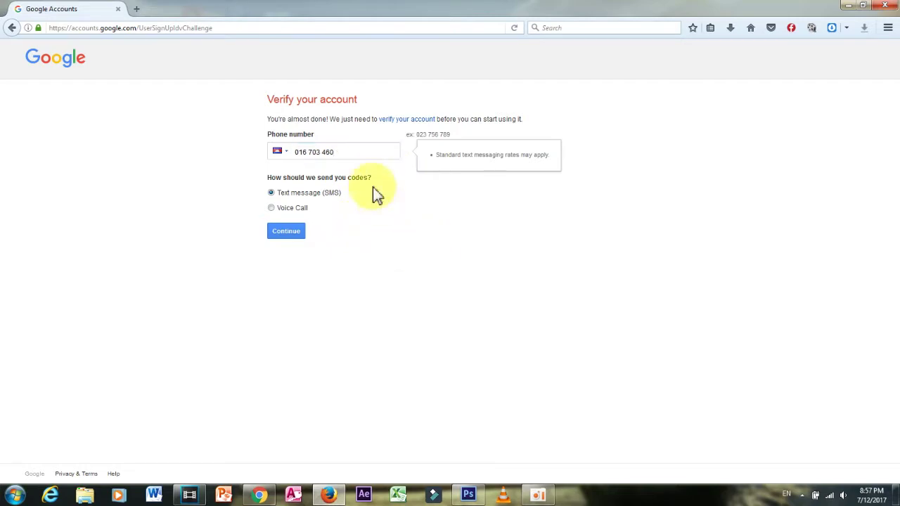
left_click(357, 152)
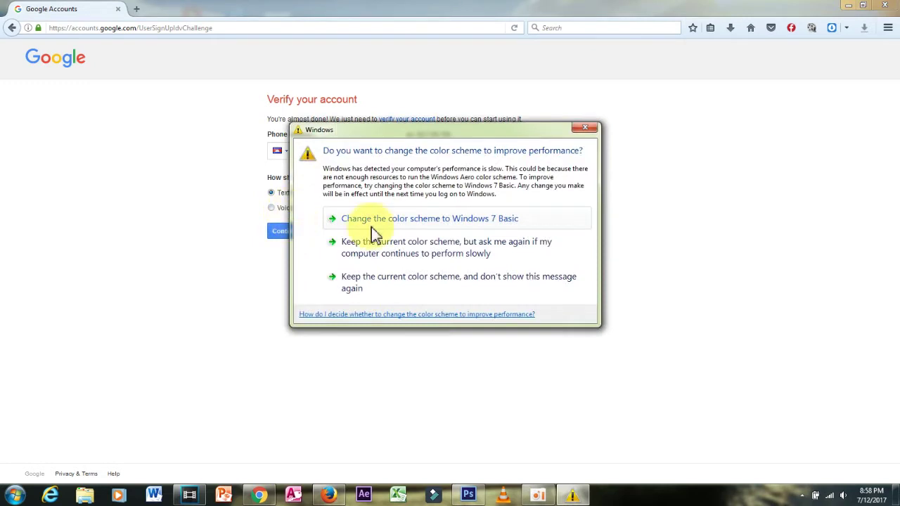
left_click(585, 130)
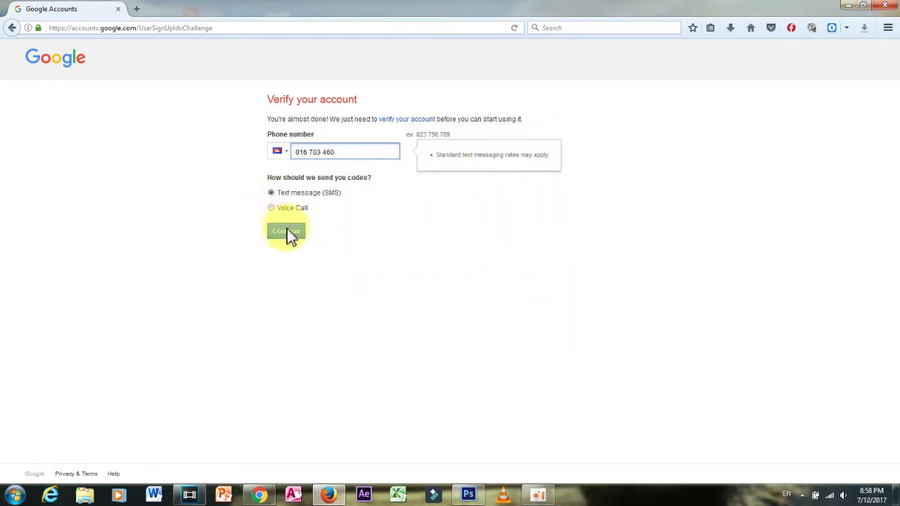
left_click(287, 235)
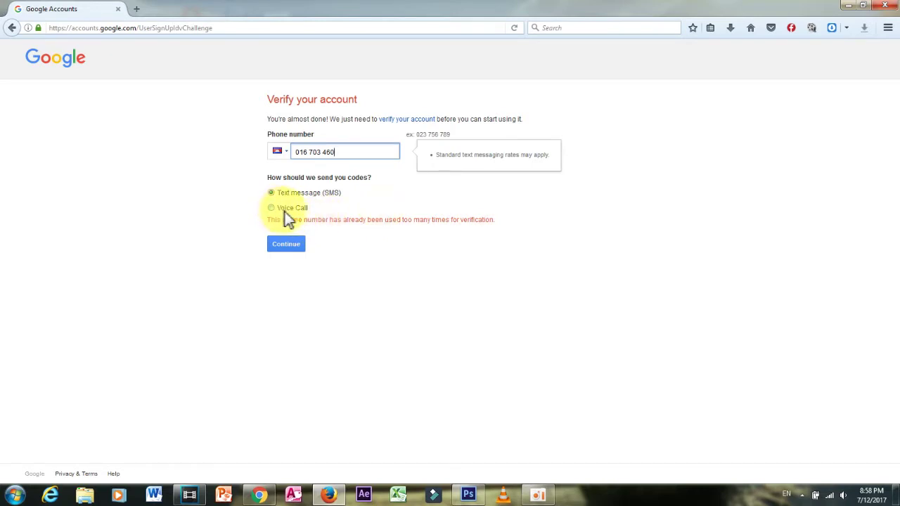
Switch the verification delivery method to Voice Call.
left_click(344, 225)
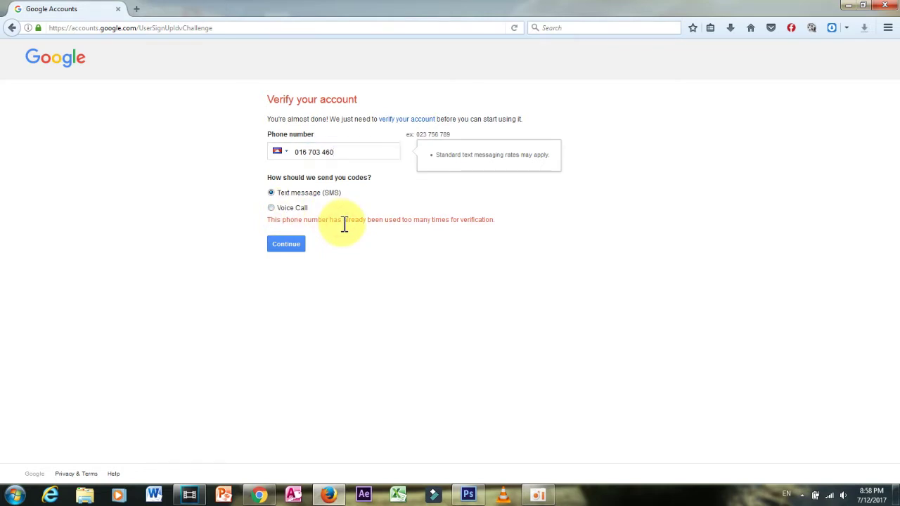
left_click(329, 145)
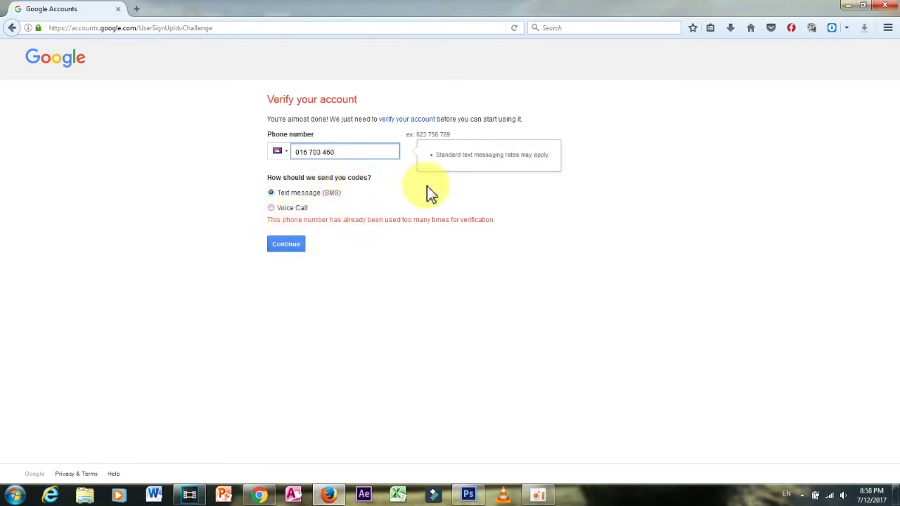
left_click(272, 210)
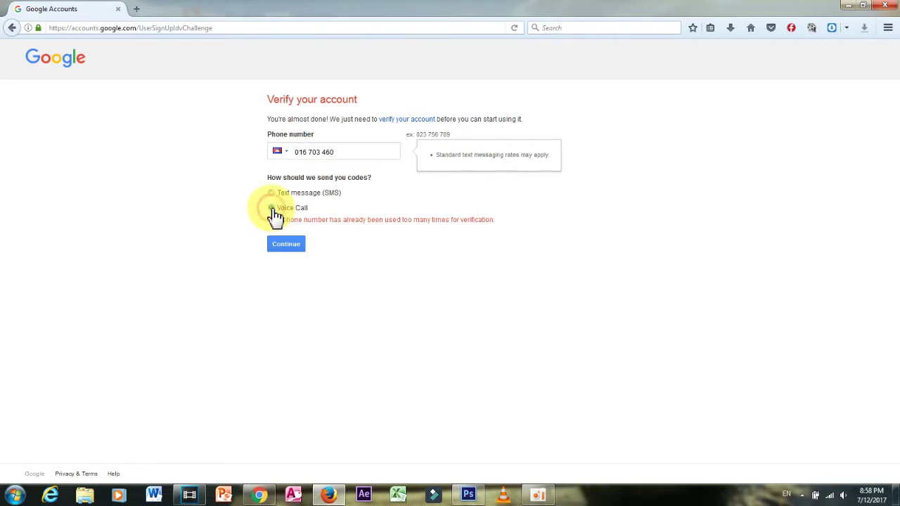
Request the verification code by voice call, enter the received six-digit code, and submit it.
left_click(283, 247)
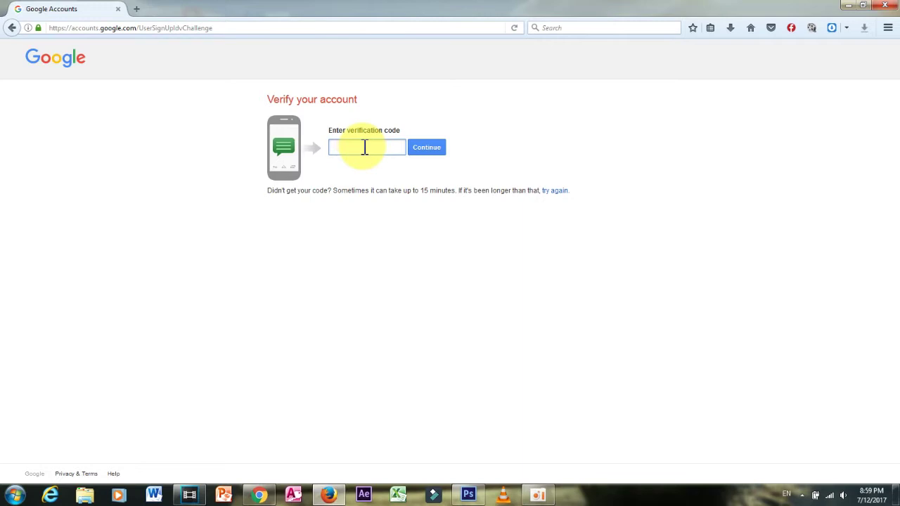
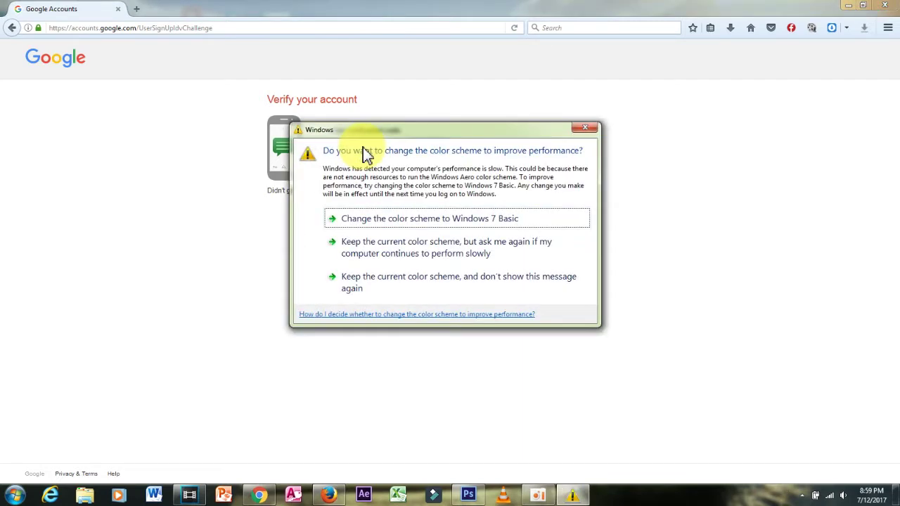
left_click(594, 127)
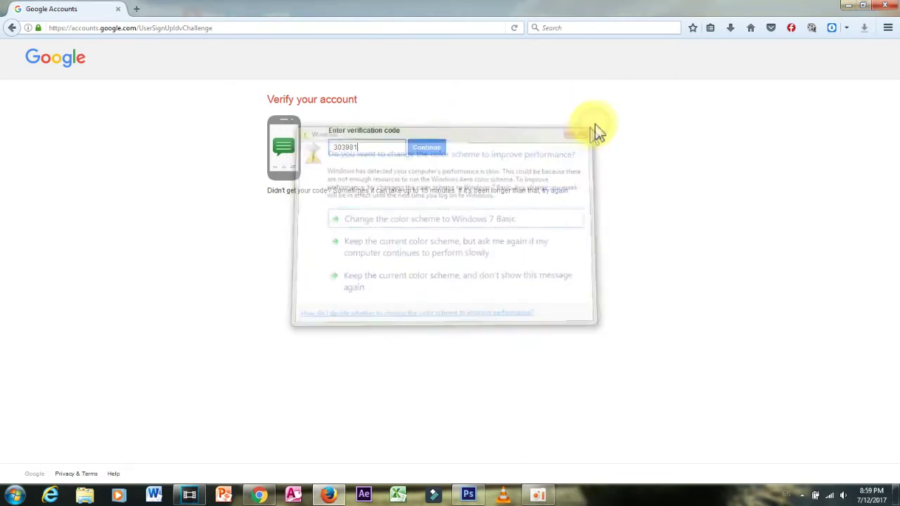
left_click(434, 147)
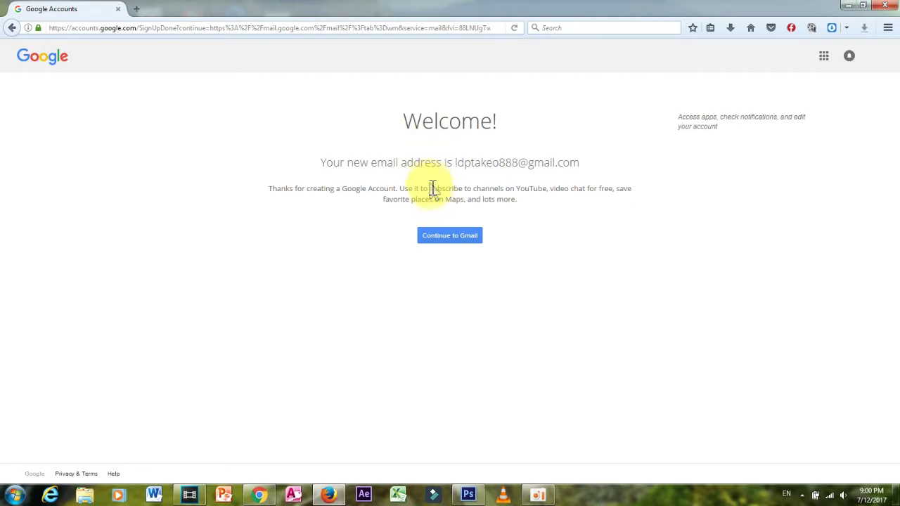
Continue from the Welcome page to the new account's Gmail inbox.
left_click(462, 236)
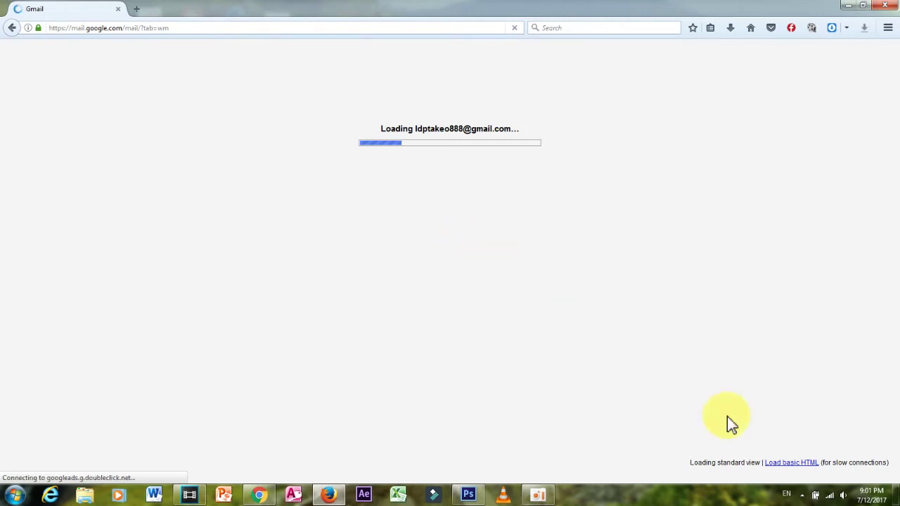
Open the Wi-Fi networks popup and scroll through the available connections.
left_click(830, 494)
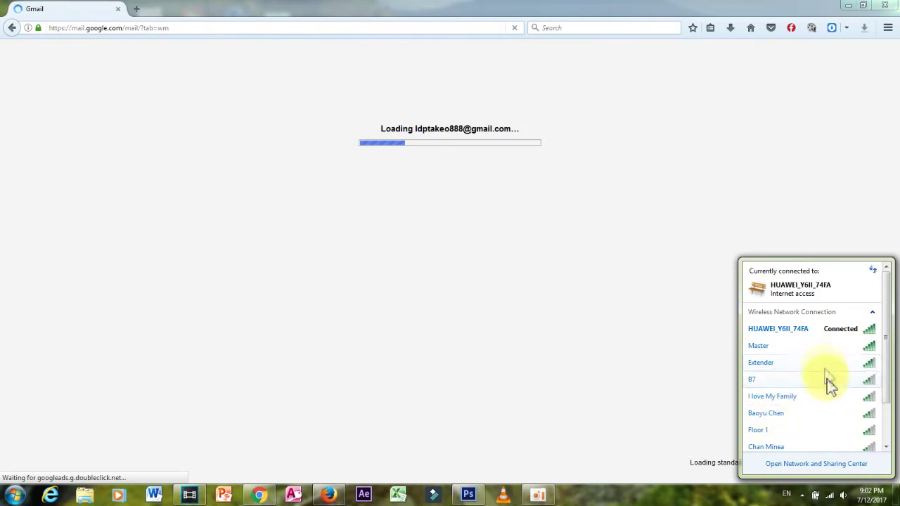
left_click(886, 448)
left_click(887, 448)
left_click(887, 448)
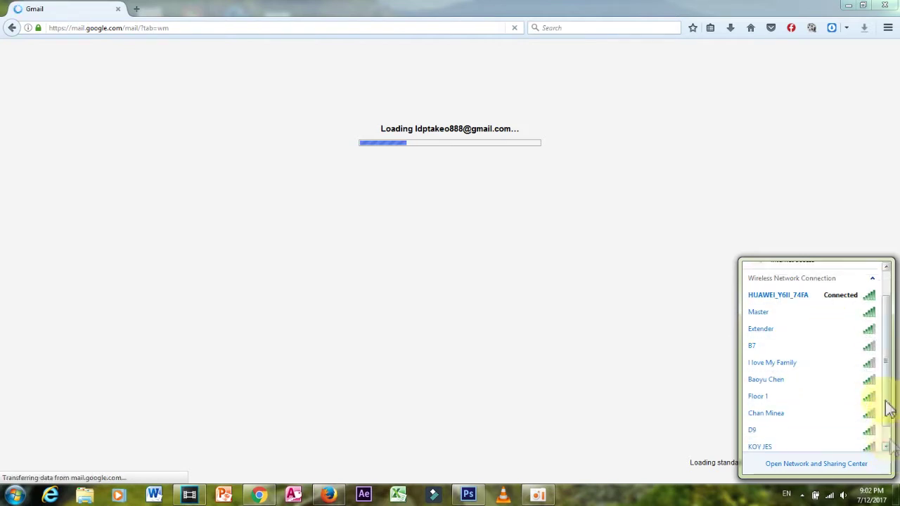
left_click(886, 267)
left_click(887, 268)
left_click(886, 268)
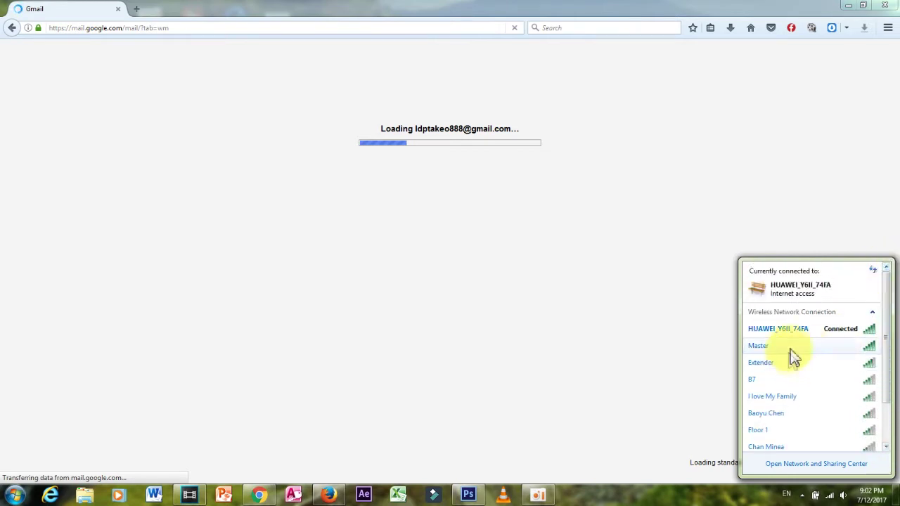
Close the Wi-Fi list, select the page address, and bring up the oCam recorder.
left_click(675, 503)
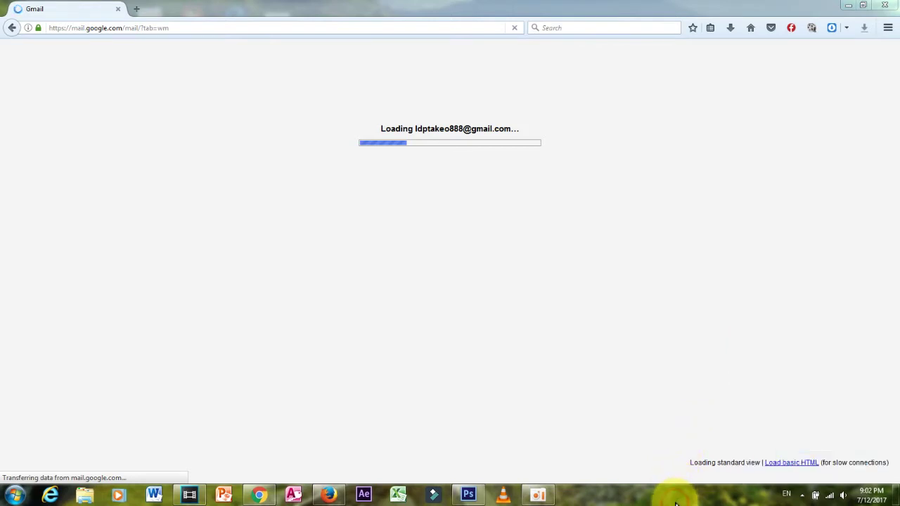
left_click(302, 28)
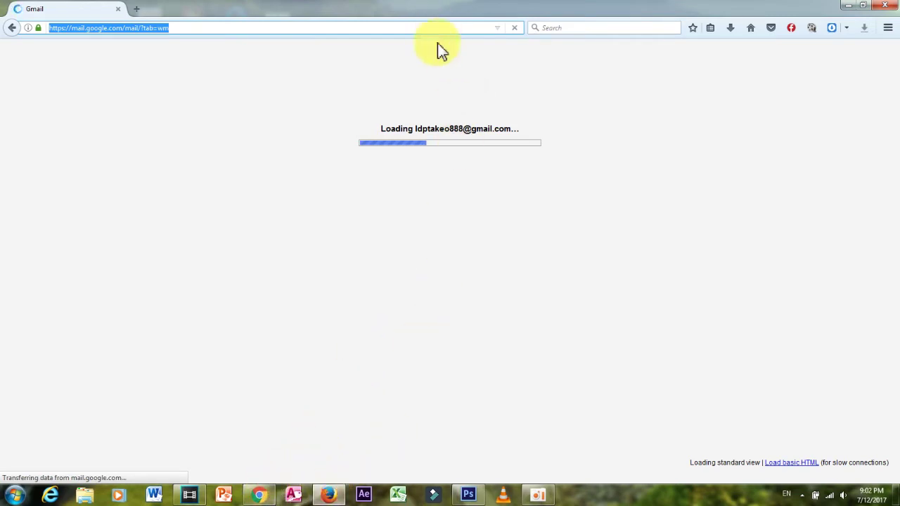
left_click(537, 496)
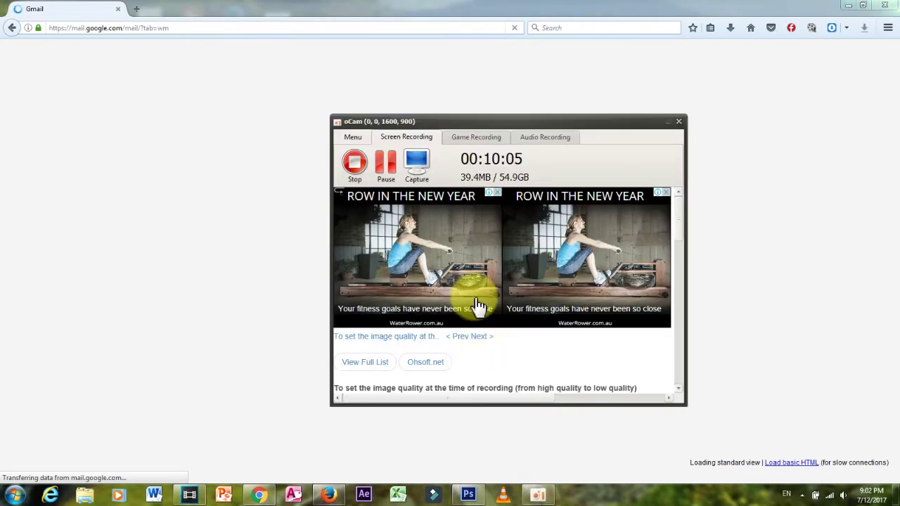
Pause the oCam recording, minimise the recorder, and dismiss Gmail's welcome dialog.
left_click(382, 175)
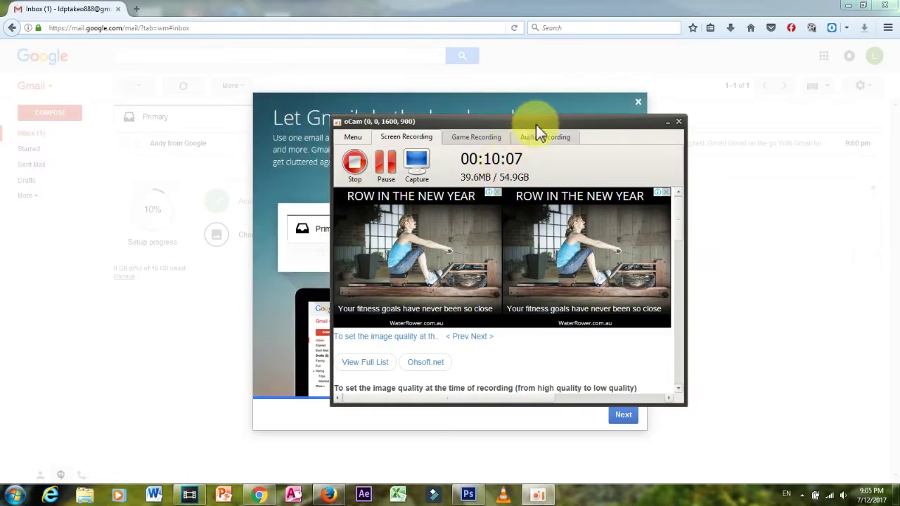
left_click_drag(549, 128, 691, 302)
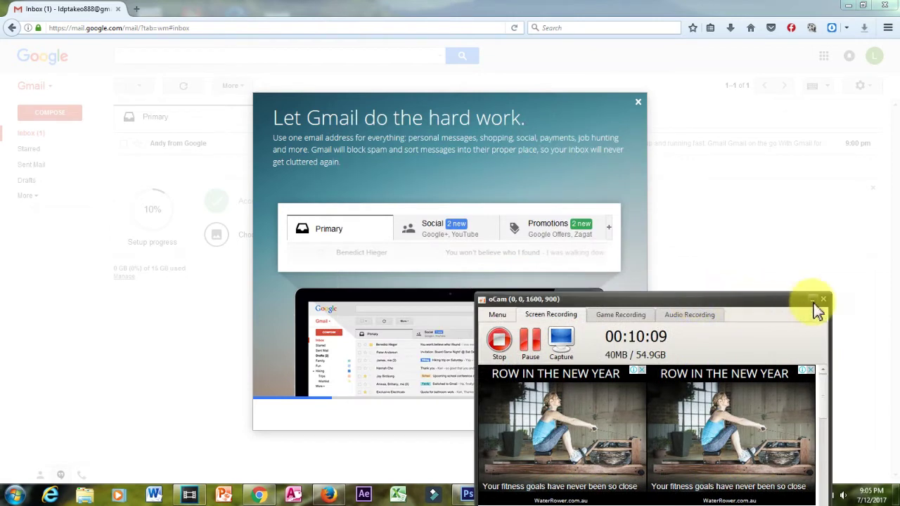
left_click(814, 303)
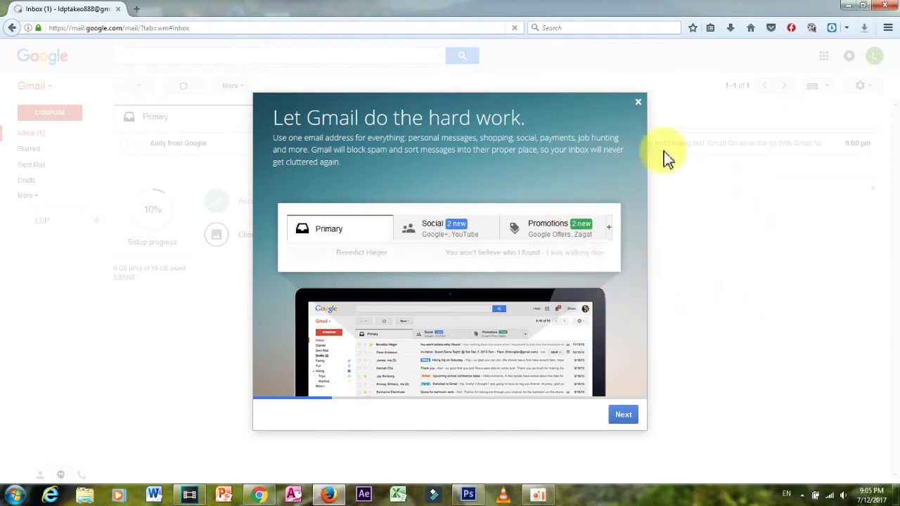
left_click(637, 102)
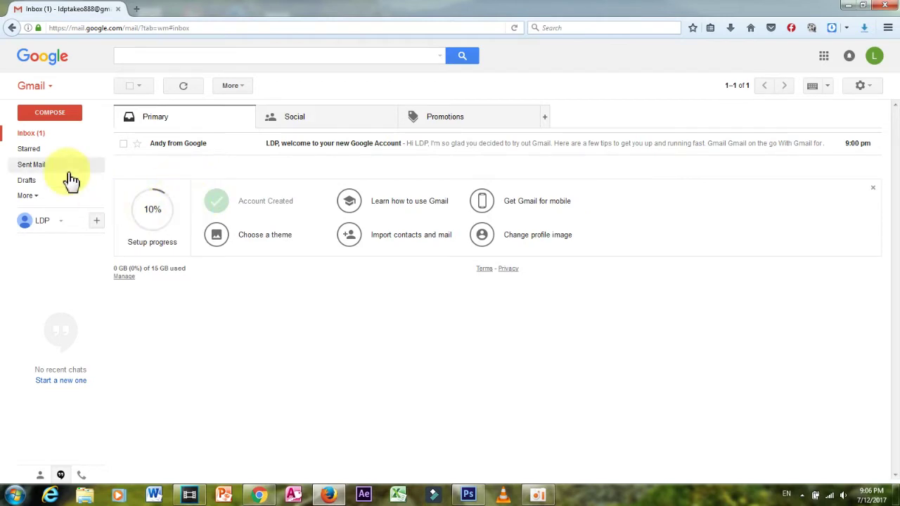
Open the Andy from Google welcome email and scroll through it and back up.
left_click(334, 154)
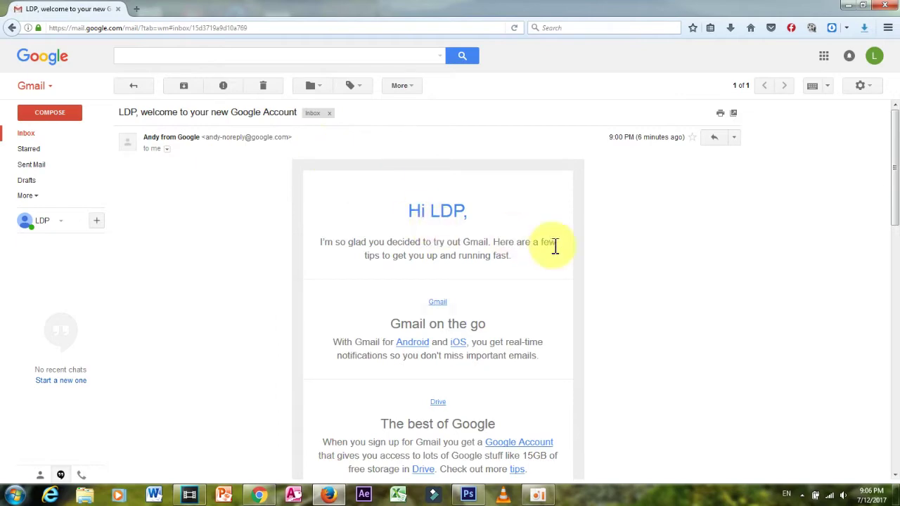
left_click_drag(896, 148, 896, 361)
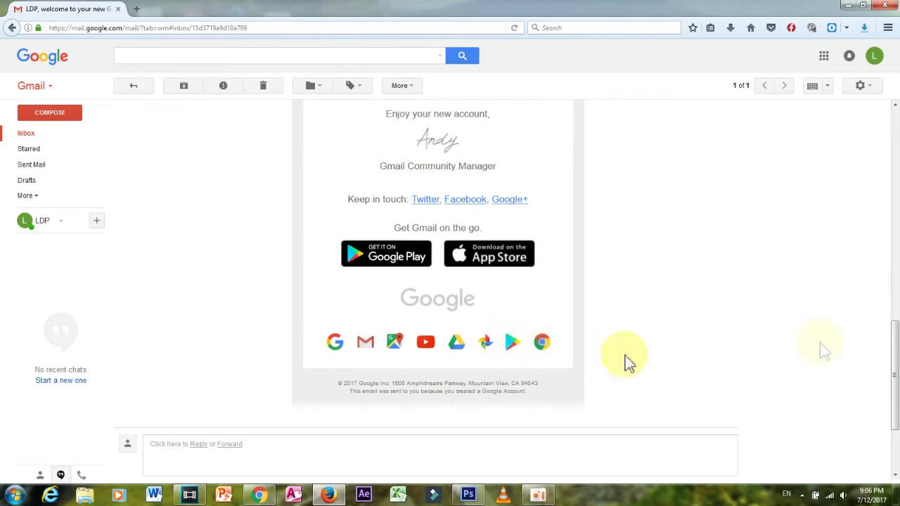
left_click_drag(894, 360, 895, 105)
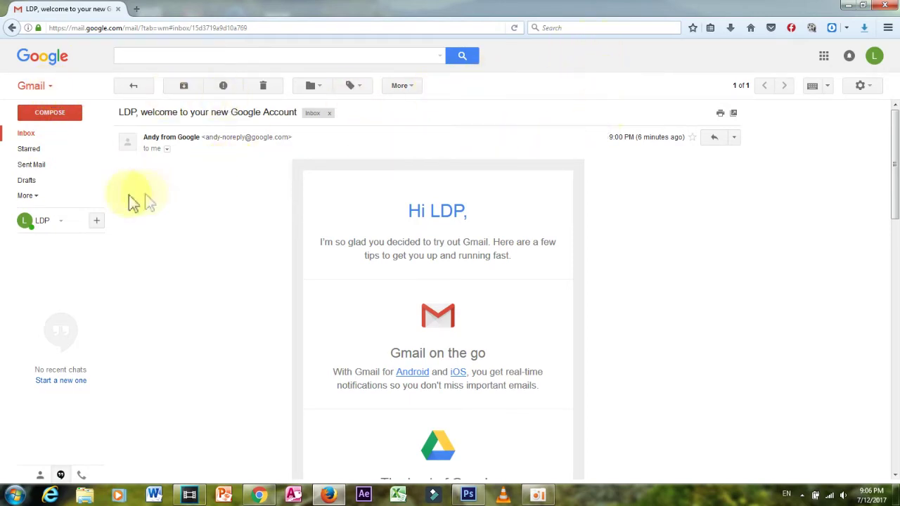
Expand the left label list with More and reopen Gmail's gear settings menu.
left_click(869, 89)
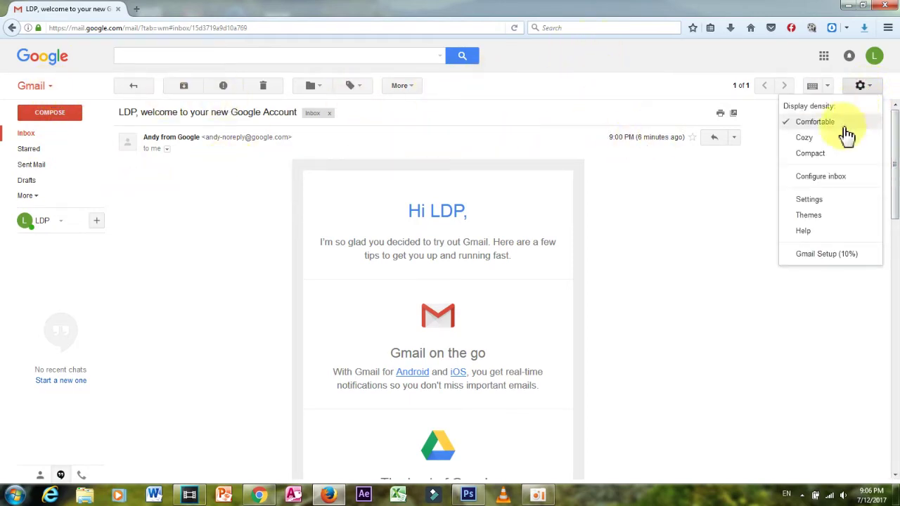
left_click(784, 317)
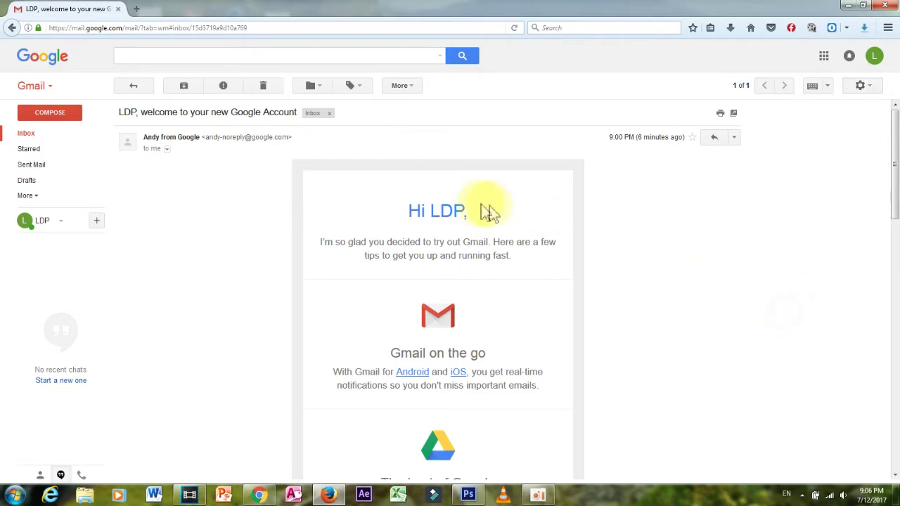
left_click(36, 196)
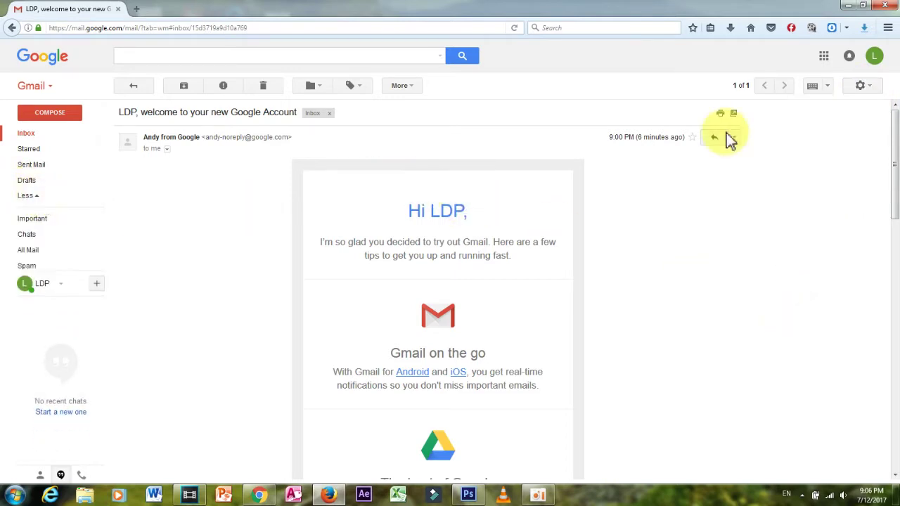
left_click(876, 84)
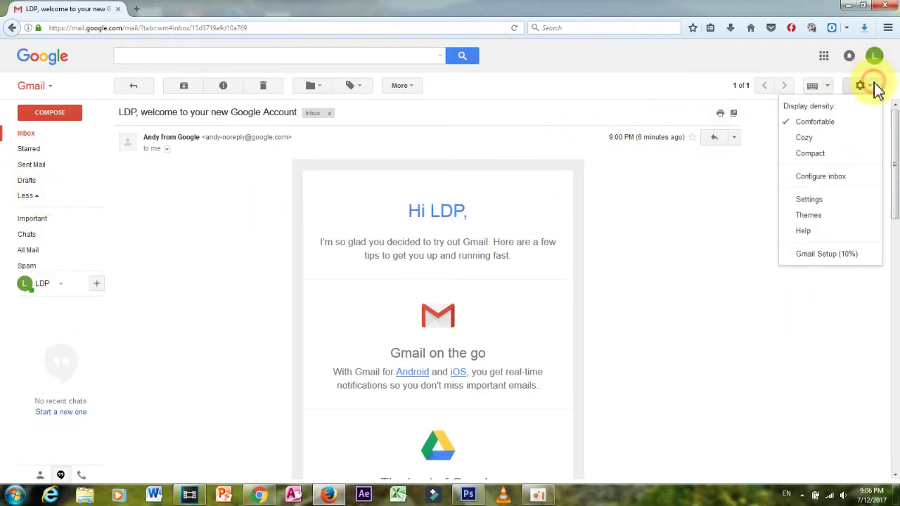
Browse Gmail's theme picker without applying a theme, then open a new browser tab.
left_click(822, 213)
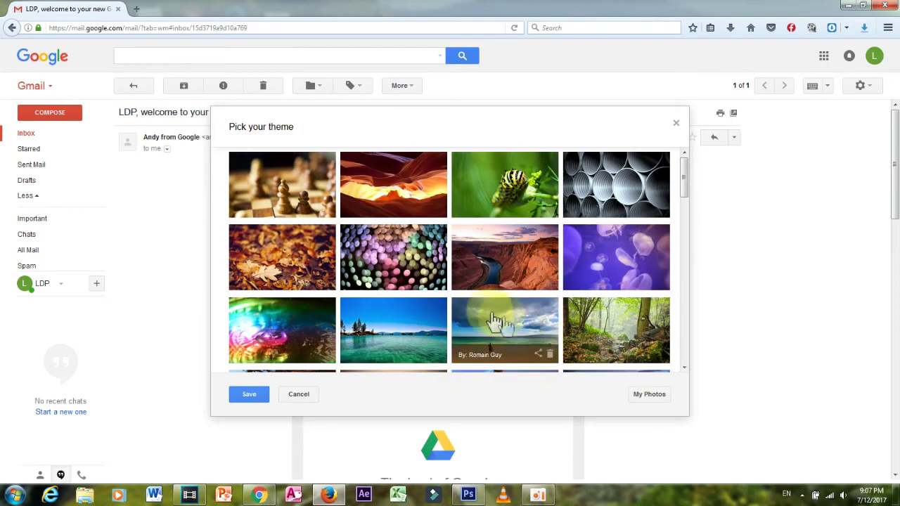
scroll(687, 186, "down", 3)
left_click_drag(688, 187, 683, 137)
left_click(676, 124)
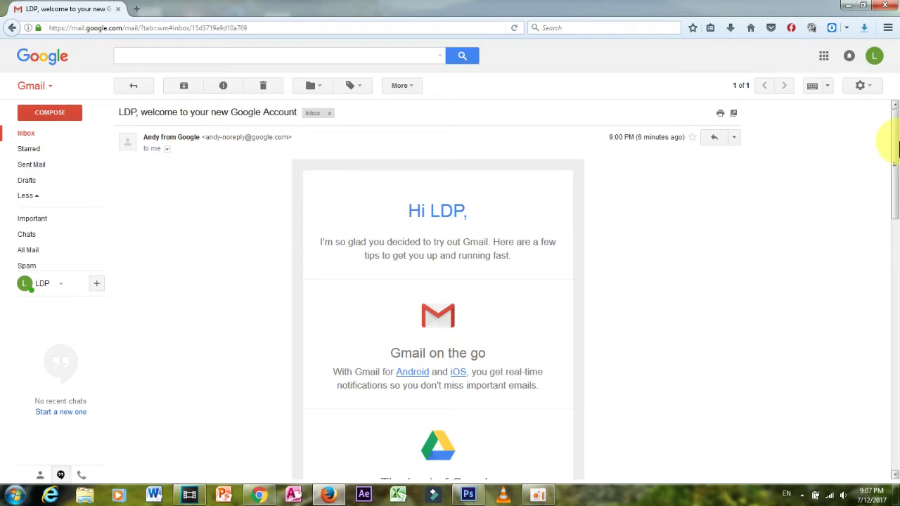
left_click(138, 10)
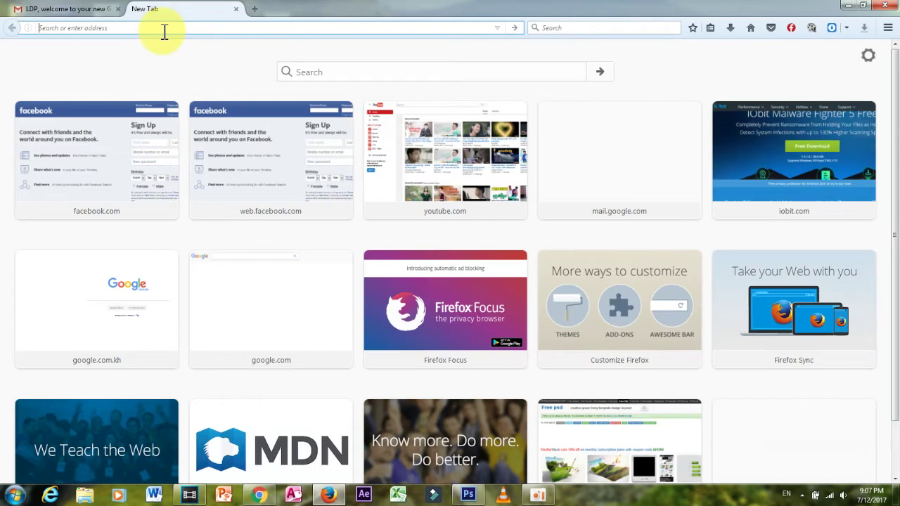
Load YouTube by typing 'you' in the address bar and sign in with the new account.
type("youtube.com")
key("Return")
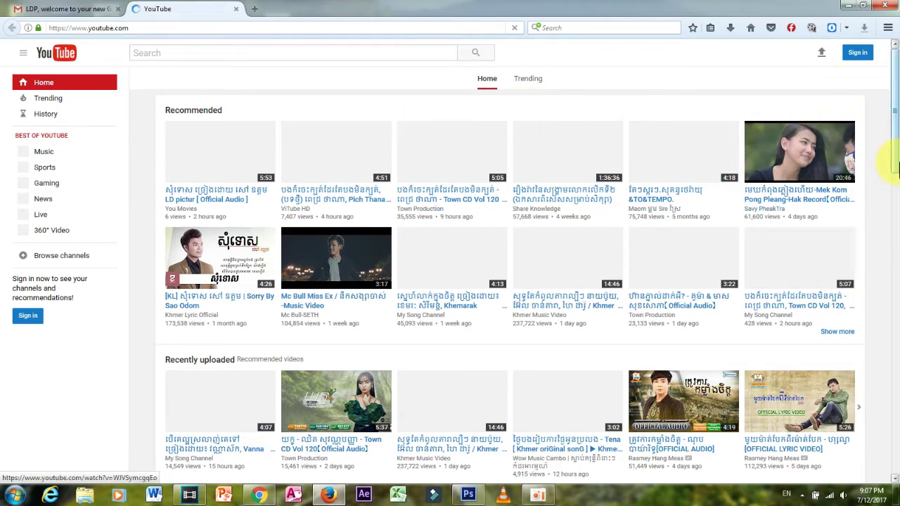
scroll(891, 164, "down", 3)
scroll(892, 165, "up", 3)
scroll(891, 168, "down", 2)
scroll(893, 168, "up", 2)
scroll(898, 99, "down", 2)
scroll(896, 70, "up", 2)
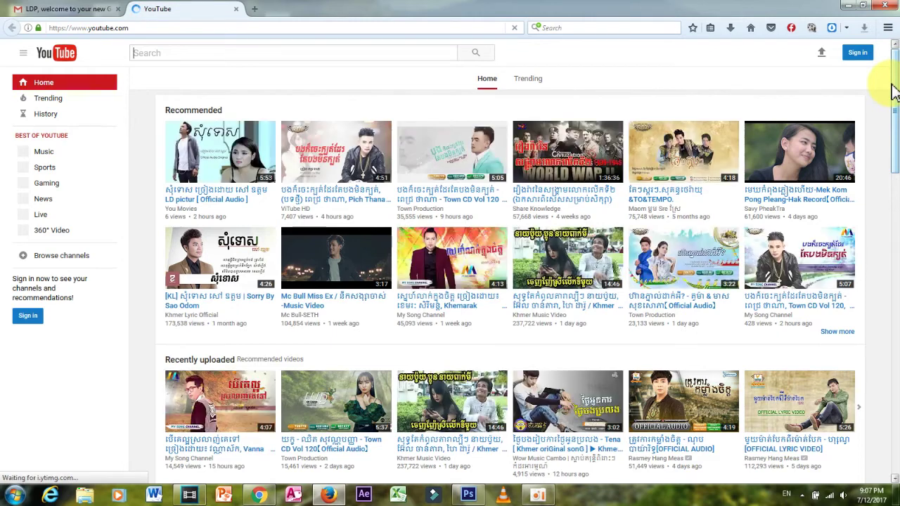
left_click(858, 55)
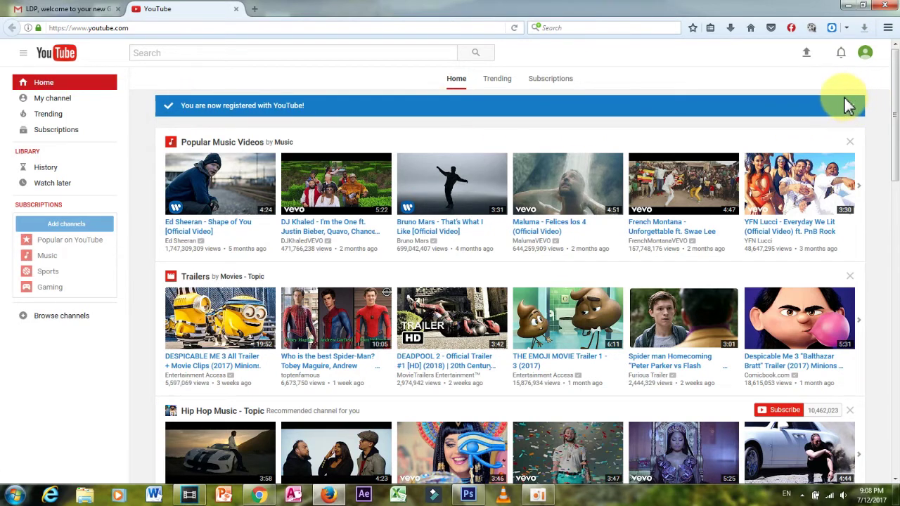
Sign the new account out of Gmail from the avatar menu.
left_click(96, 10)
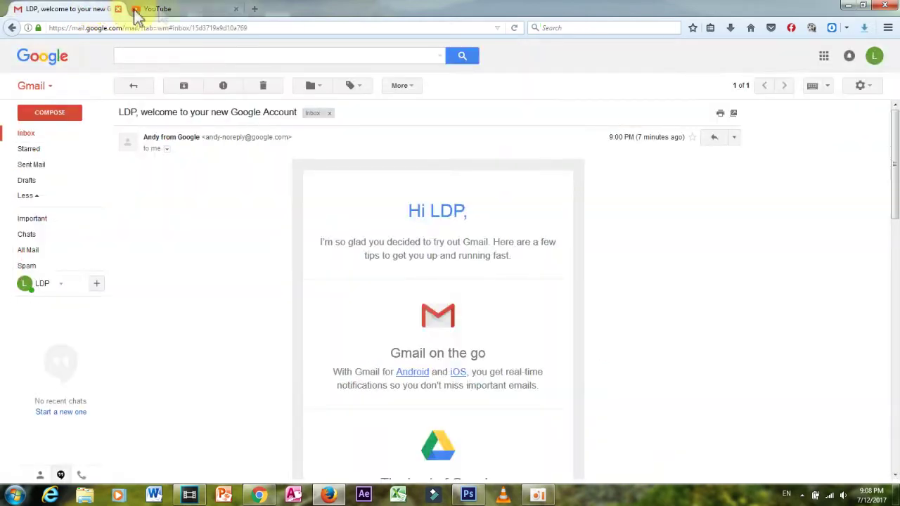
left_click(180, 9)
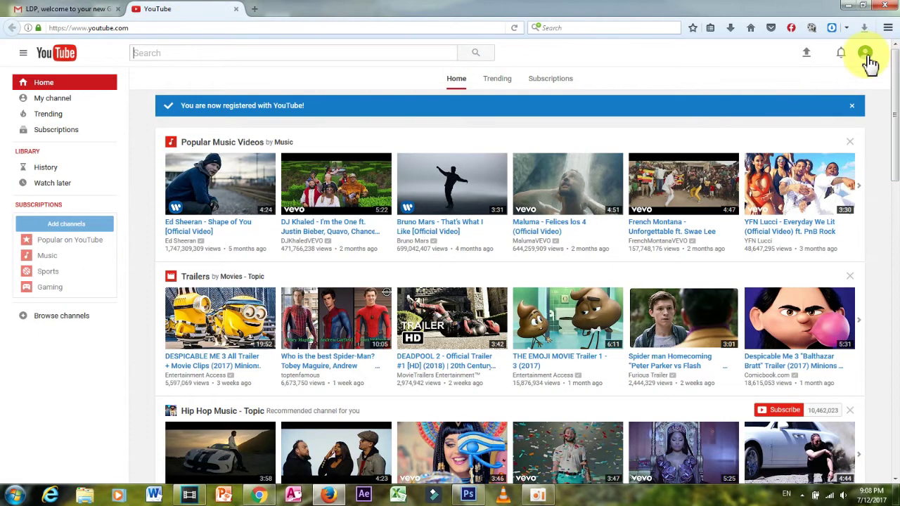
left_click(99, 11)
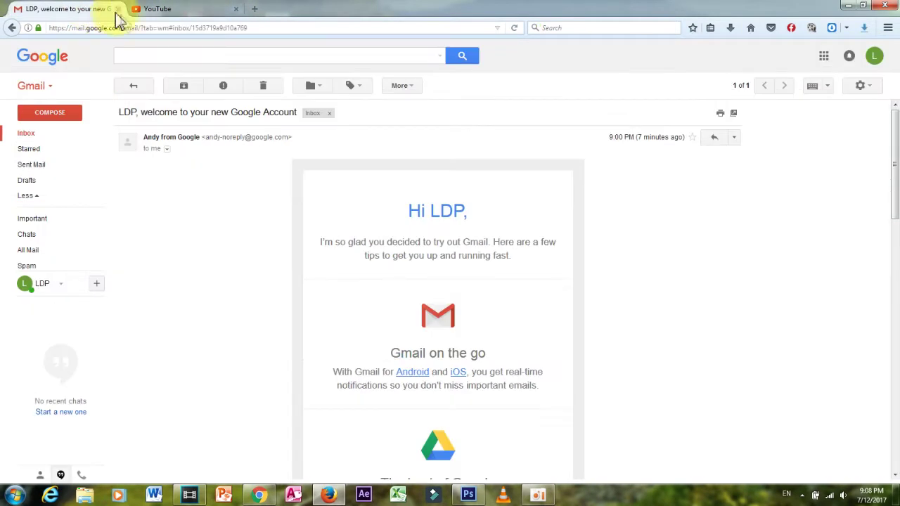
left_click(874, 56)
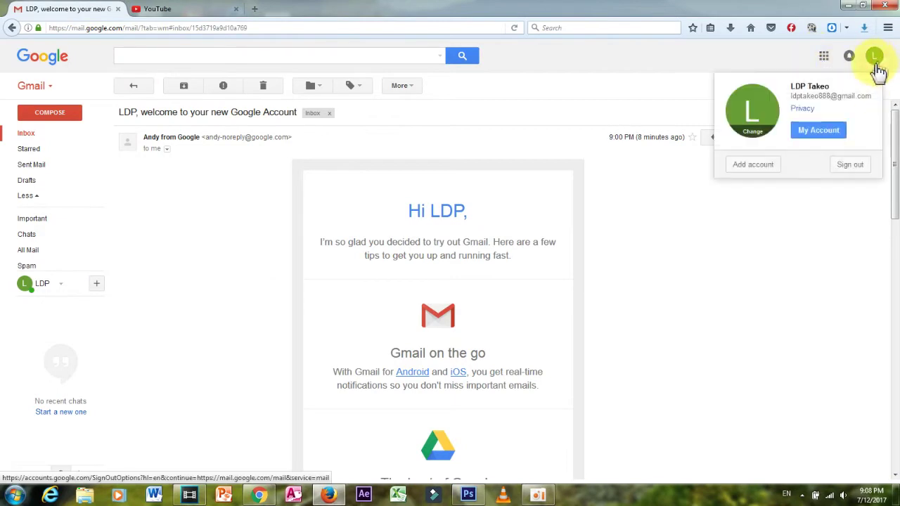
left_click(851, 166)
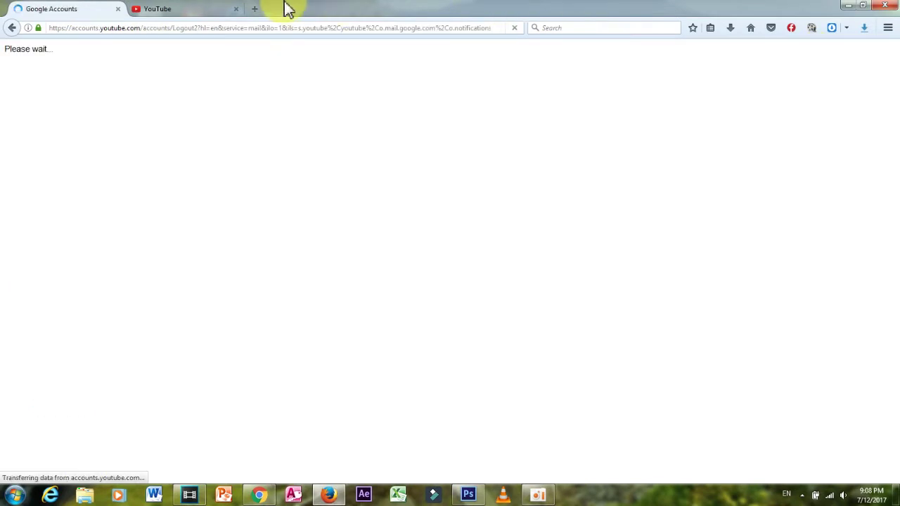
Reload the YouTube tab so it shows the signed-out home page.
left_click(188, 11)
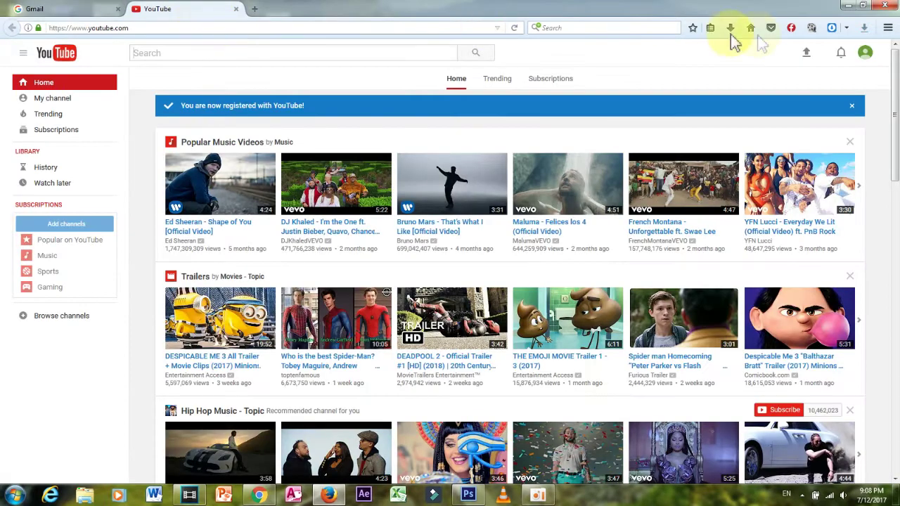
left_click(465, 30)
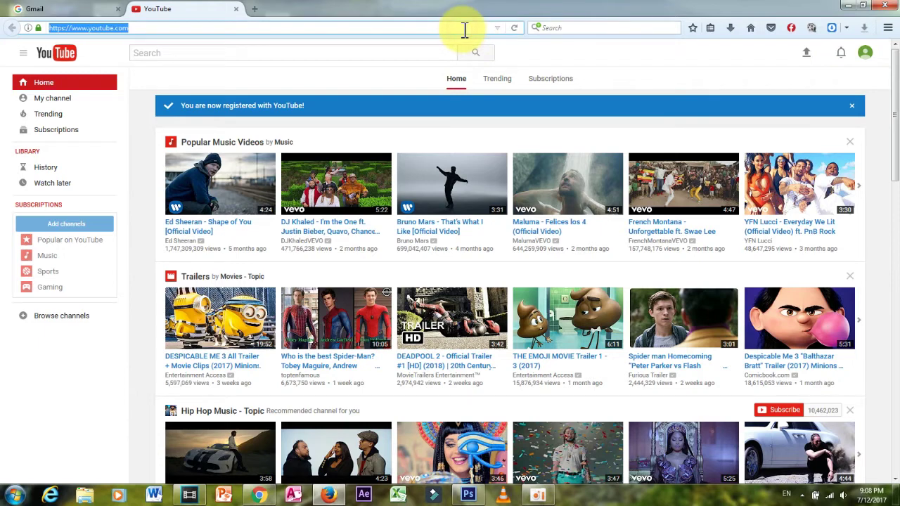
key("Return")
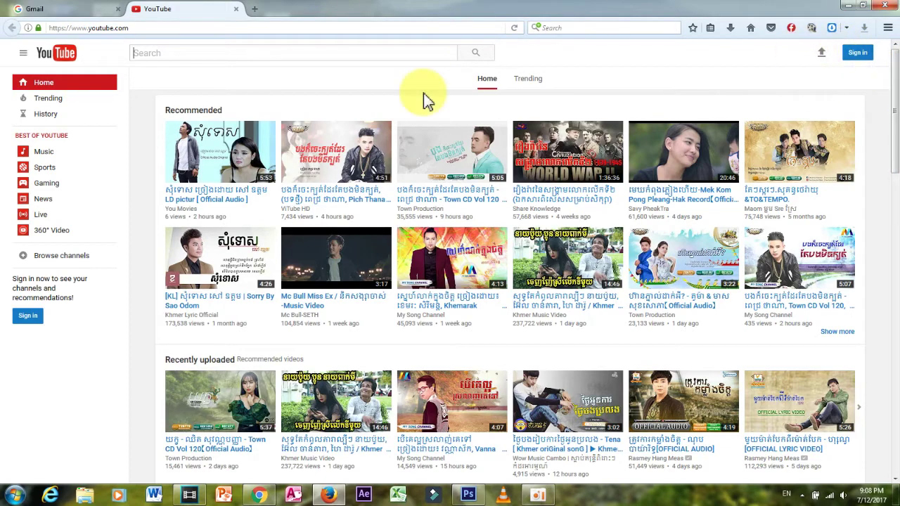
Close the Gmail tab and start YouTube sign-in, reaching the password field.
left_click(105, 13)
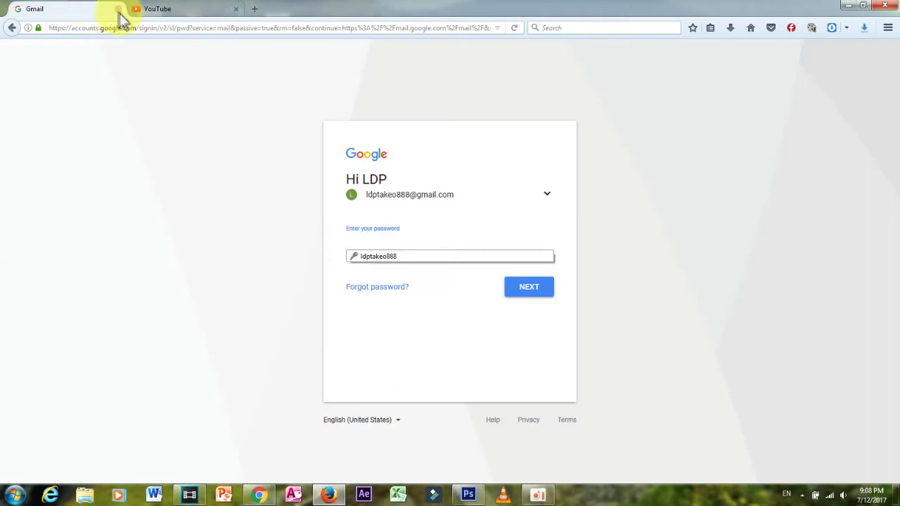
left_click(117, 9)
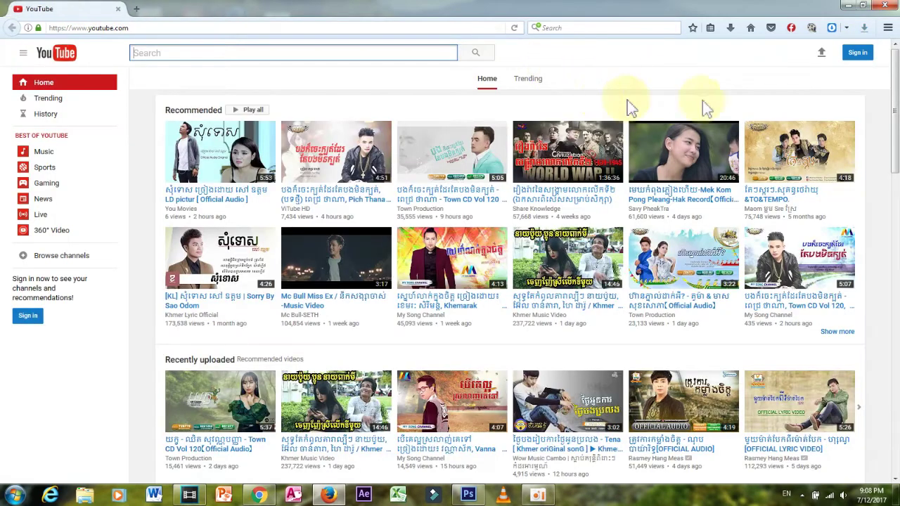
left_click(864, 54)
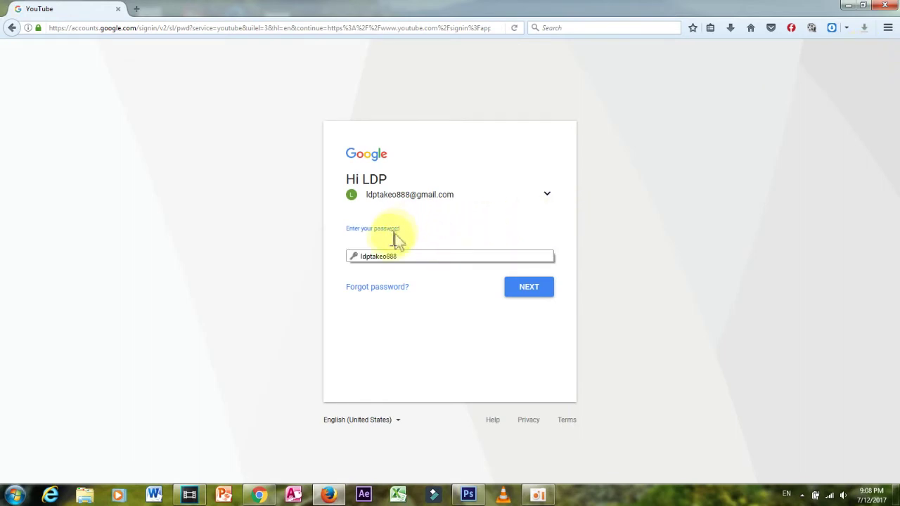
left_click(233, 291)
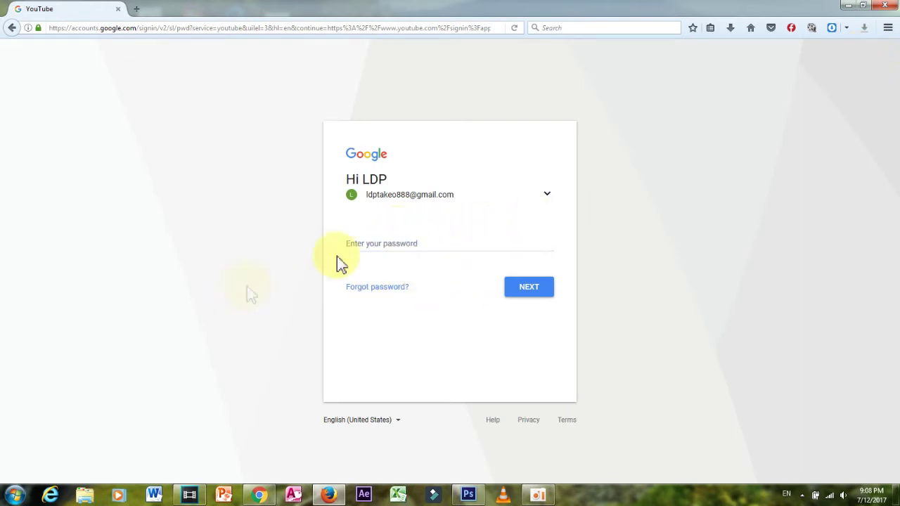
left_click(412, 244)
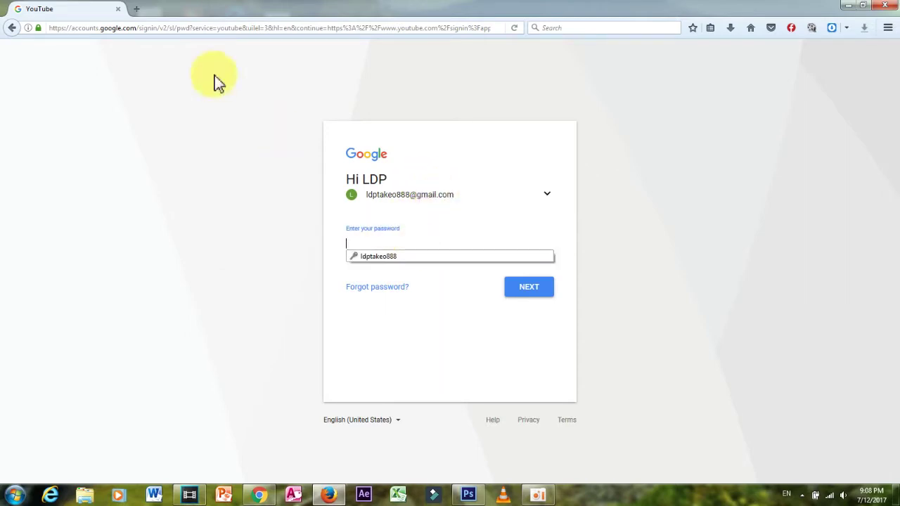
Try Google sign-in in an extra tab, close it, then submit the account password.
left_click(138, 11)
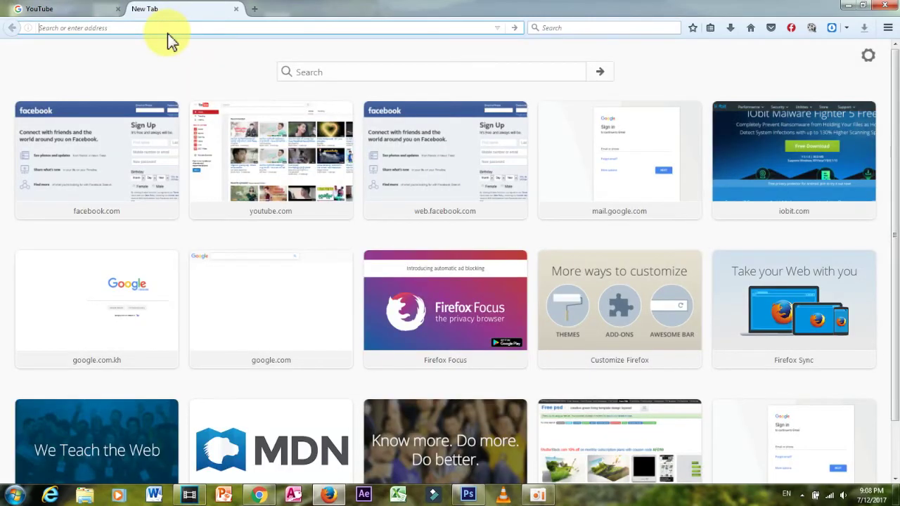
type("google.com/")
key("Return")
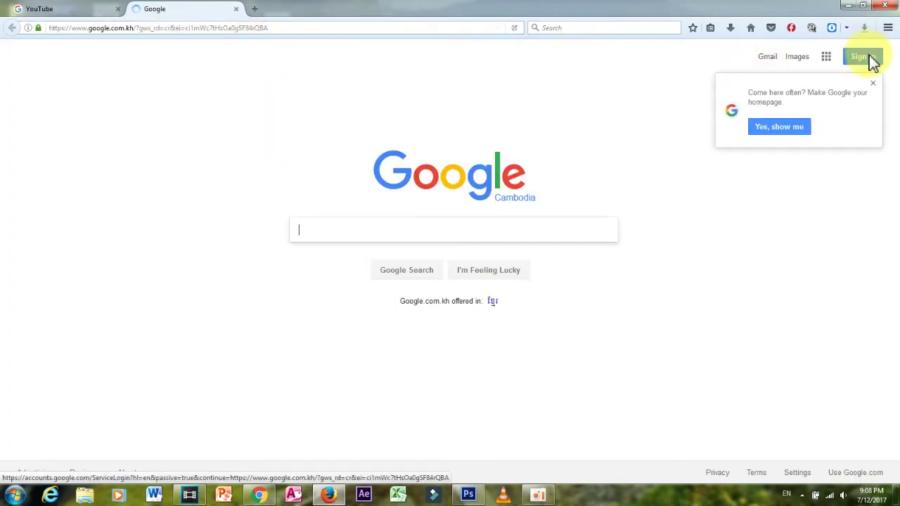
left_click(870, 59)
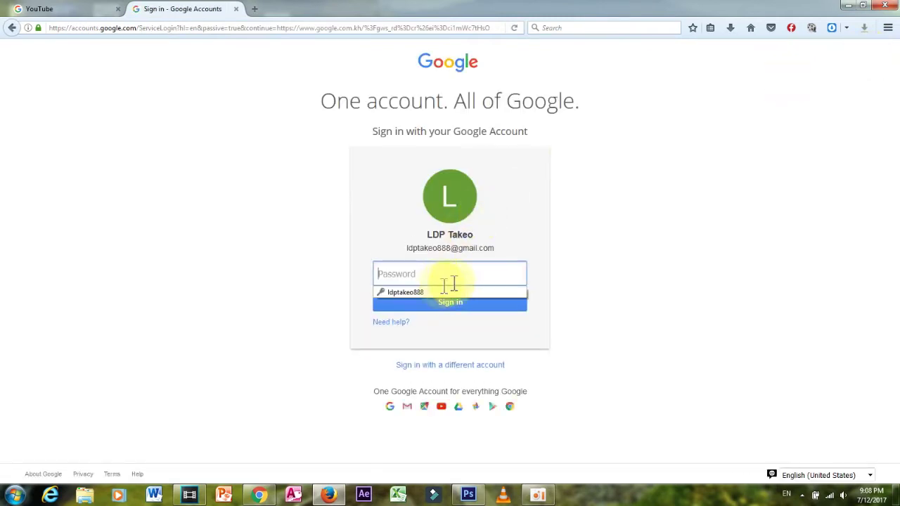
left_click(594, 271)
left_click(457, 267)
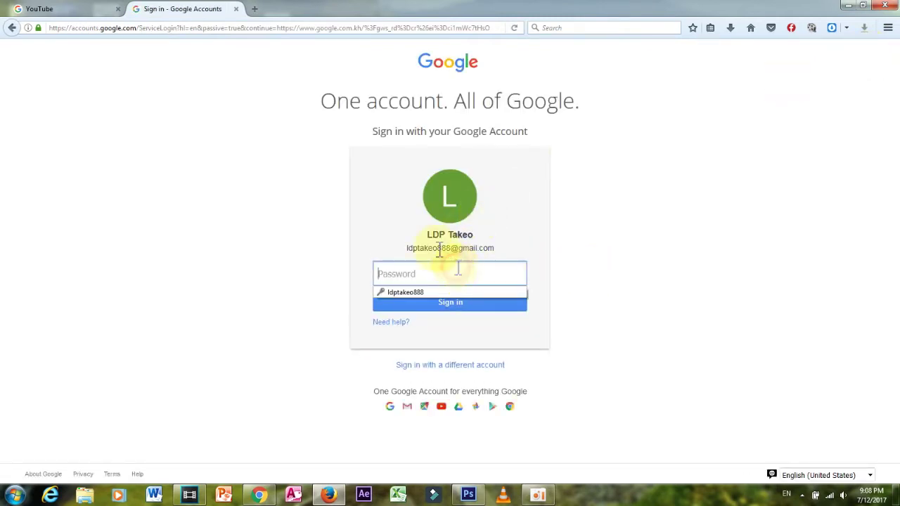
left_click(237, 9)
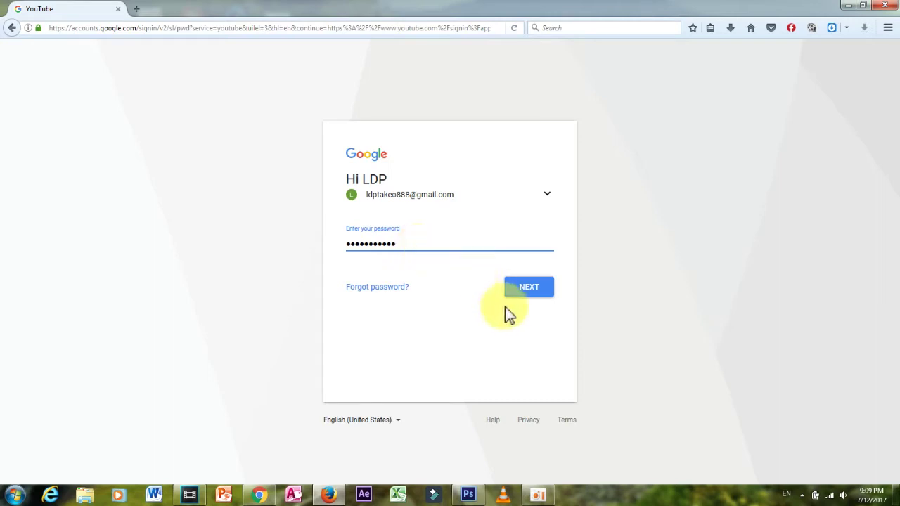
left_click(549, 289)
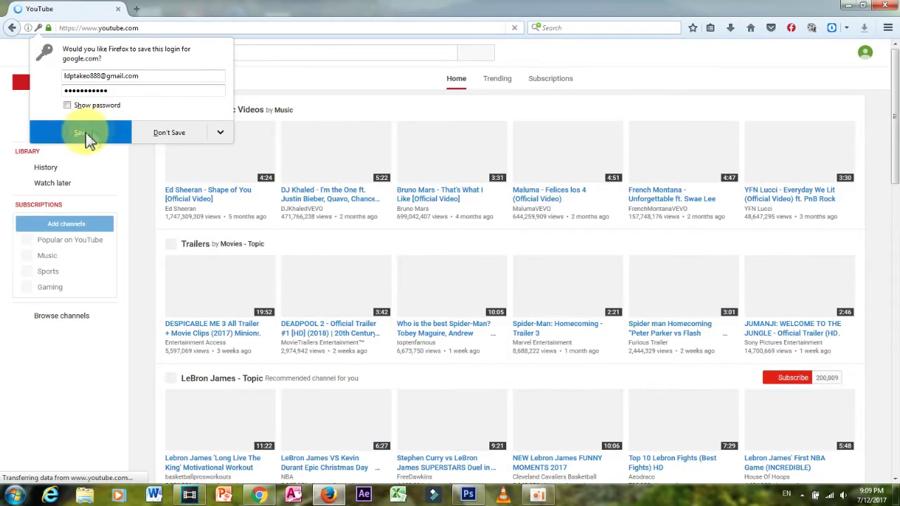
Save the login in Firefox, then go to My channel from the account menu.
left_click(83, 133)
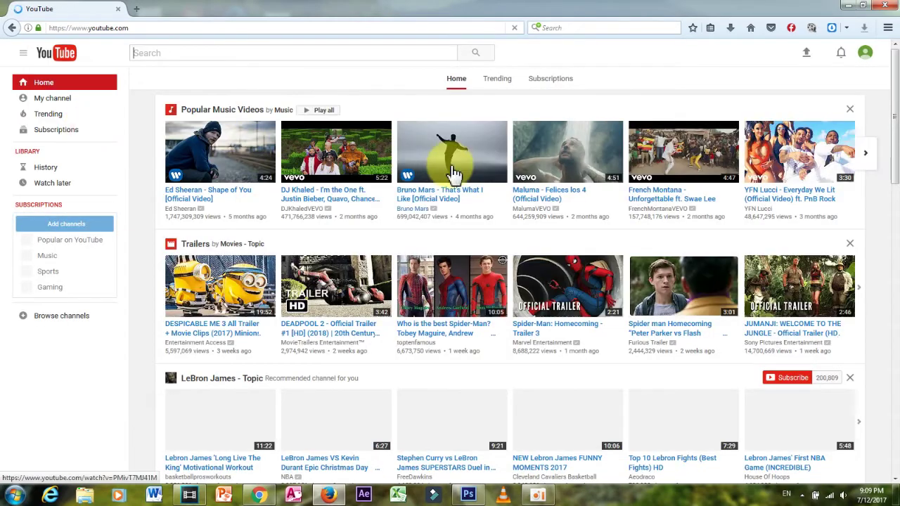
scroll(870, 62, "down", 2)
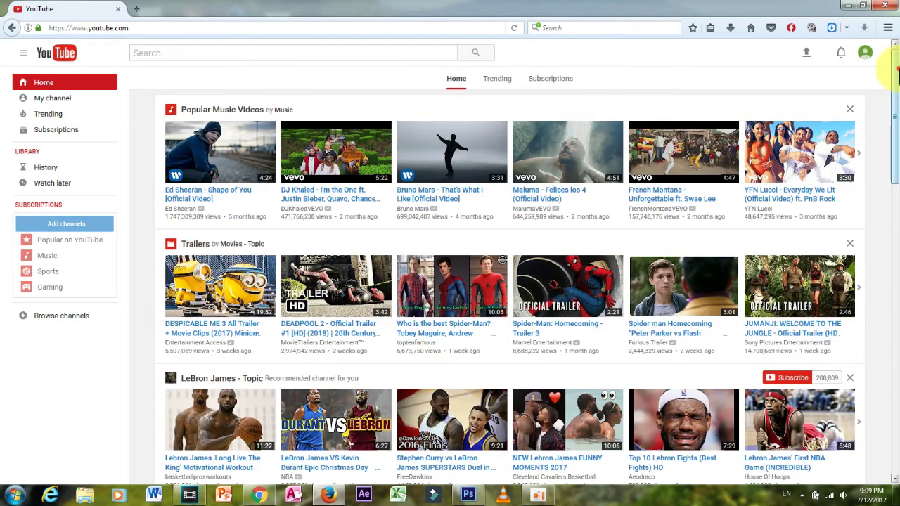
scroll(872, 62, "up", 2)
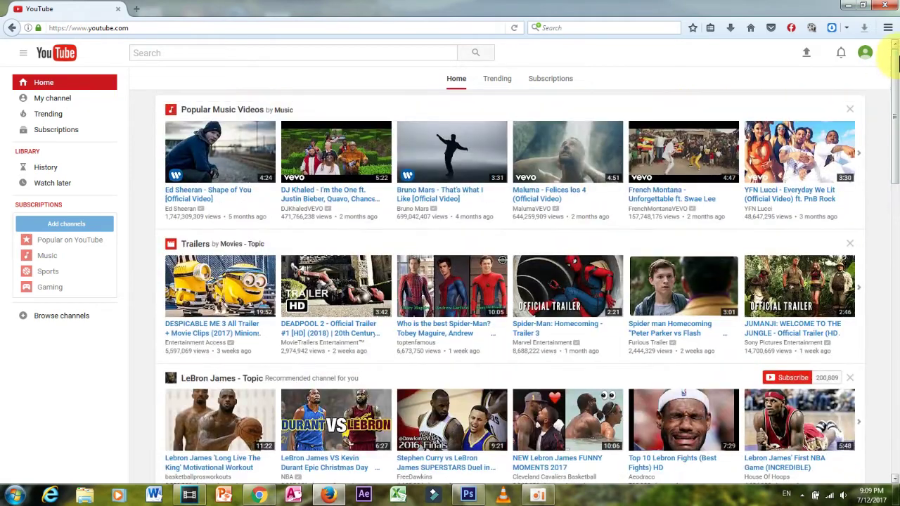
left_click(869, 57)
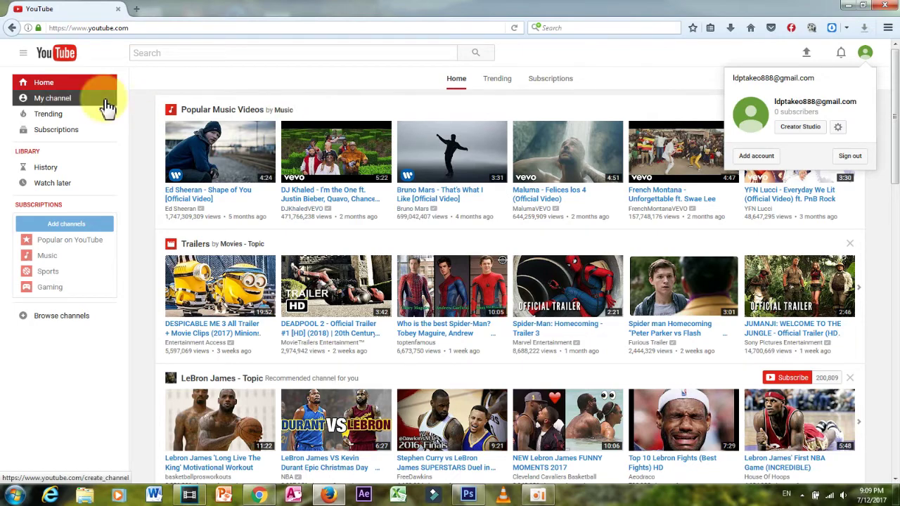
left_click(59, 100)
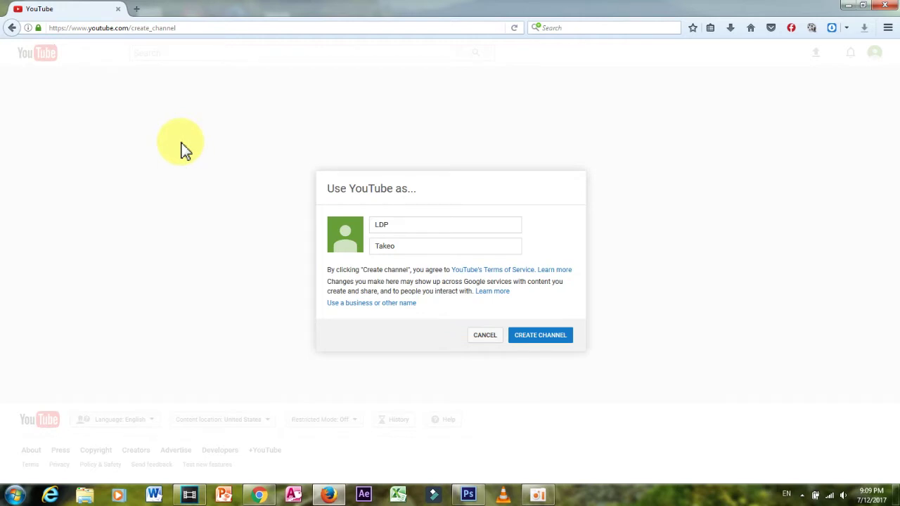
Cancel the 'Use YouTube as...' dialog without creating a channel.
left_click(393, 224)
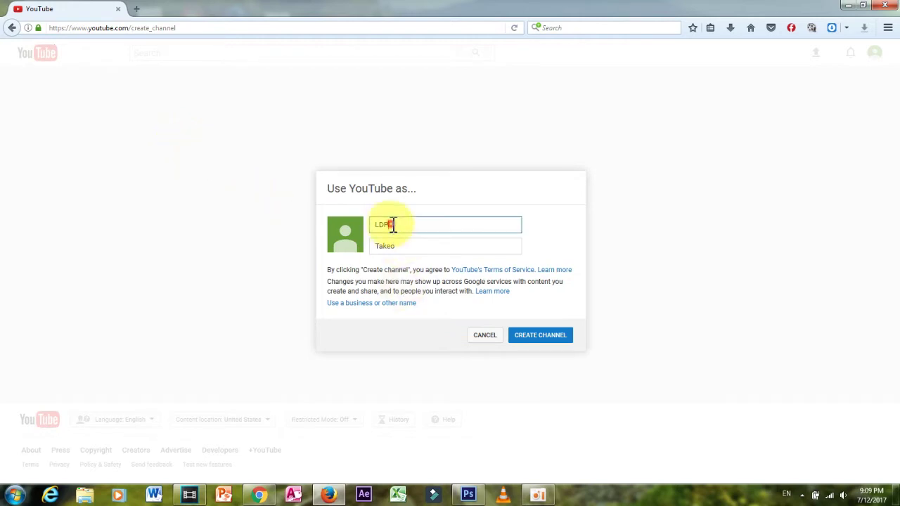
left_click(396, 245)
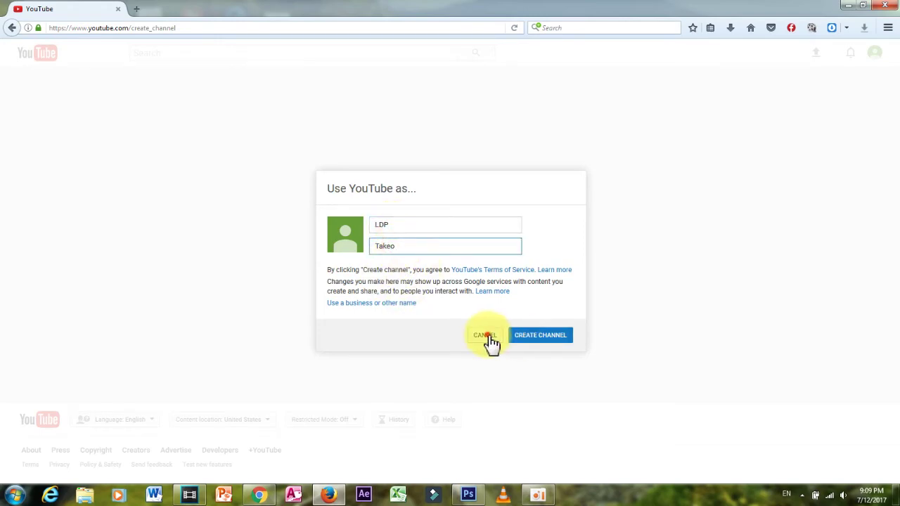
left_click(486, 337)
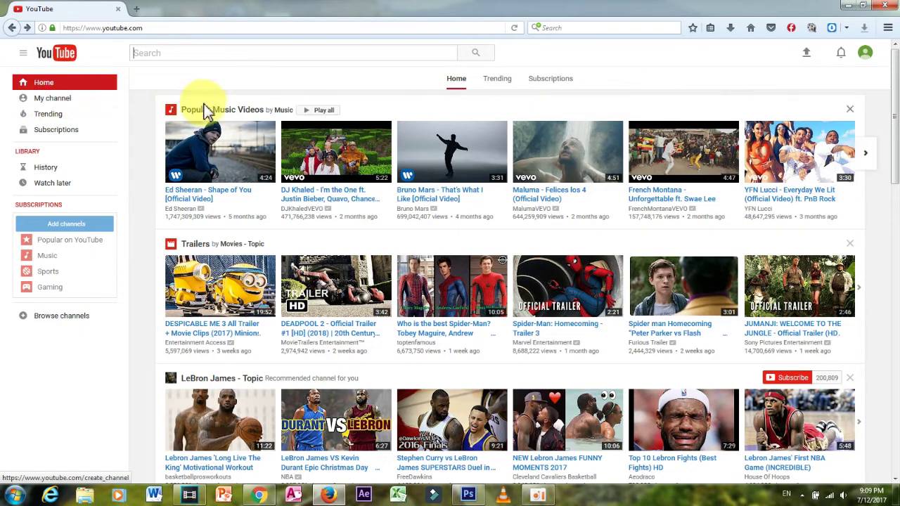
View the YouTube account settings Overview, then open Creator Studio from the account menu.
left_click(865, 55)
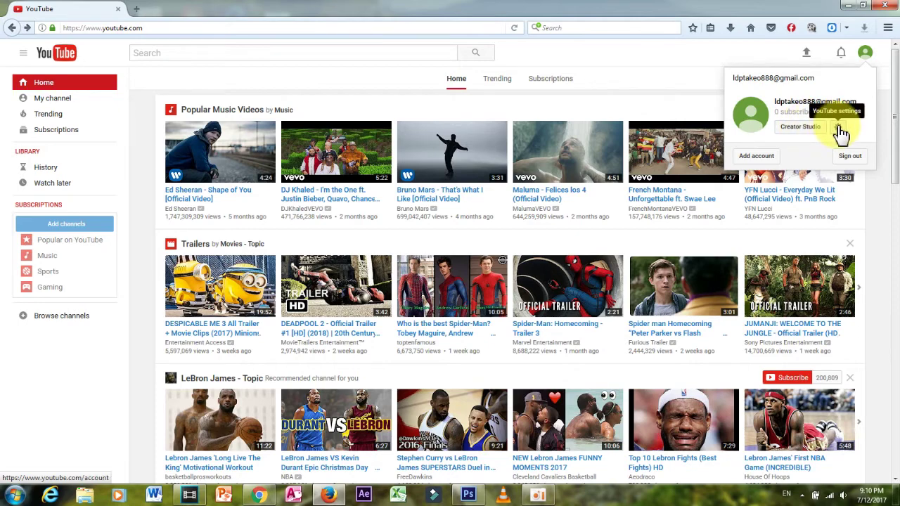
left_click(838, 127)
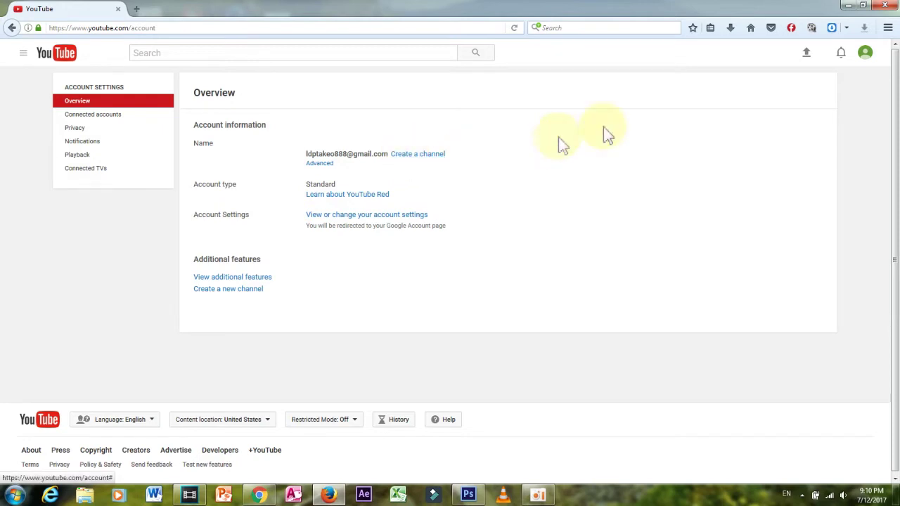
left_click(866, 56)
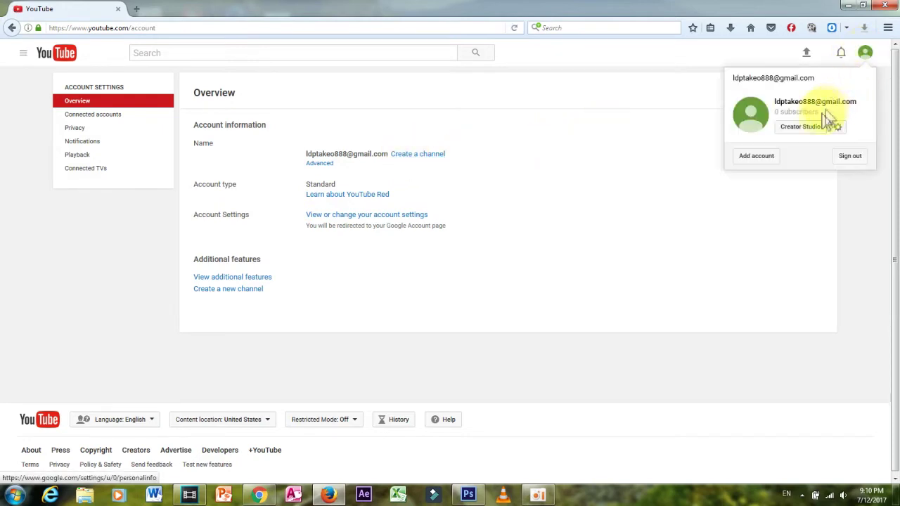
left_click(802, 131)
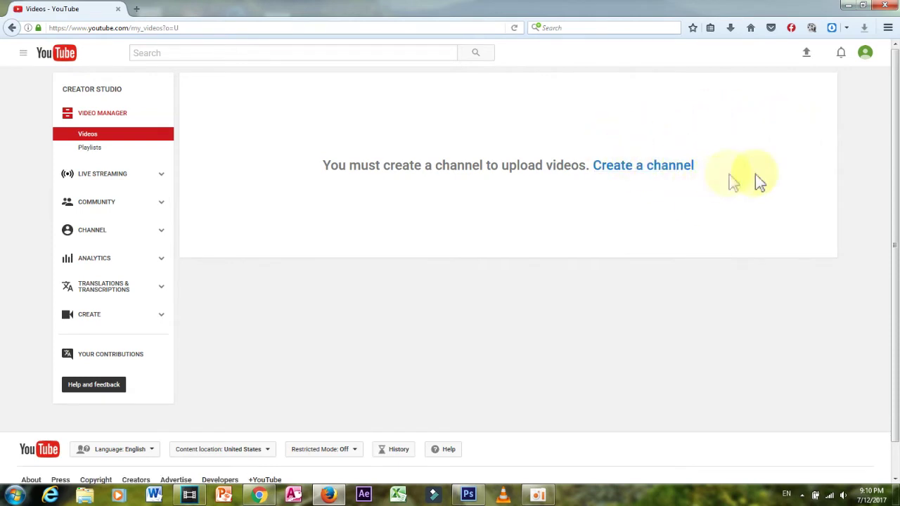
Create a channel under the account's first and last name with CREATE CHANNEL.
left_click(653, 170)
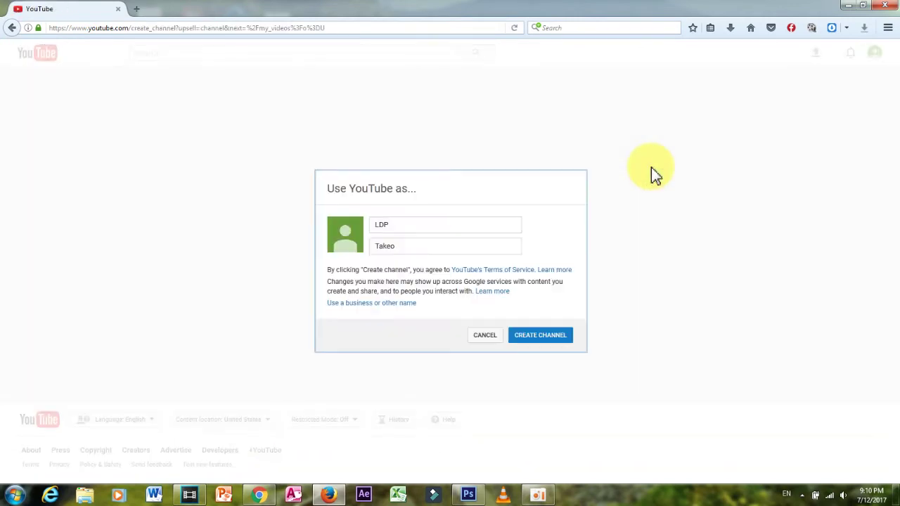
left_click(444, 225)
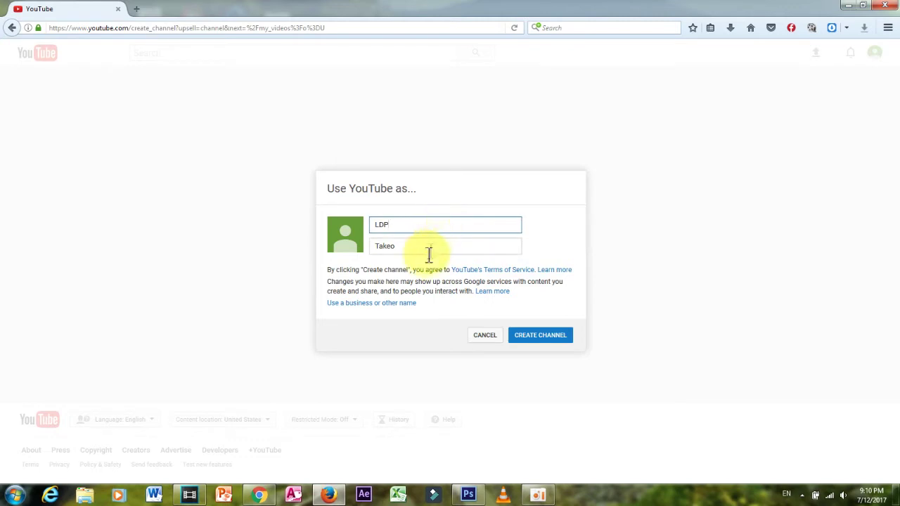
left_click(427, 250)
left_click(413, 223)
left_click(409, 246)
left_click(401, 227)
left_click(400, 245)
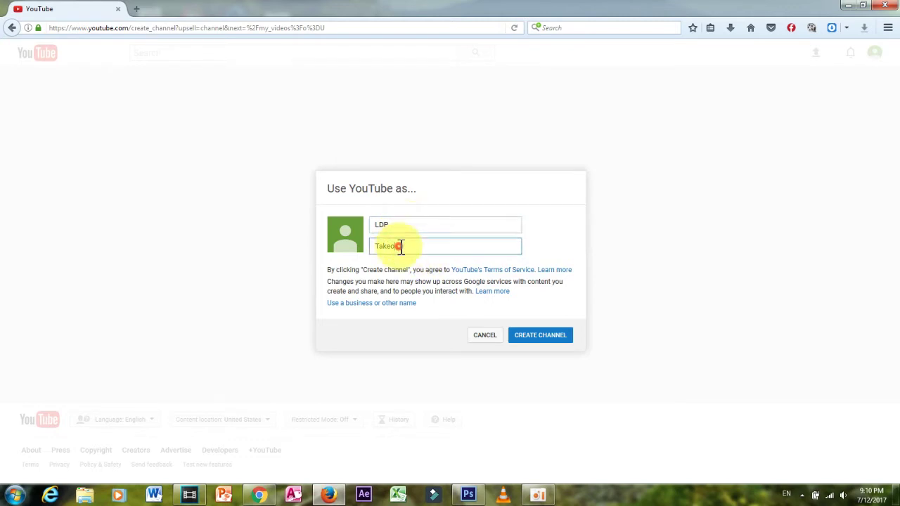
left_click(400, 227)
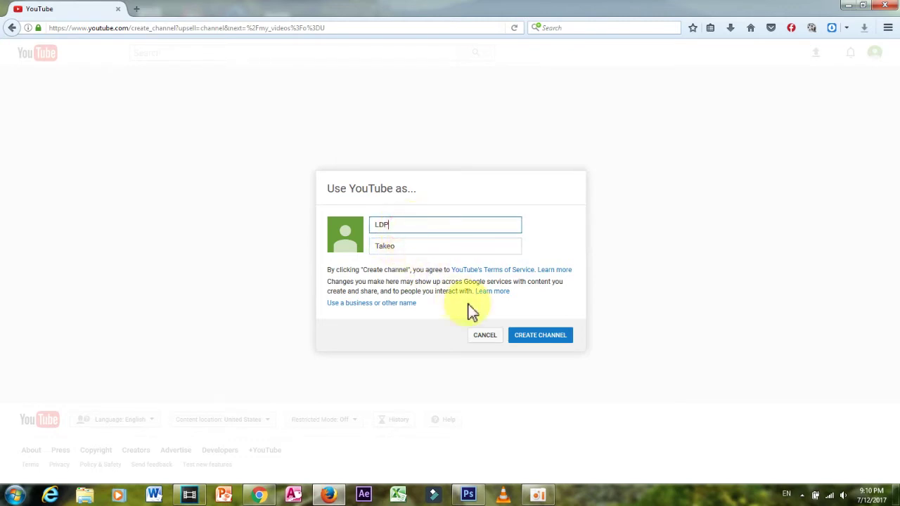
left_click(547, 337)
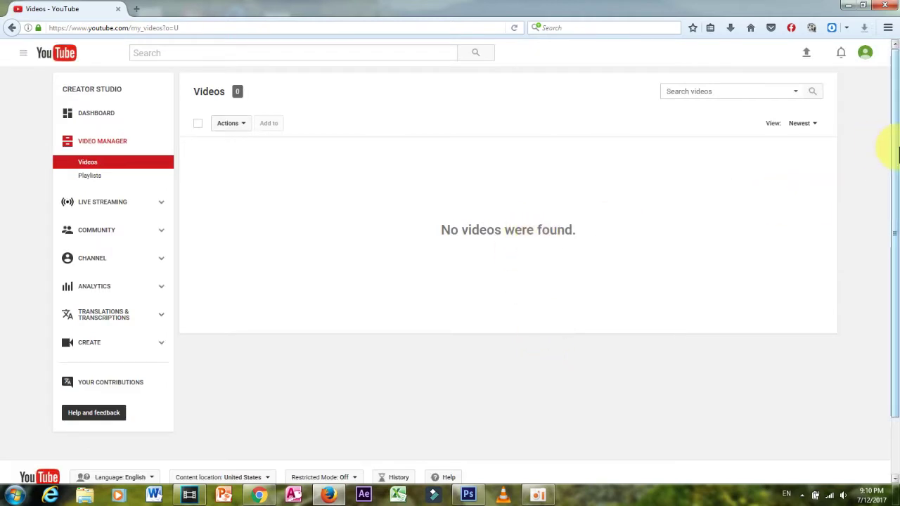
Scroll the empty Video Manager list and dismiss the Windows color scheme warning.
mouse_move(893, 145)
left_mouse_down()
mouse_move(891, 231)
mouse_move(894, 137)
left_mouse_up()
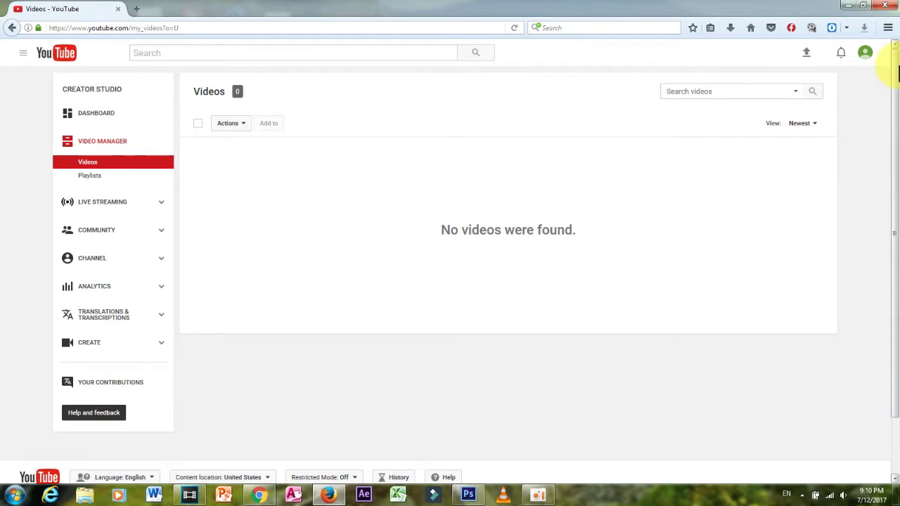
left_click_drag(892, 138, 898, 102)
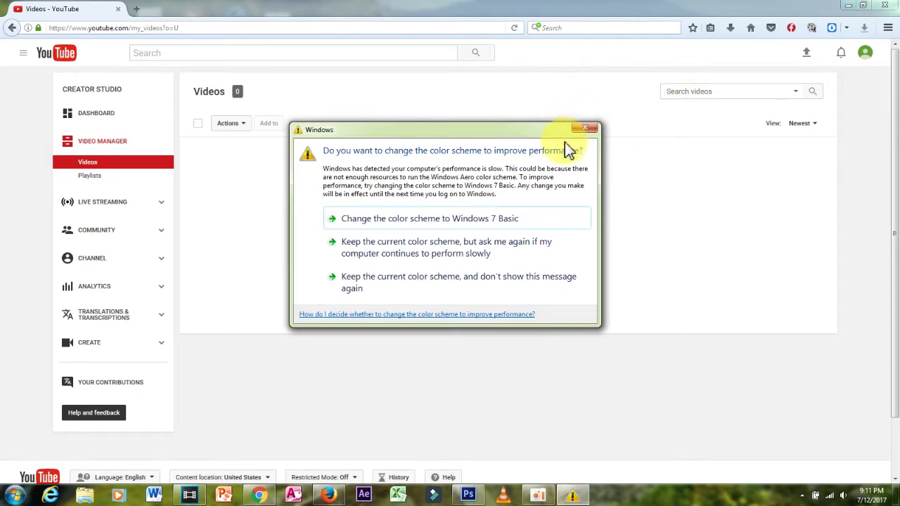
left_click(594, 130)
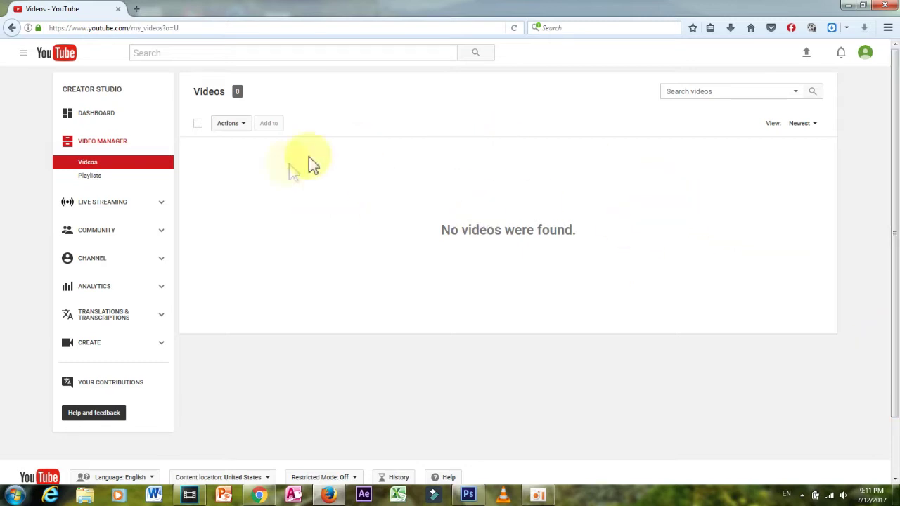
left_click(99, 115)
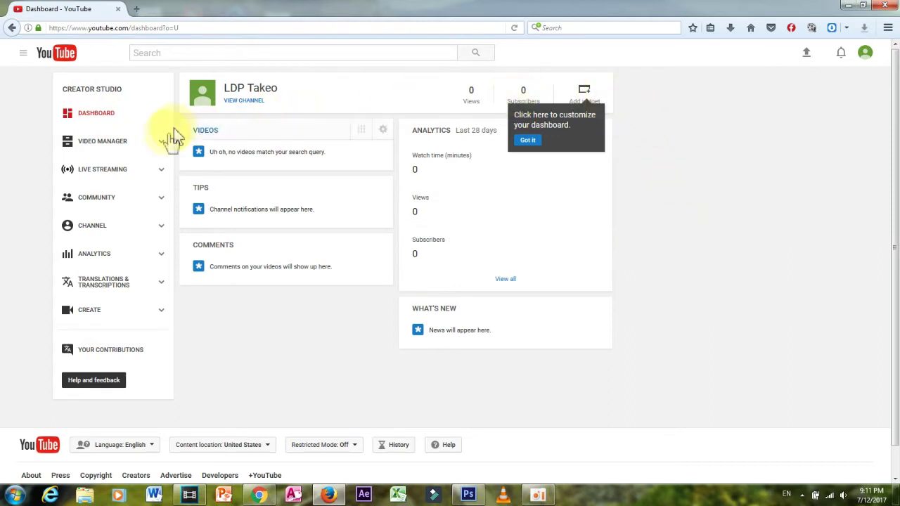
left_click(105, 153)
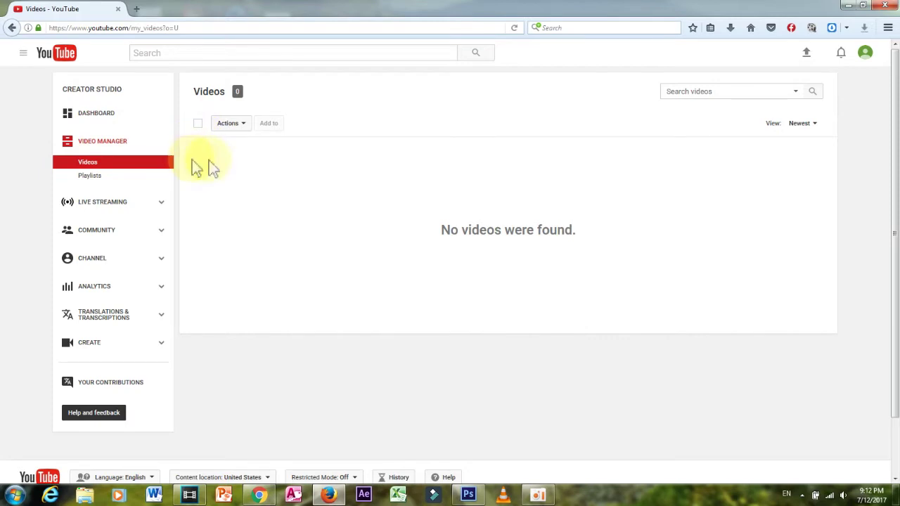
left_click(113, 204)
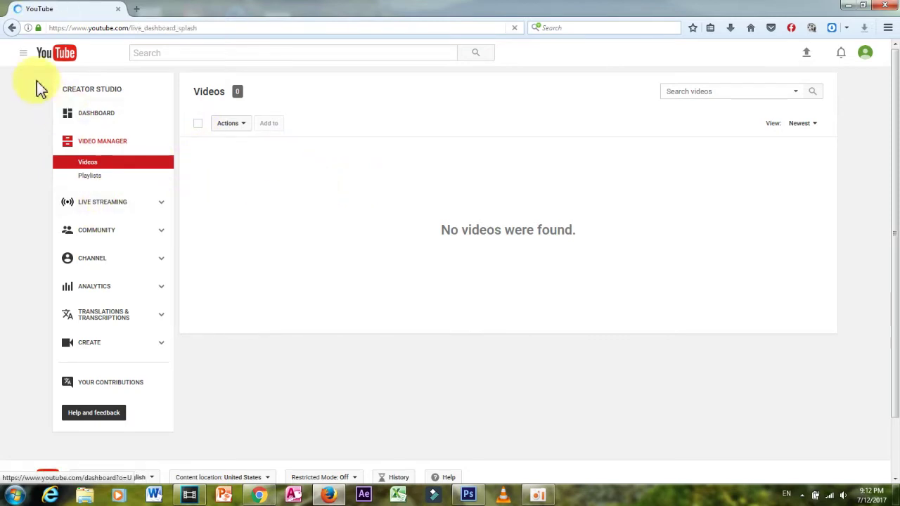
left_click(11, 28)
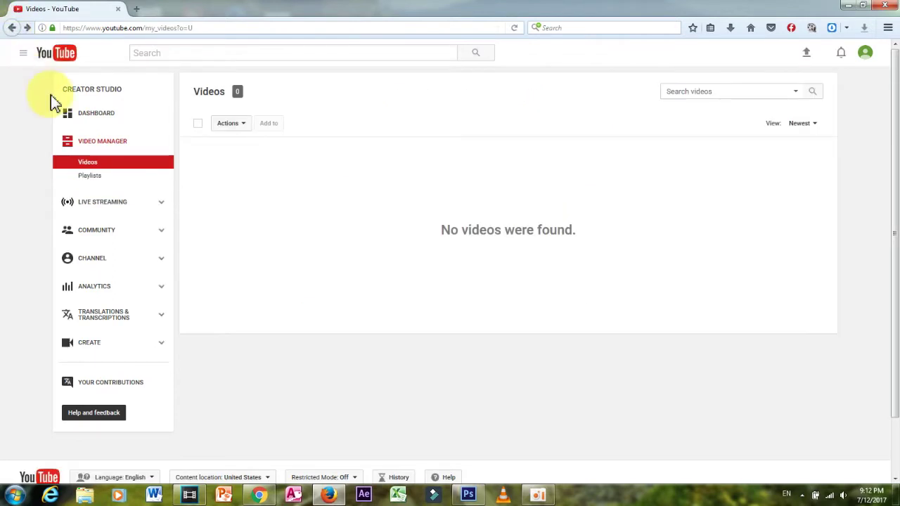
Review the channel's Status and Features page and start phone verification with Verify.
left_click(110, 266)
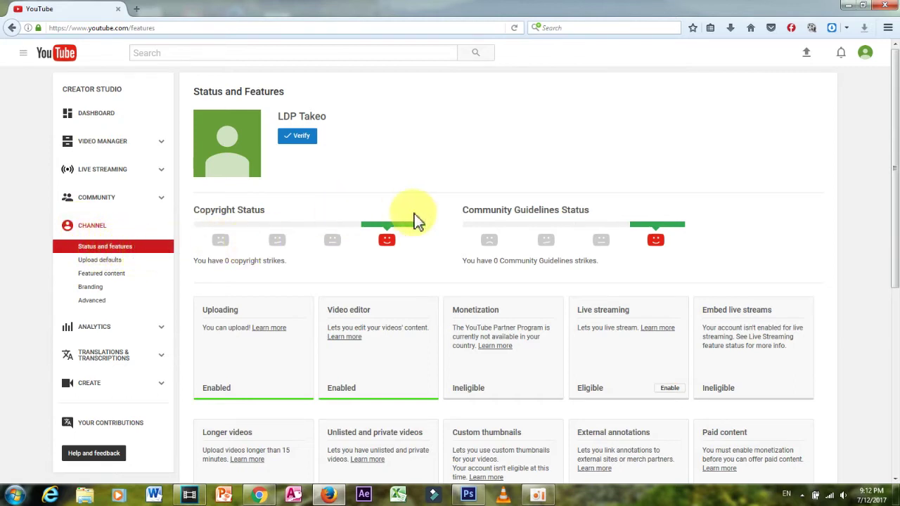
scroll(895, 235, "down", 4)
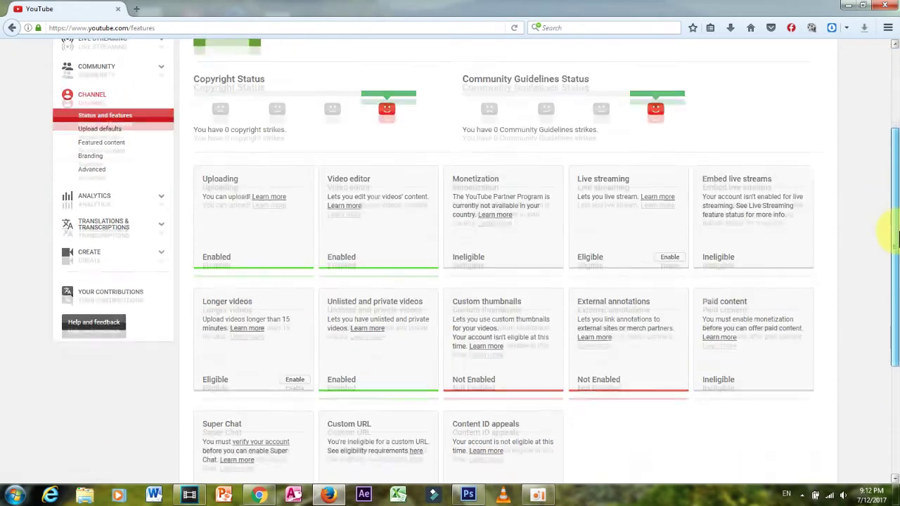
left_click_drag(895, 241, 898, 189)
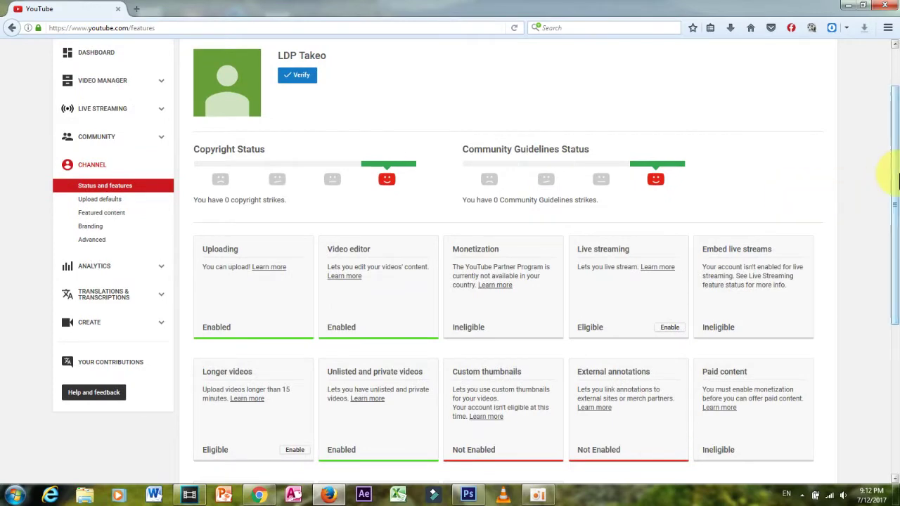
scroll(896, 185, "down", 1)
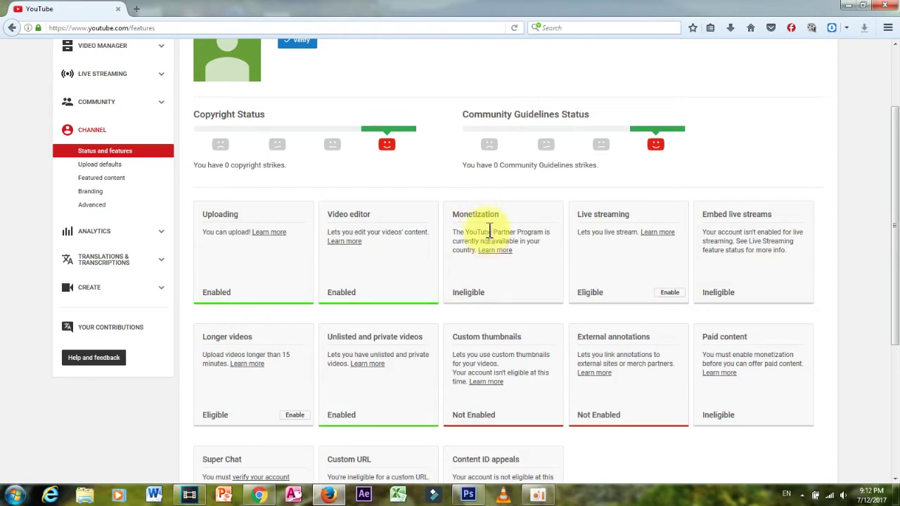
left_click_drag(896, 223, 884, 145)
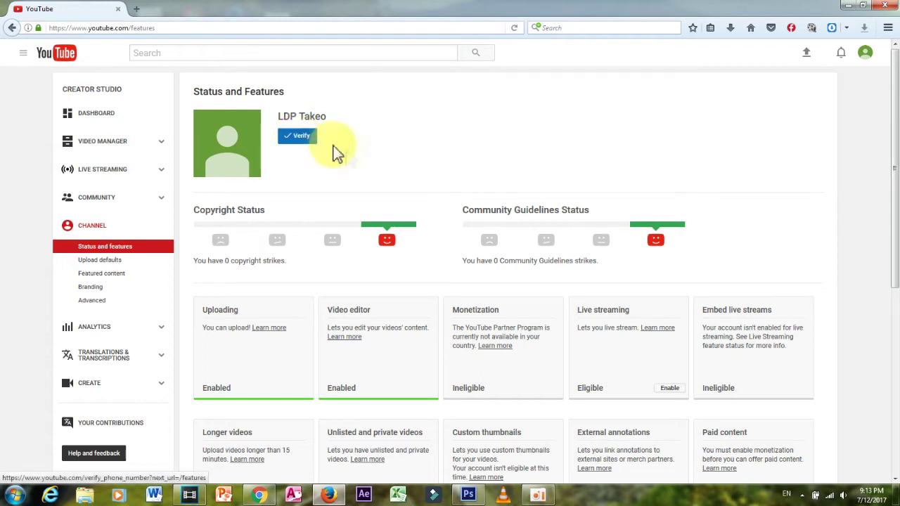
left_click(304, 137)
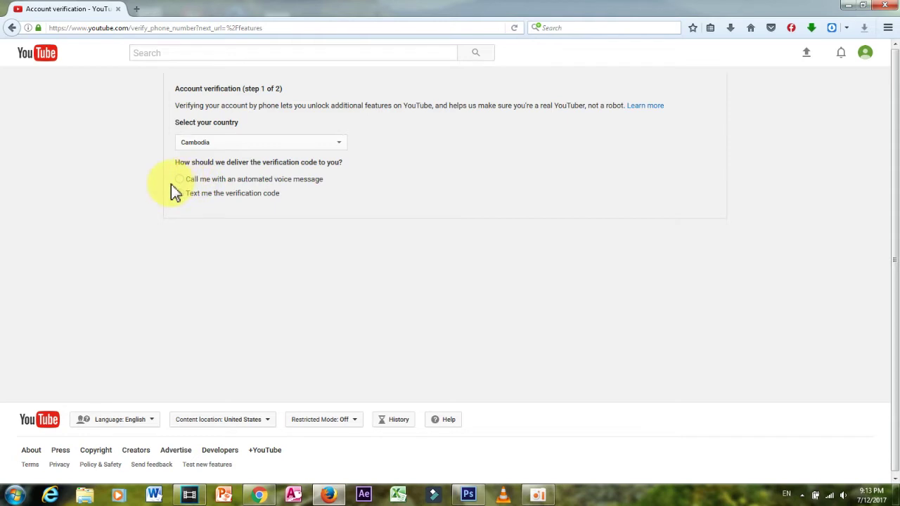
Choose voice-call delivery, confirm the get-your-phone-ready notice, and submit the phone form.
left_click(183, 179)
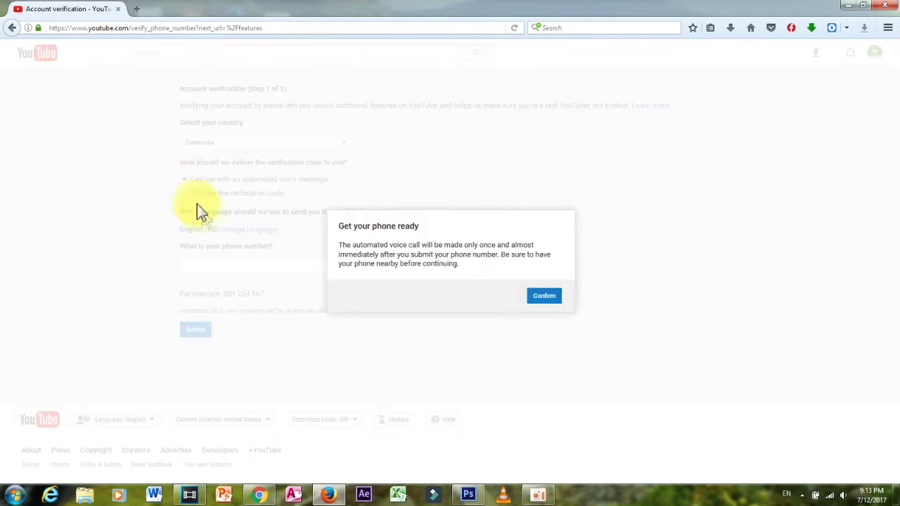
left_click(547, 296)
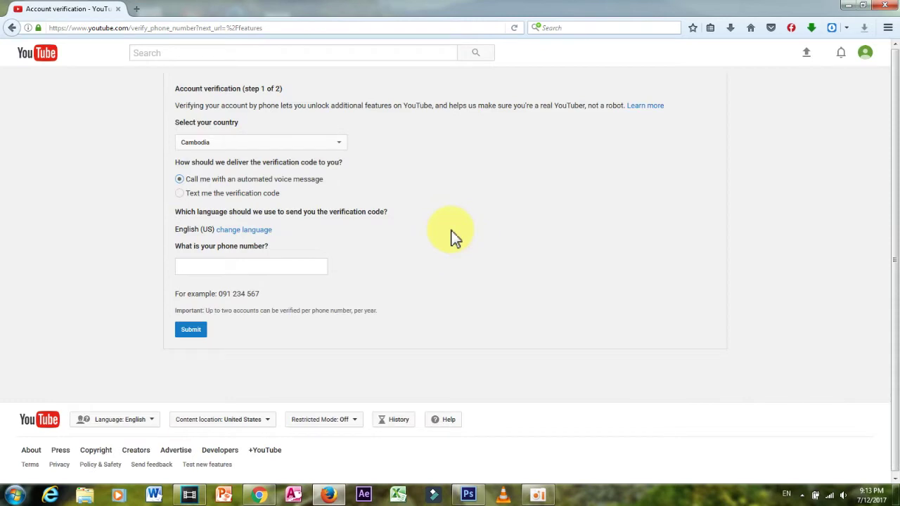
left_click(220, 265)
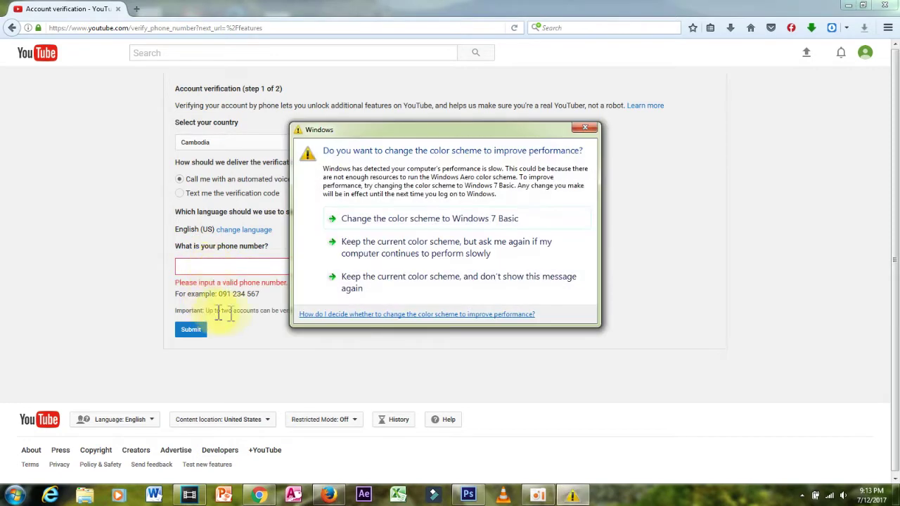
left_click(582, 129)
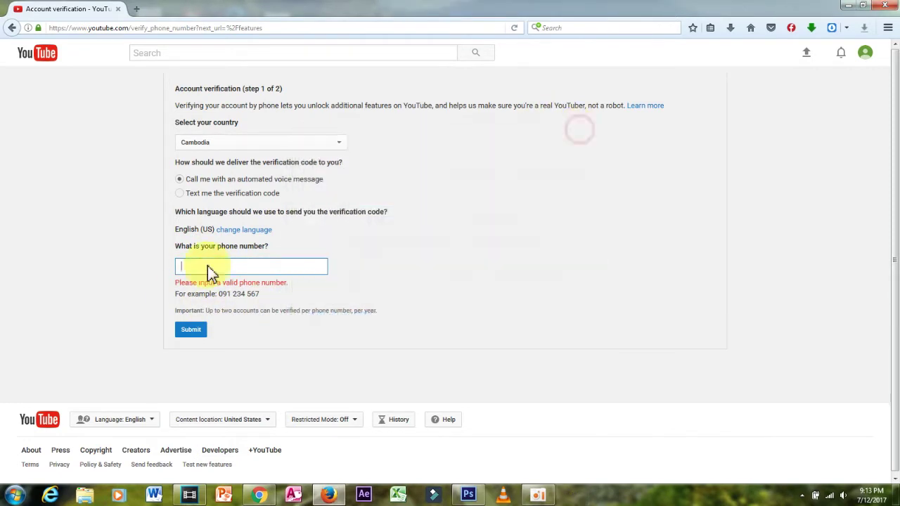
left_click(190, 329)
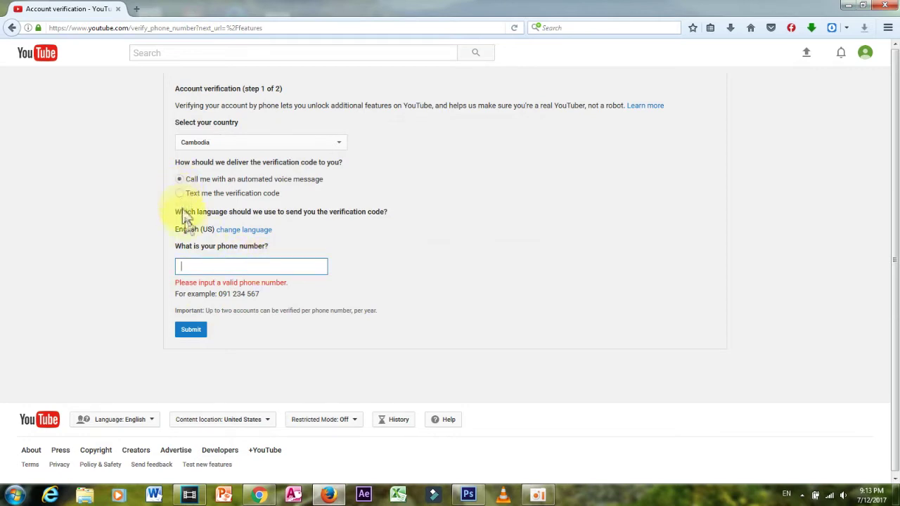
left_click(195, 265)
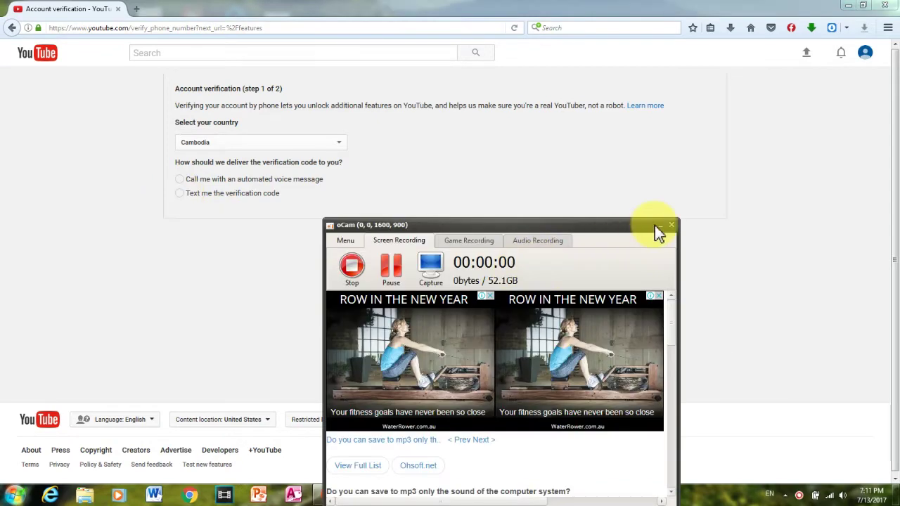
Switch to text-message delivery, enter the phone number, and submit it.
left_click(659, 225)
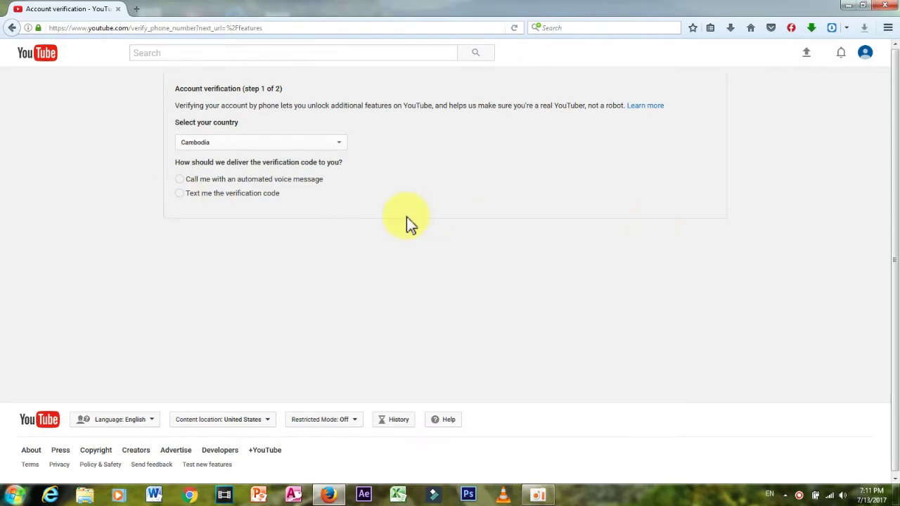
left_click(182, 197)
left_click(241, 265)
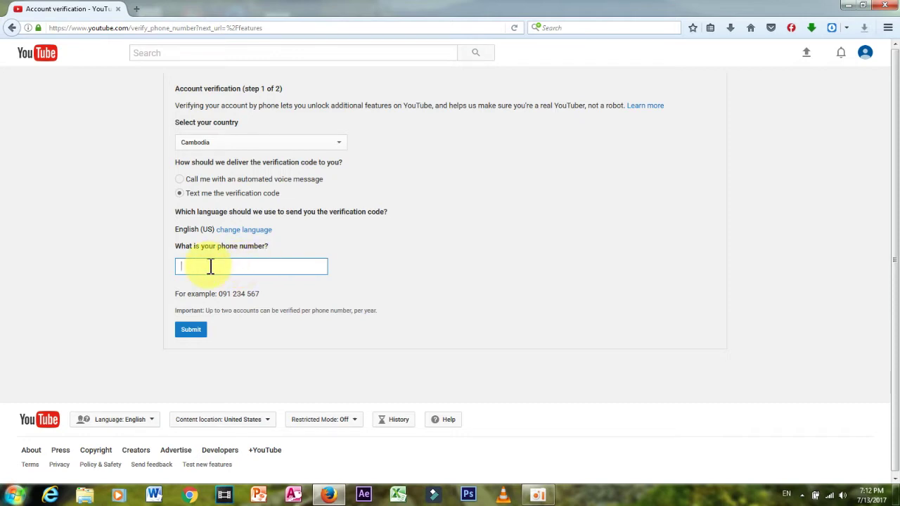
left_click(210, 265)
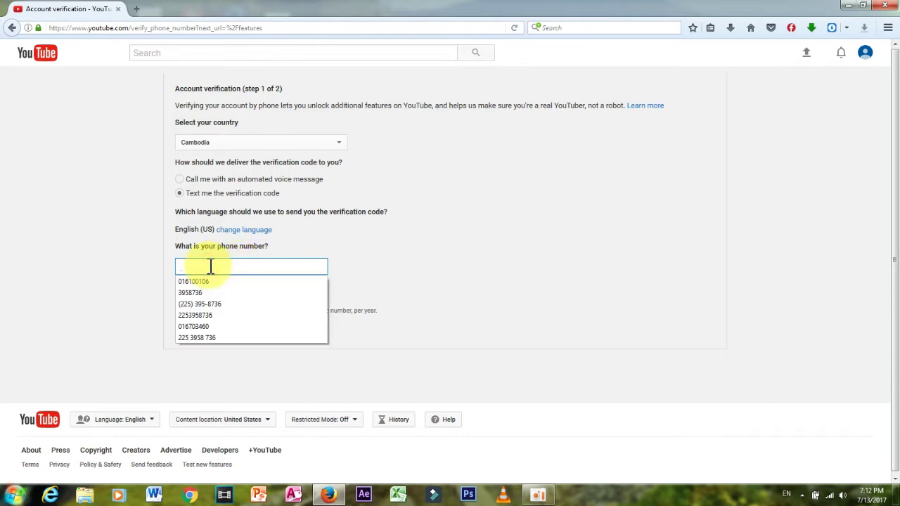
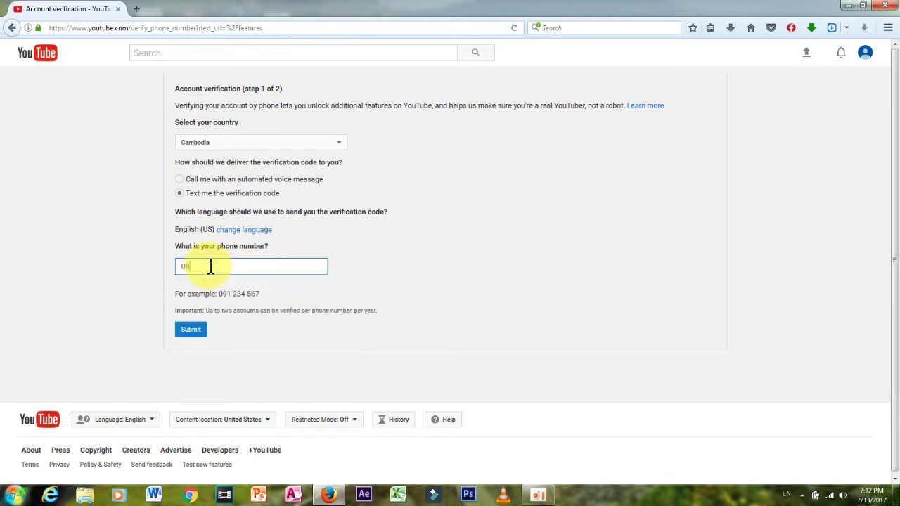
left_click(197, 332)
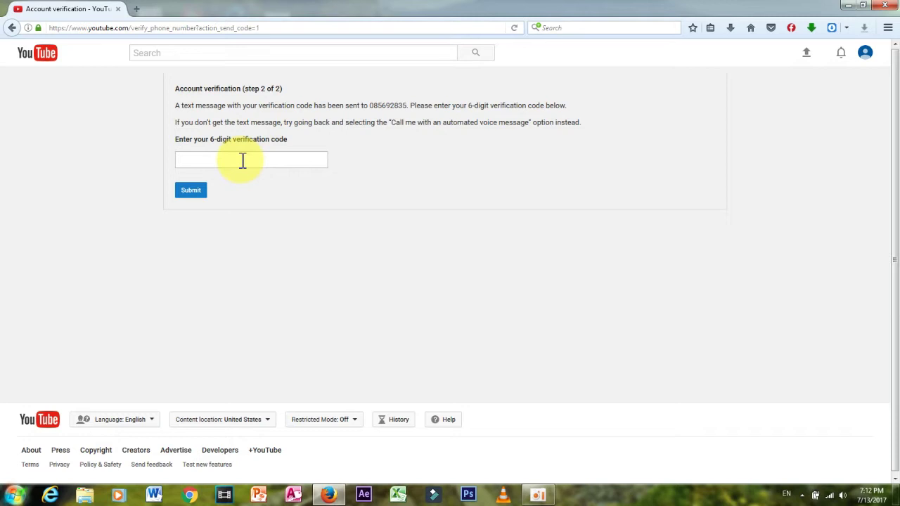
Enter the 6-digit code from the text message and submit it.
left_click(237, 160)
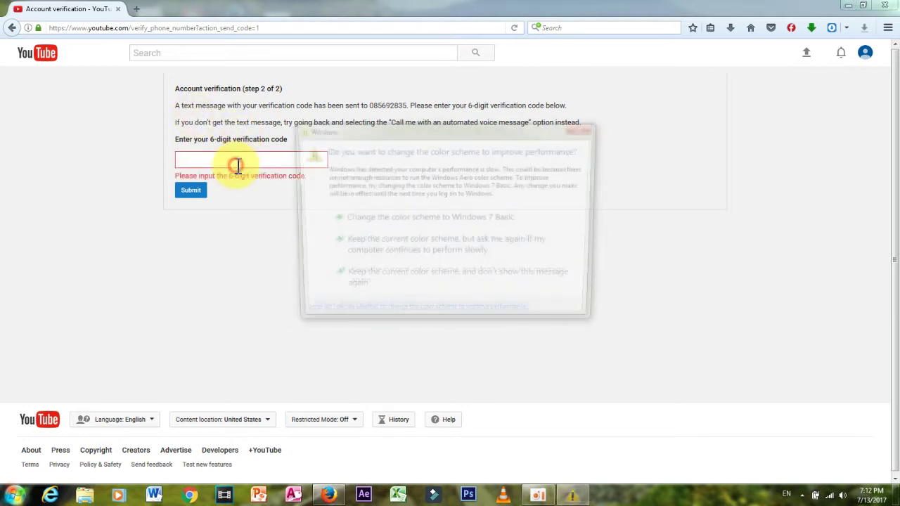
left_click(593, 132)
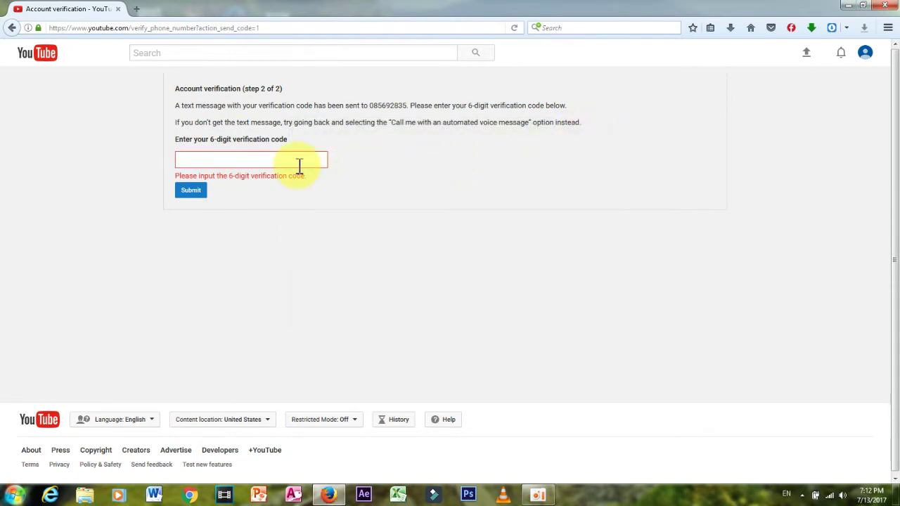
left_click(192, 190)
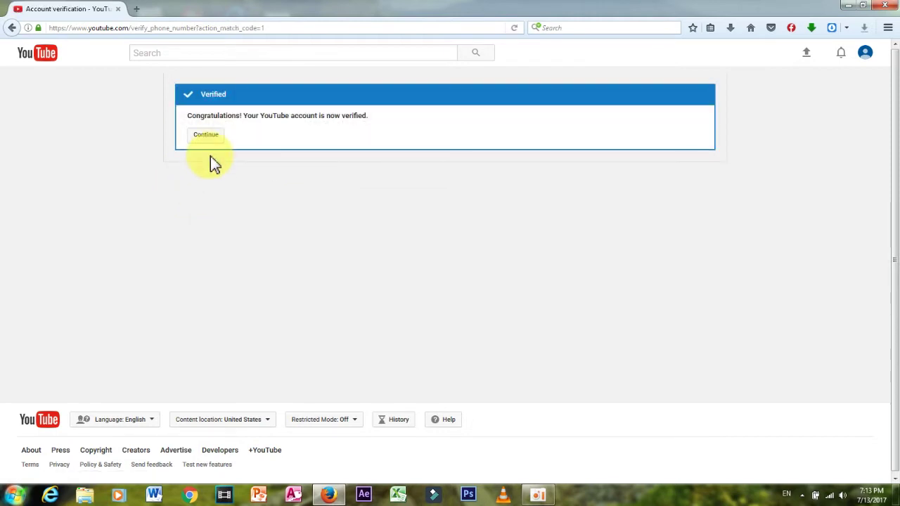
Continue to Status and Features and review the Verified features, including the Monetization card.
left_click(212, 138)
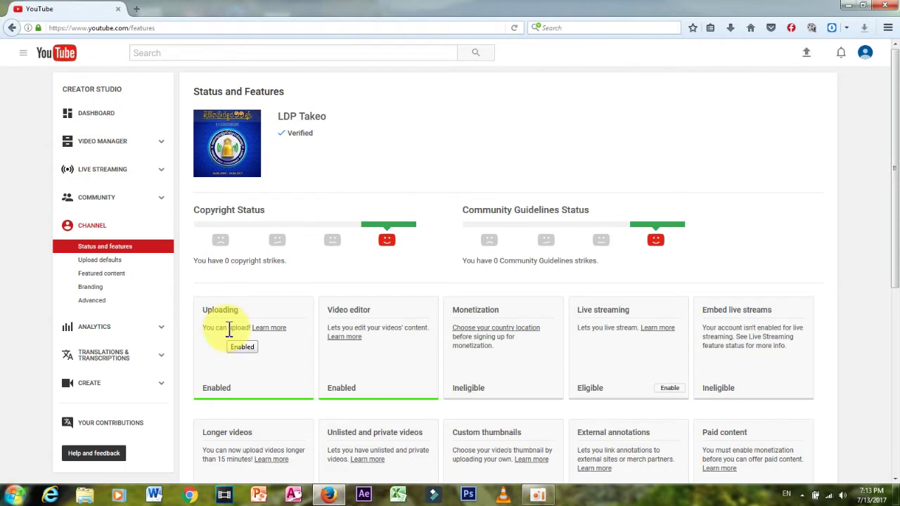
left_click_drag(895, 172, 896, 239)
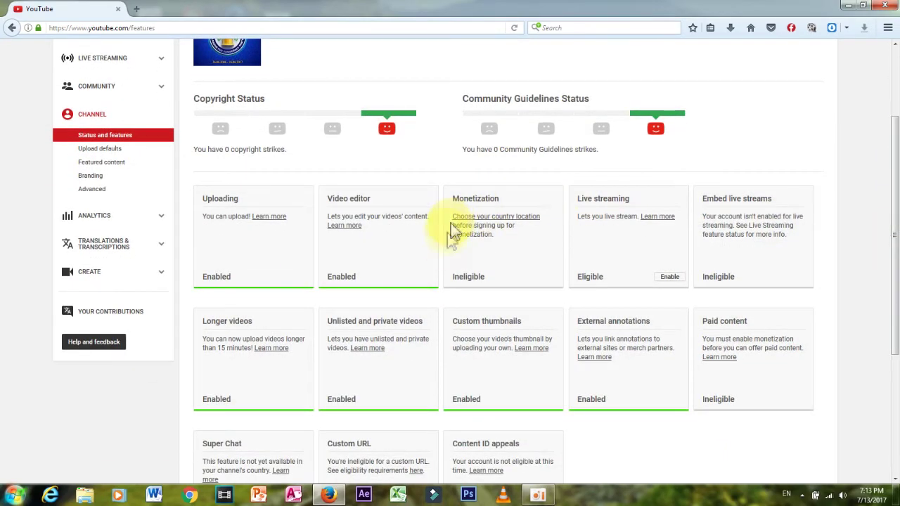
left_click(454, 202)
left_click_drag(454, 202, 512, 241)
left_click(512, 243)
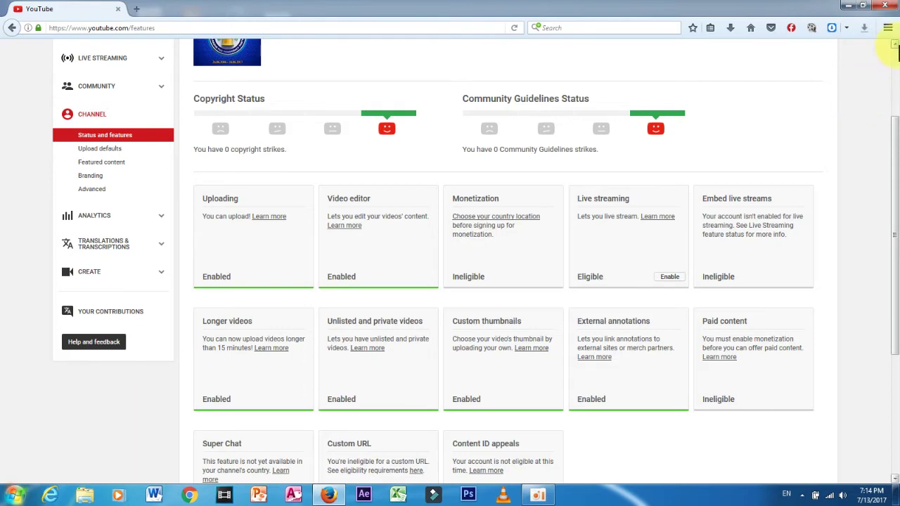
Open the channel's Advanced settings page under Channel.
left_click(894, 44)
left_click(894, 44)
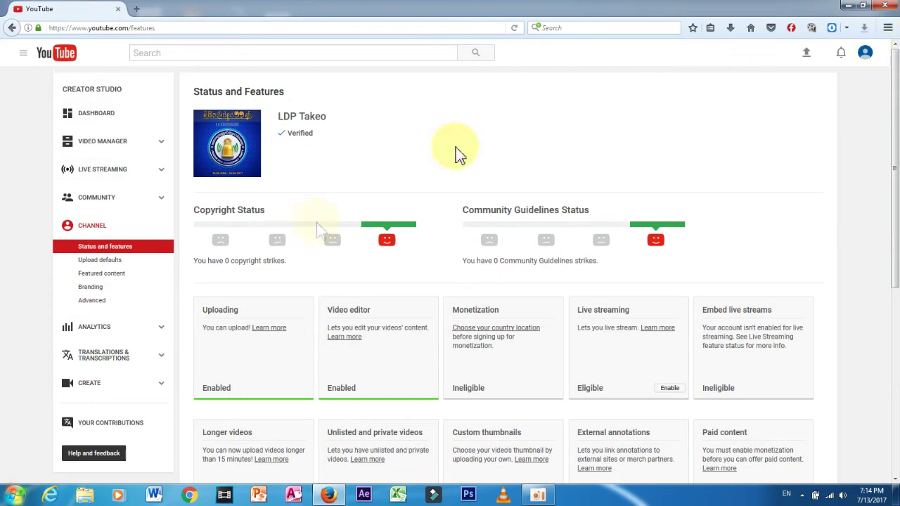
left_click(99, 301)
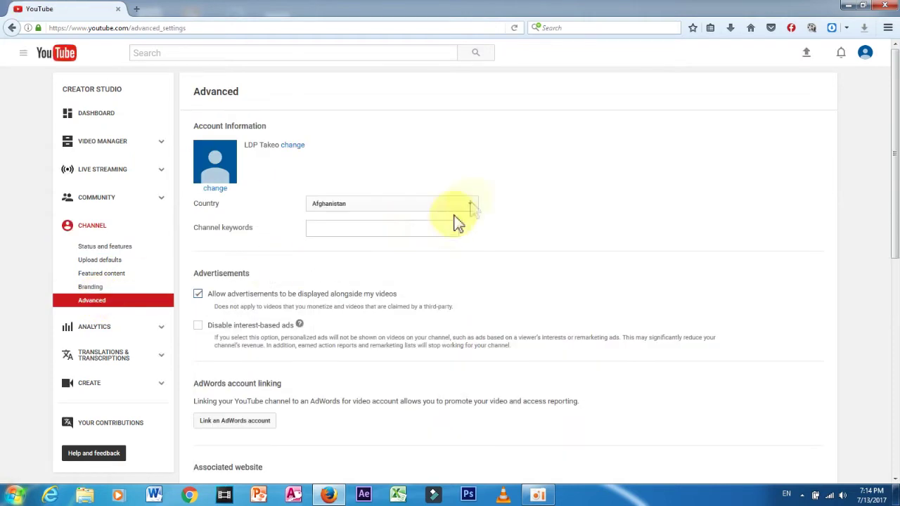
Change the channel's Country from Afghanistan to United States in the Advanced settings dropdown.
left_click(471, 203)
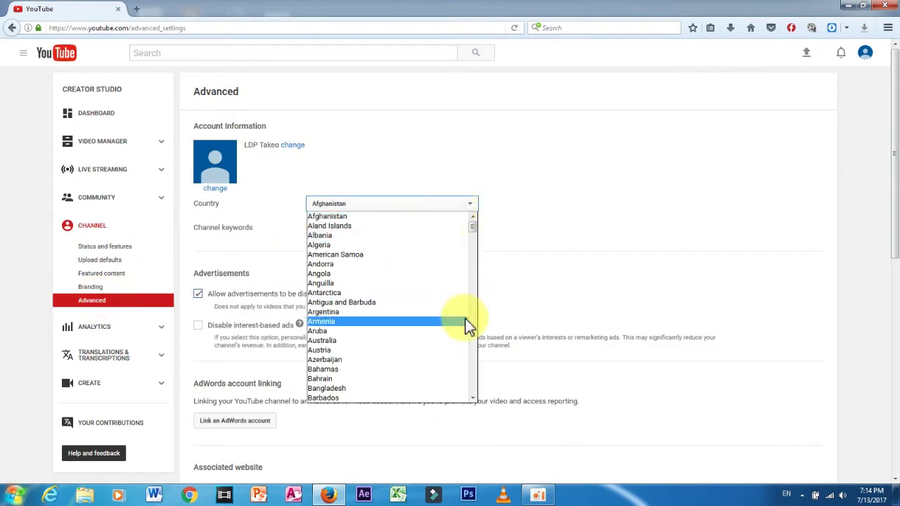
scroll(473, 397, "down", 4)
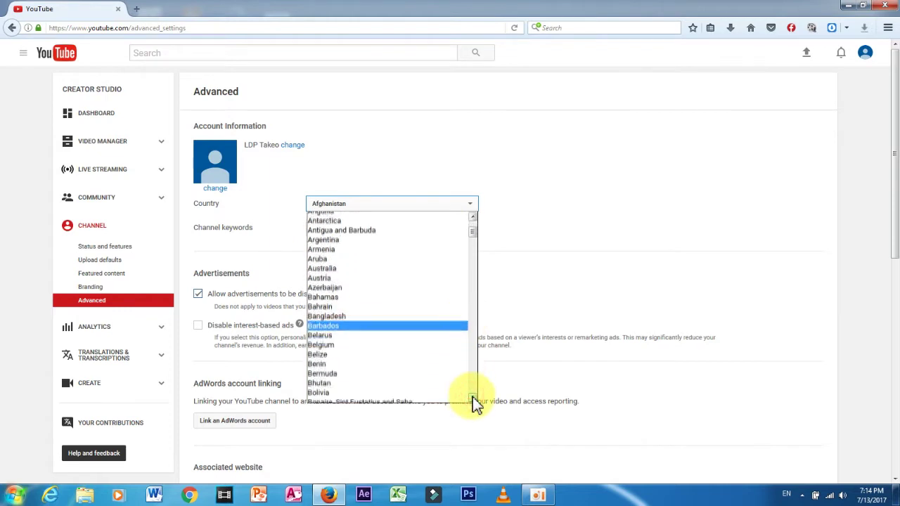
left_click(470, 219)
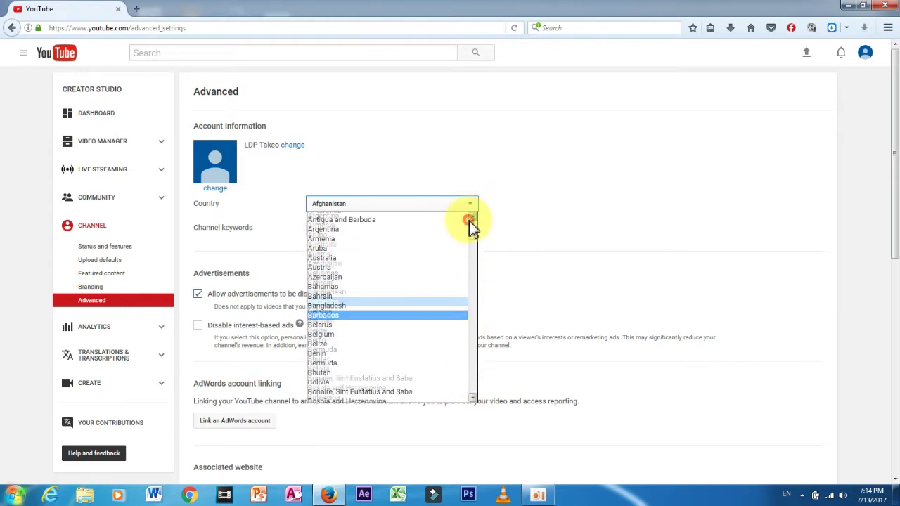
left_click(473, 398)
left_click(476, 401)
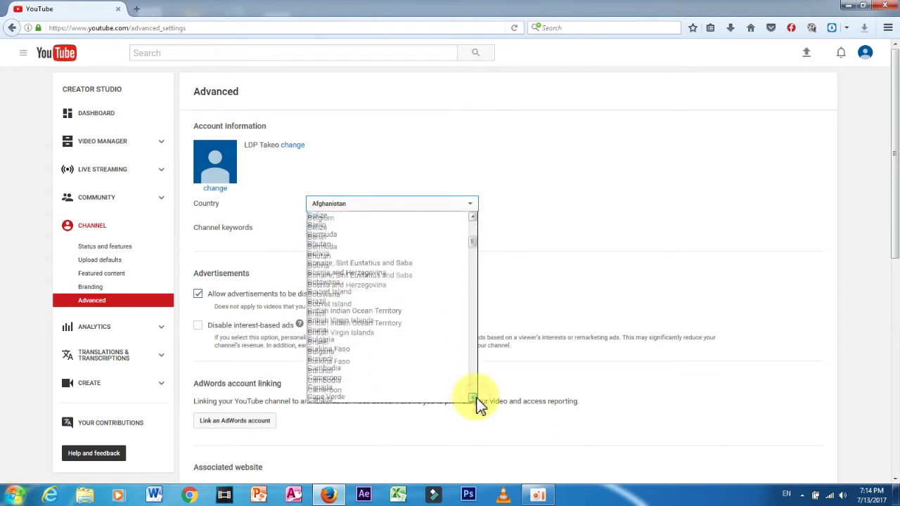
key("u")
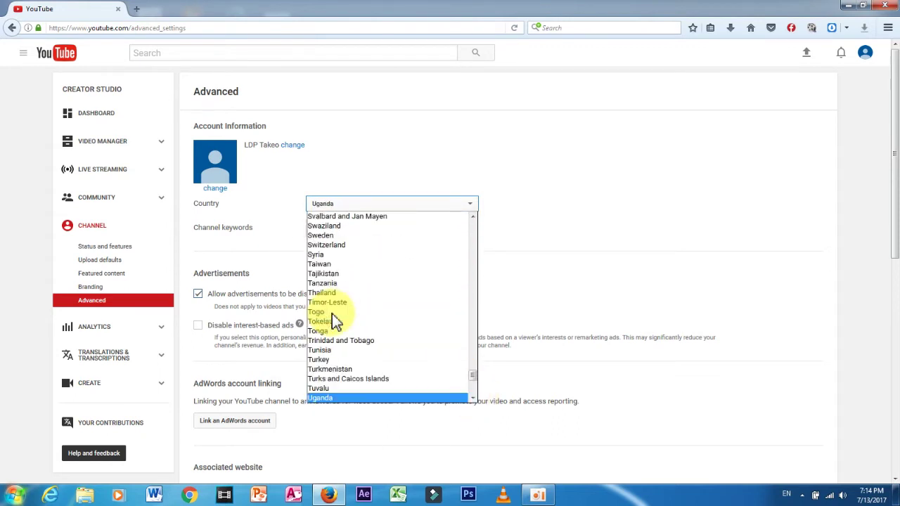
left_click(475, 399)
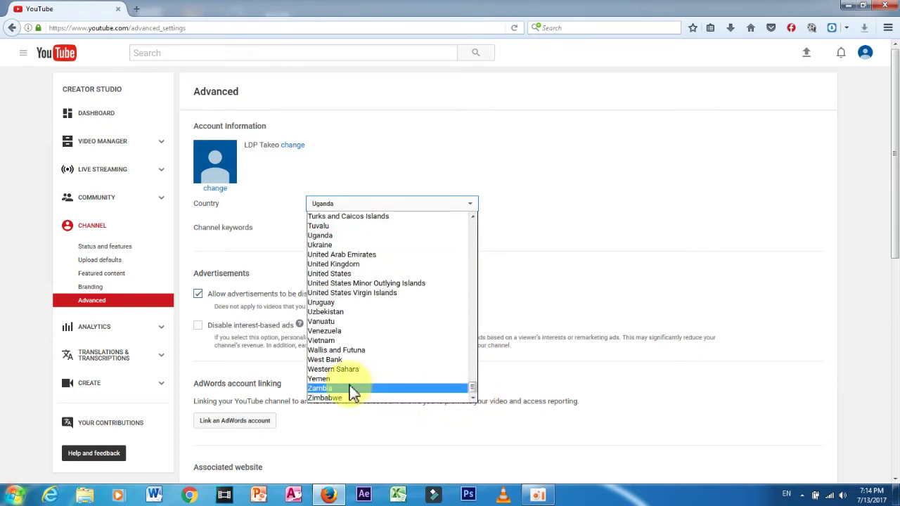
scroll(473, 218, "up", 1)
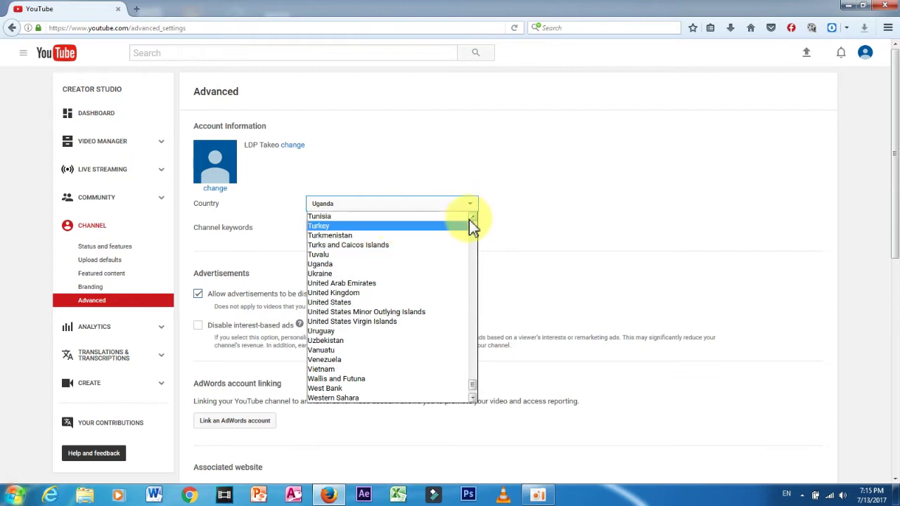
left_click(353, 303)
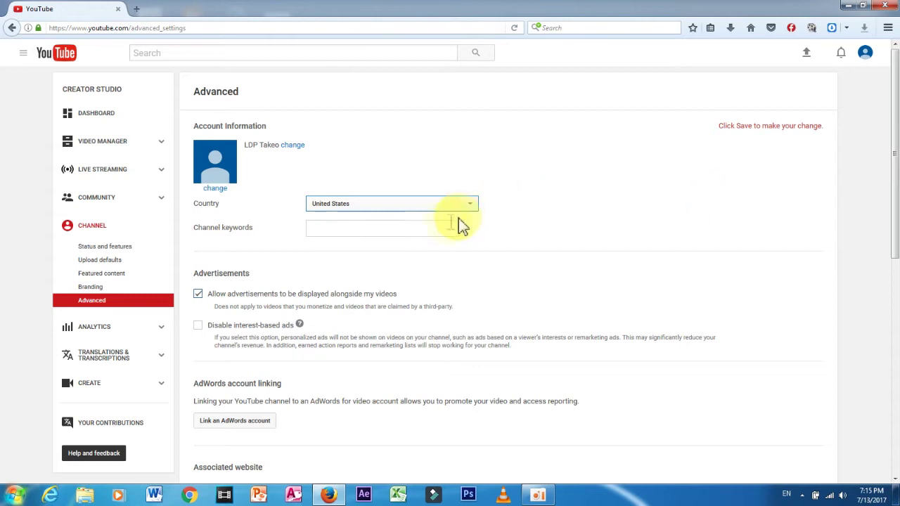
Enter the channel keywords 'Knowledge, political, Ldp,' fixing typos along the way.
left_click(421, 225)
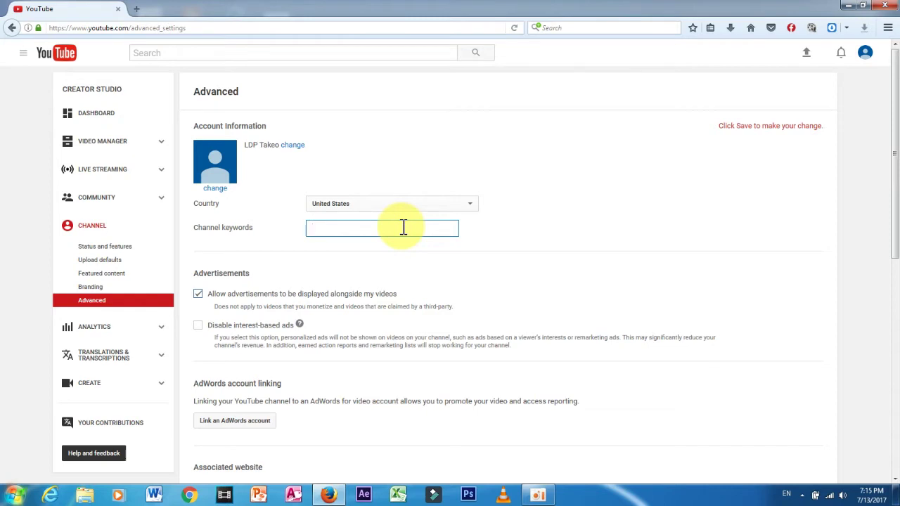
type("Knowledge, poc")
key("BackSpace")
type("lic")
type("tic")
type("i")
type("al,")
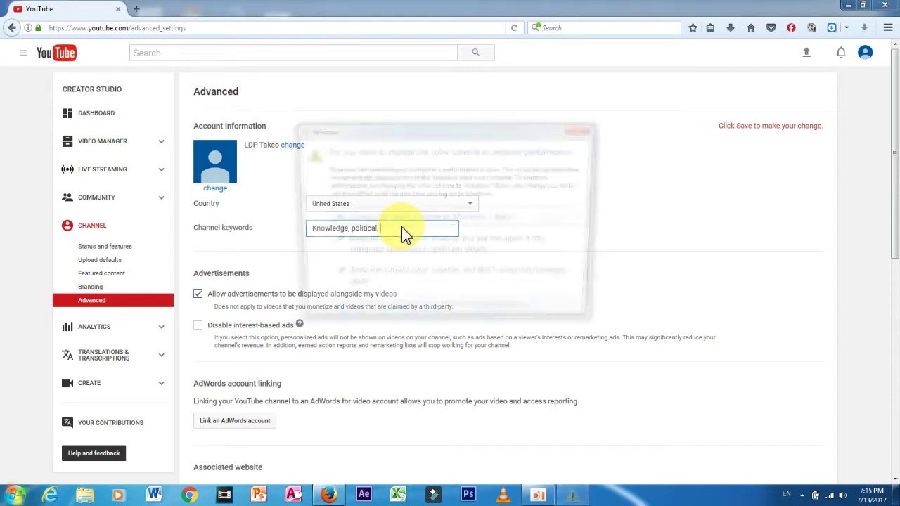
left_click(585, 129)
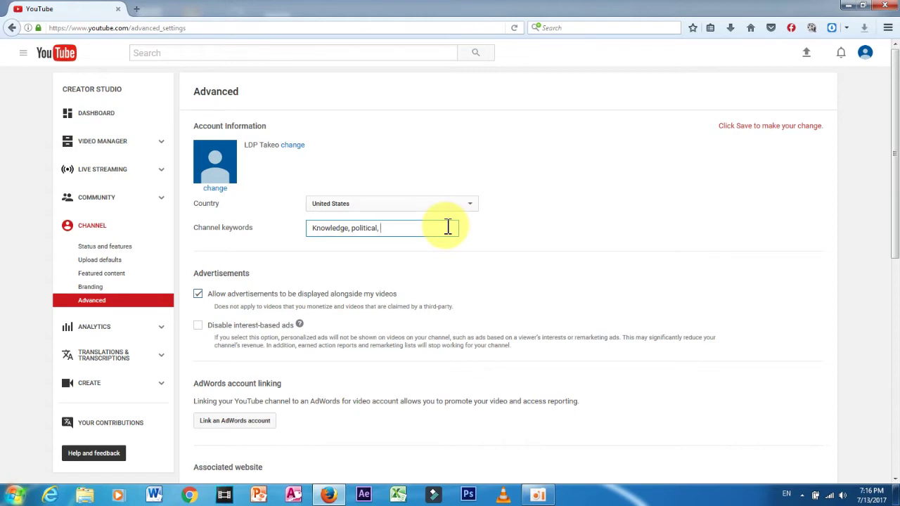
type("Ldp")
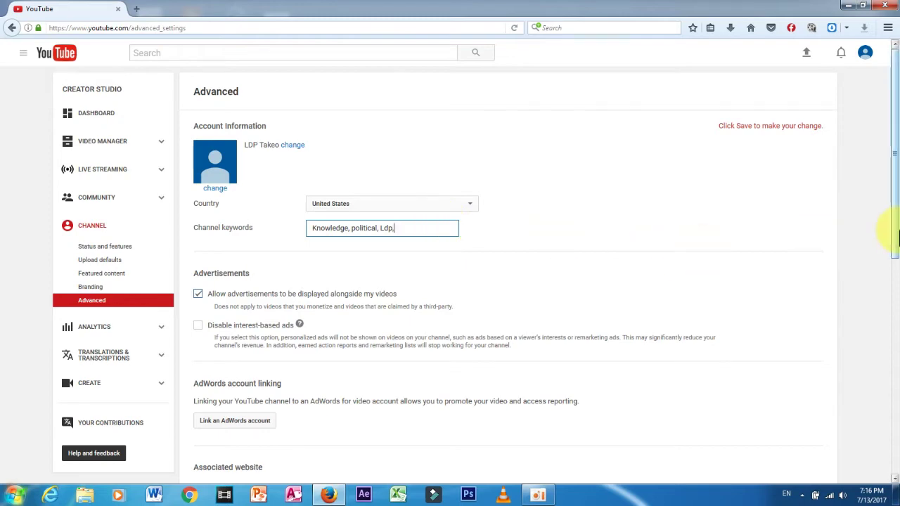
Save the Advanced settings with country United States and keywords Knowledge, political, Ldp, then verify them.
scroll(895, 281, "down", 3)
scroll(894, 296, "down", 1)
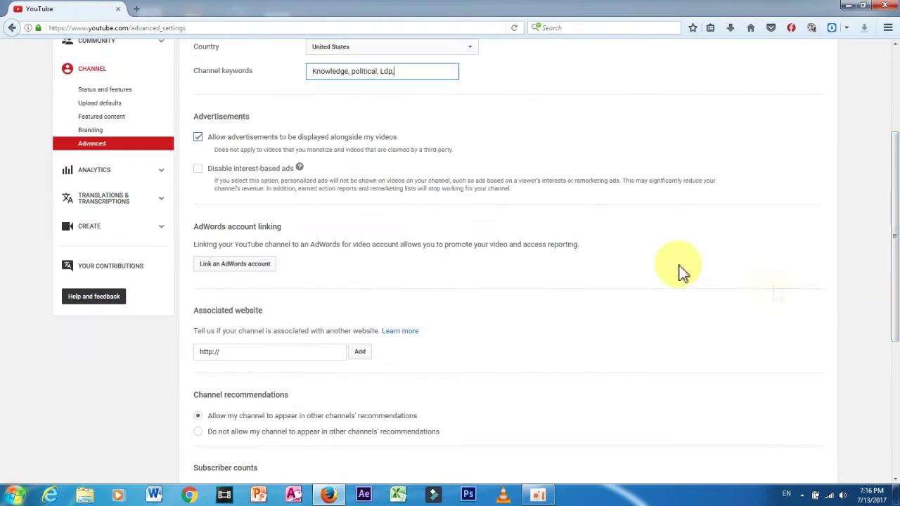
scroll(895, 267, "down", 3)
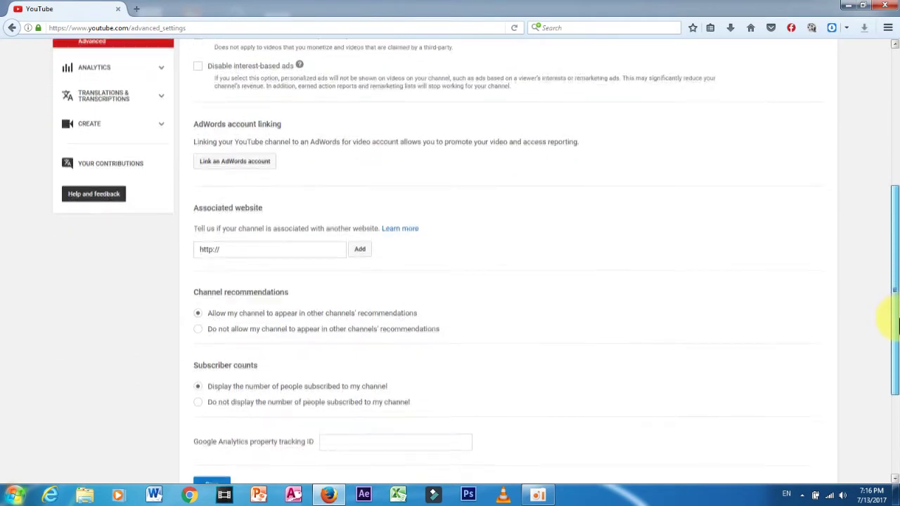
left_click(248, 237)
left_click_drag(893, 252, 885, 298)
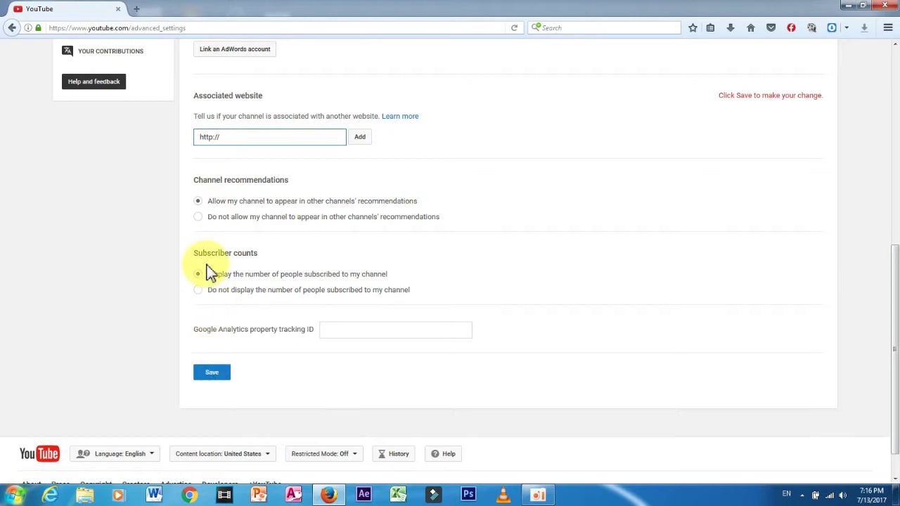
left_click(214, 374)
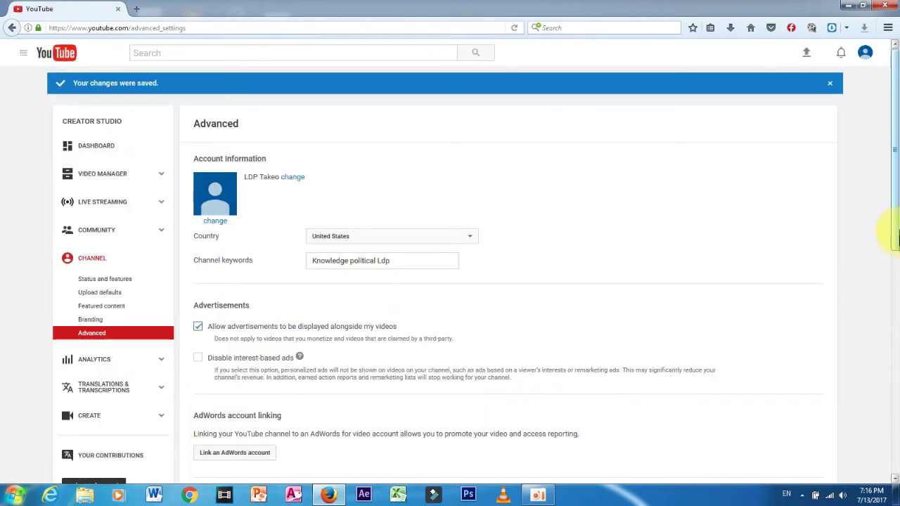
scroll(893, 140, "down", 1)
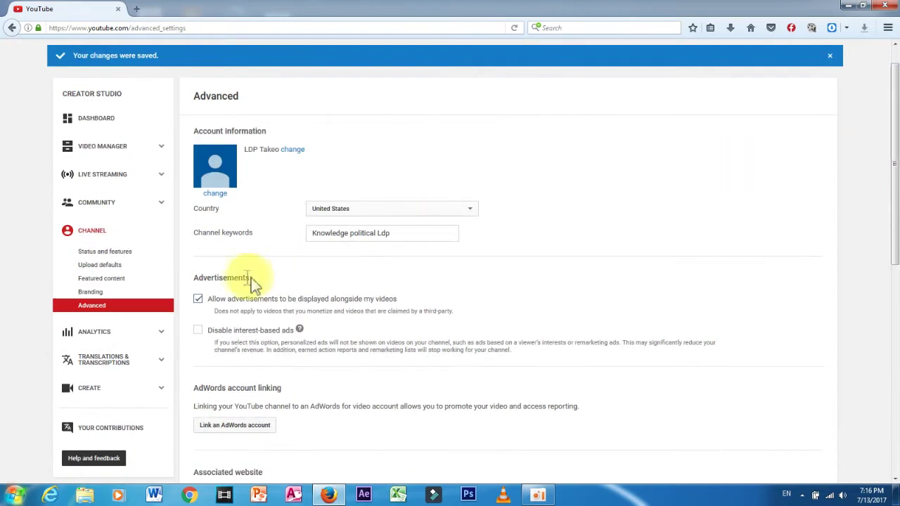
left_click(353, 235)
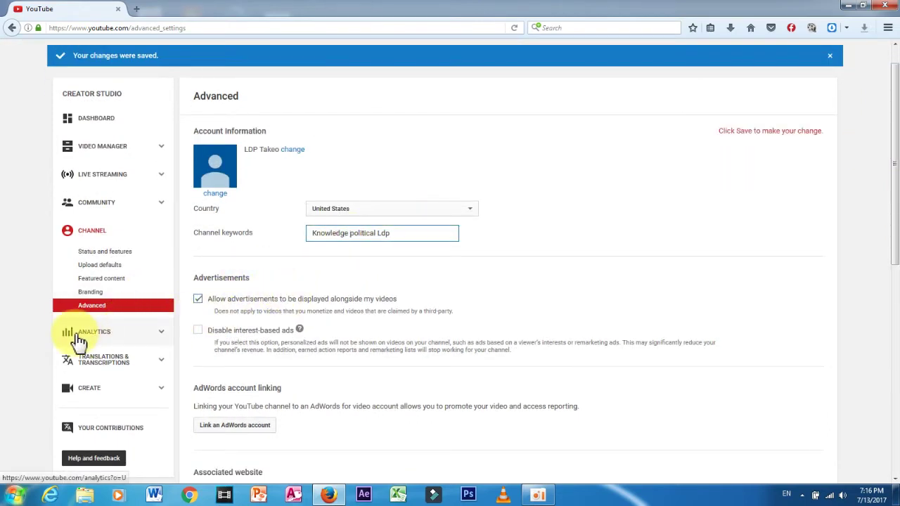
Go to Status and features and enable Monetization to show its four application steps.
left_click(104, 252)
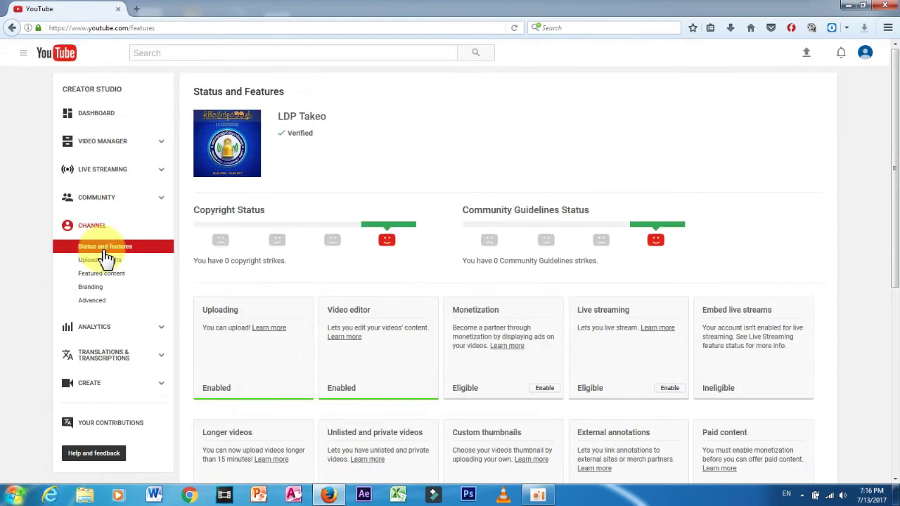
left_click_drag(895, 169, 897, 246)
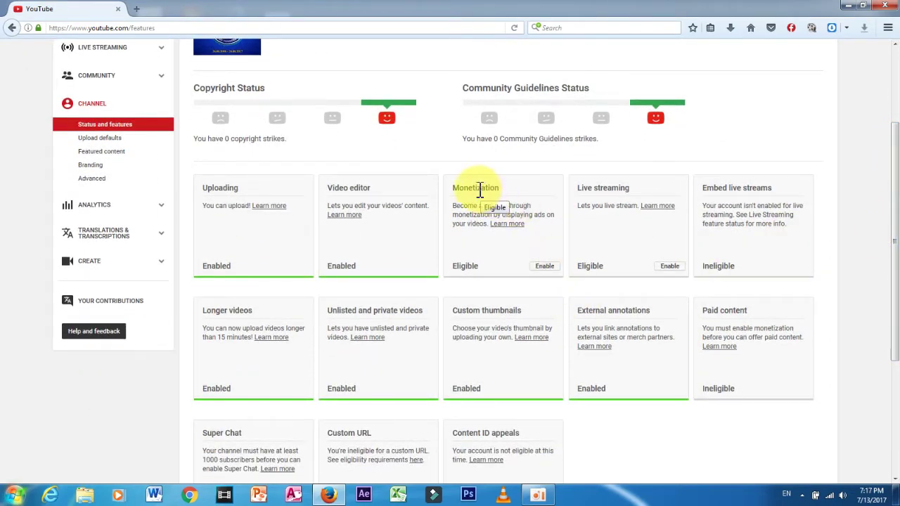
left_click(548, 259)
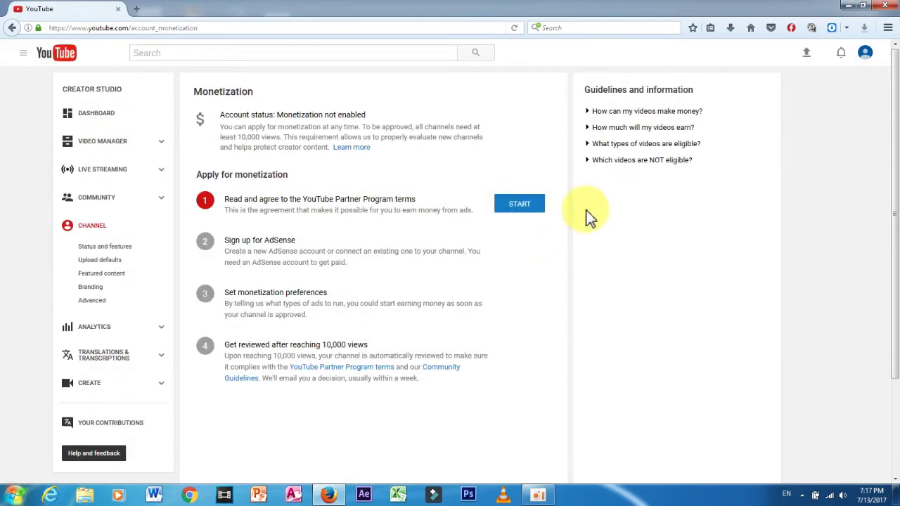
scroll(738, 225, "down", 1)
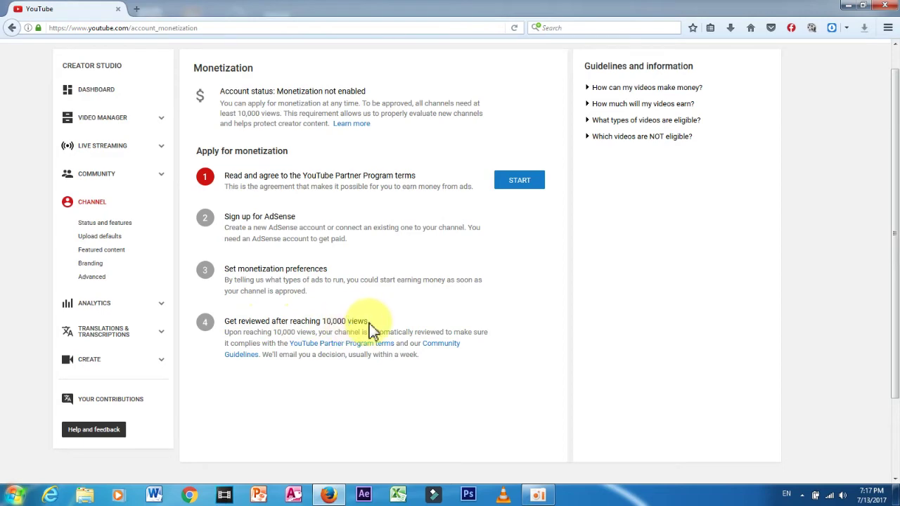
left_click_drag(890, 251, 898, 294)
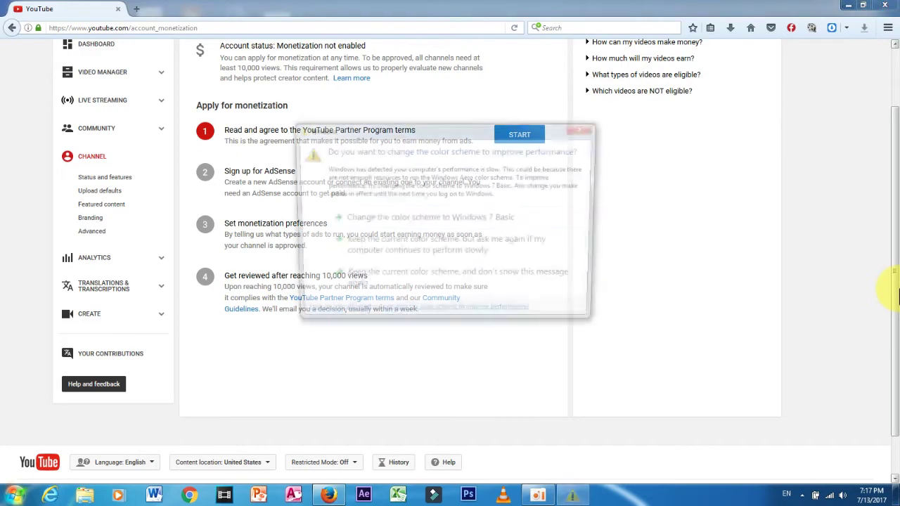
Dismiss the Windows colour-scheme prompt and scroll through the Monetization page.
left_click(585, 130)
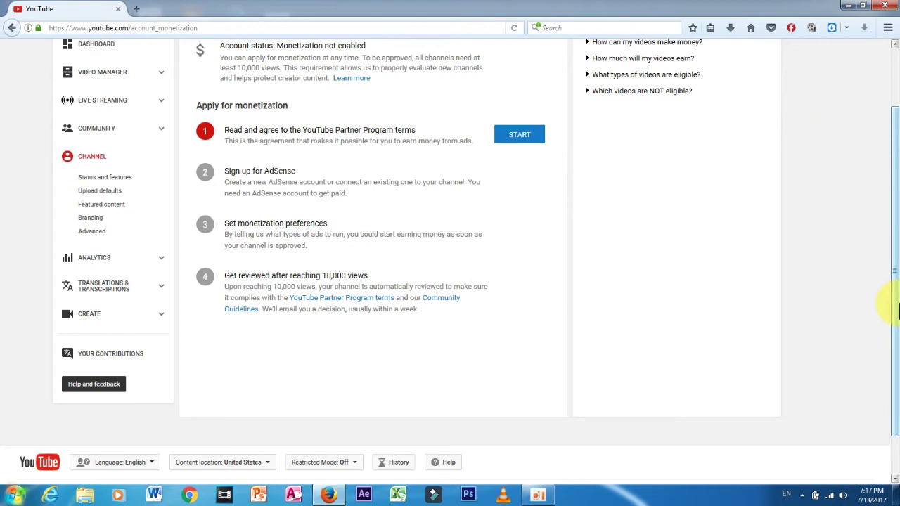
left_click_drag(899, 309, 898, 275)
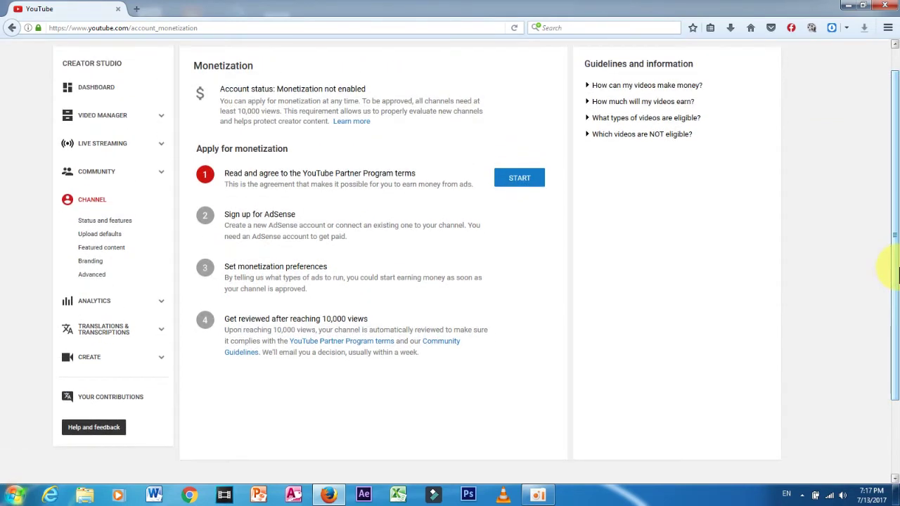
left_click(898, 269)
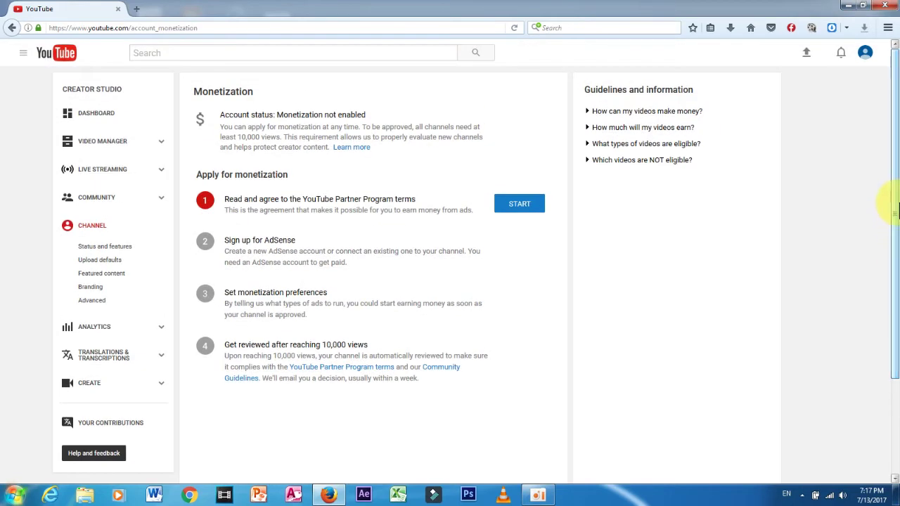
left_click_drag(895, 204, 896, 231)
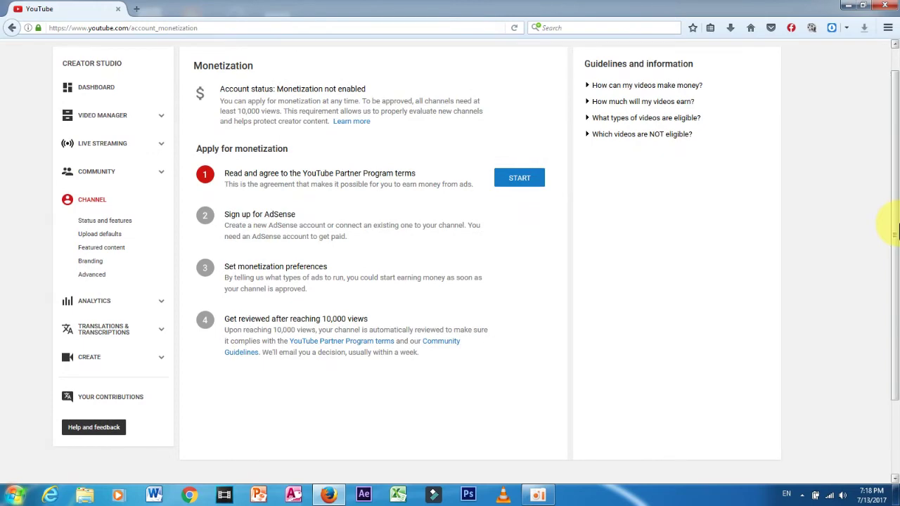
left_click_drag(894, 232, 895, 172)
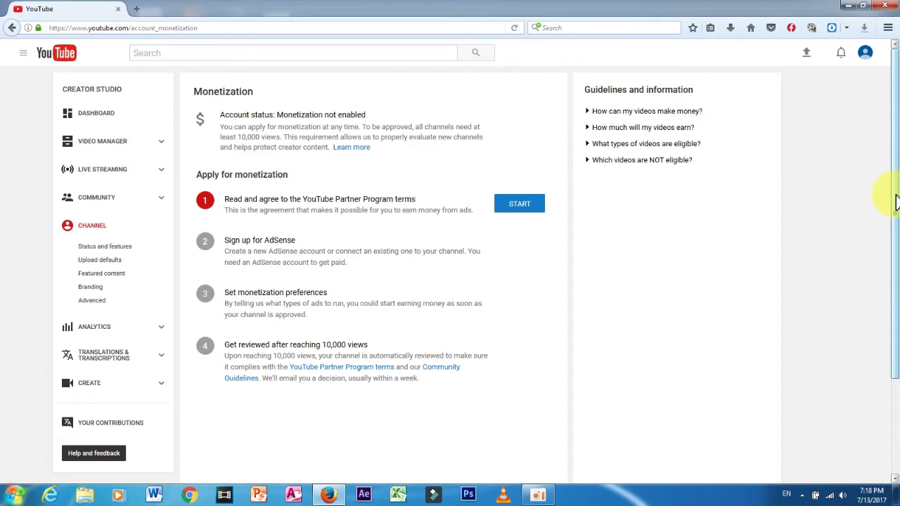
mouse_move(895, 196)
left_mouse_down()
mouse_move(895, 242)
mouse_move(895, 196)
left_mouse_up()
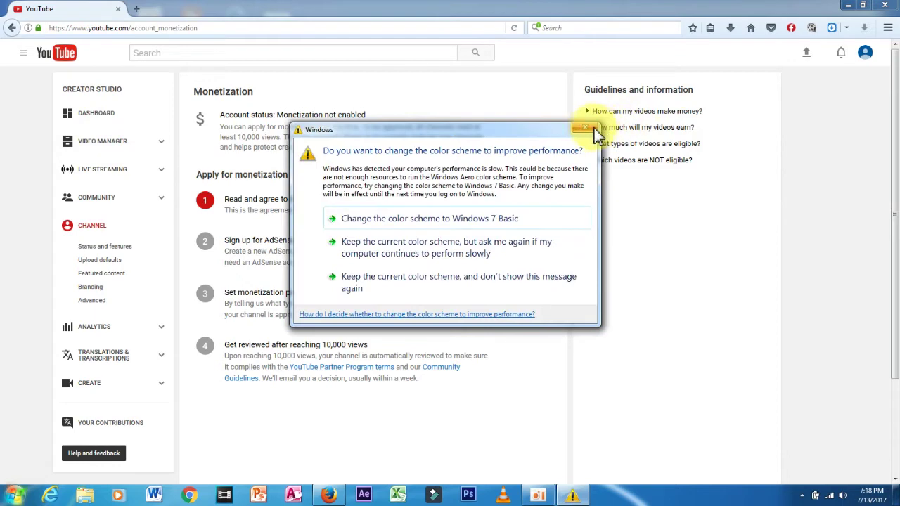
Return via the Dashboard and Status and features to the channel's Advanced settings.
left_click(593, 130)
left_click(106, 118)
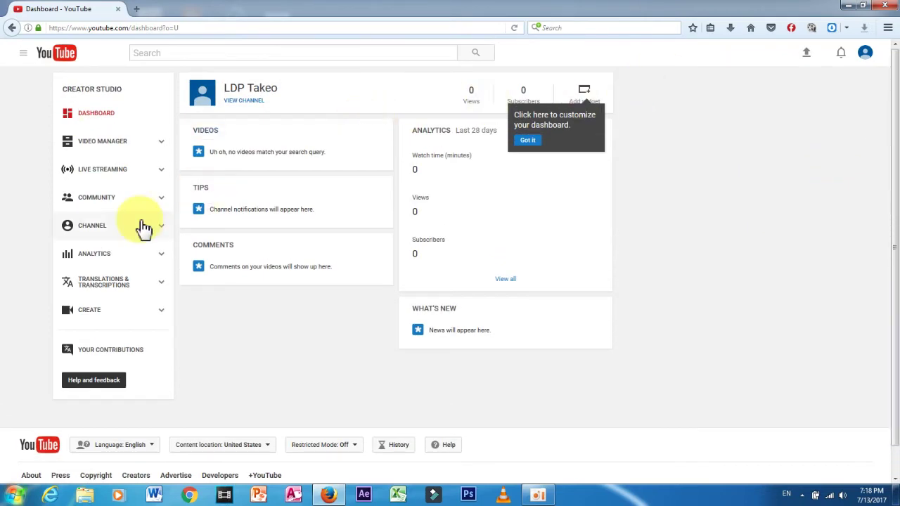
left_click(100, 235)
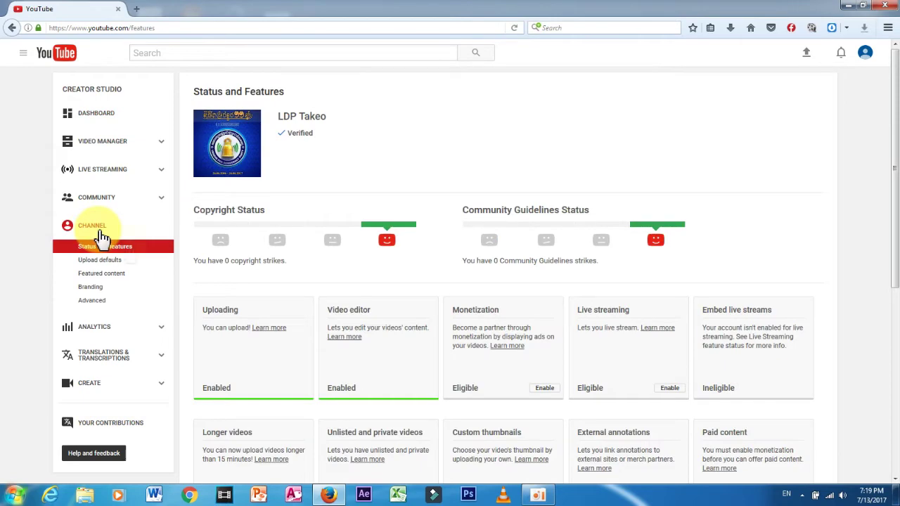
scroll(896, 199, "down", 1)
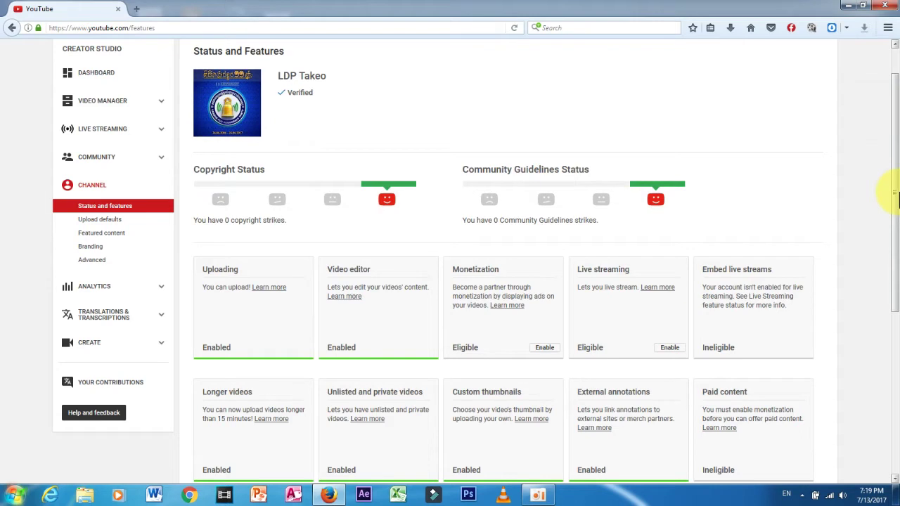
left_click(90, 262)
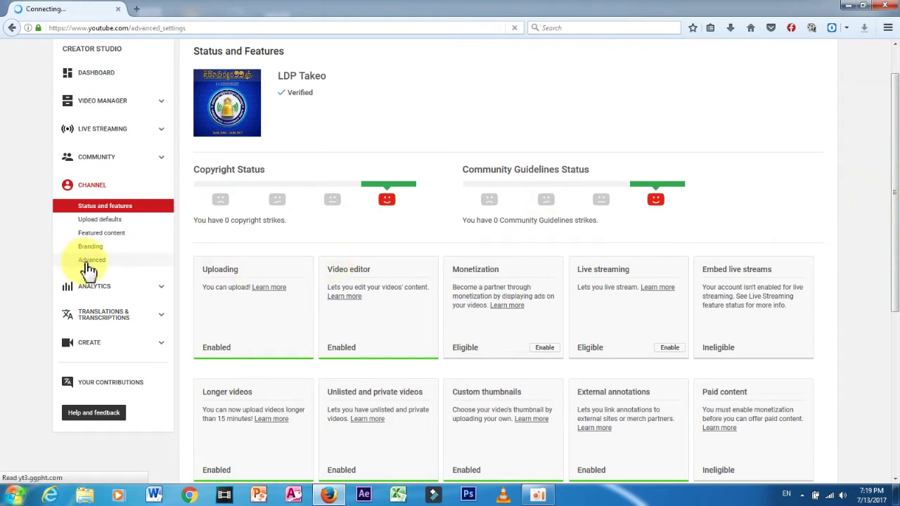
In a new Chrome window, go to google.com/adsense and start signing in.
left_click(199, 496)
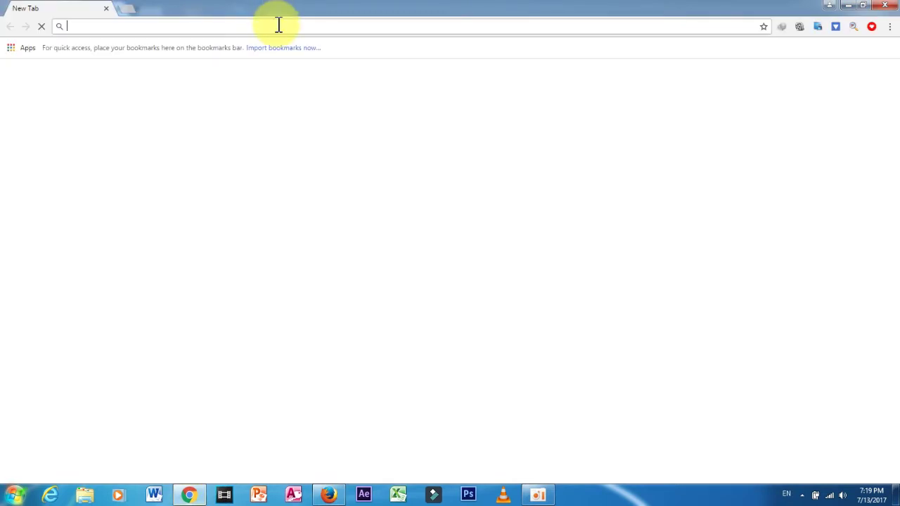
type("g")
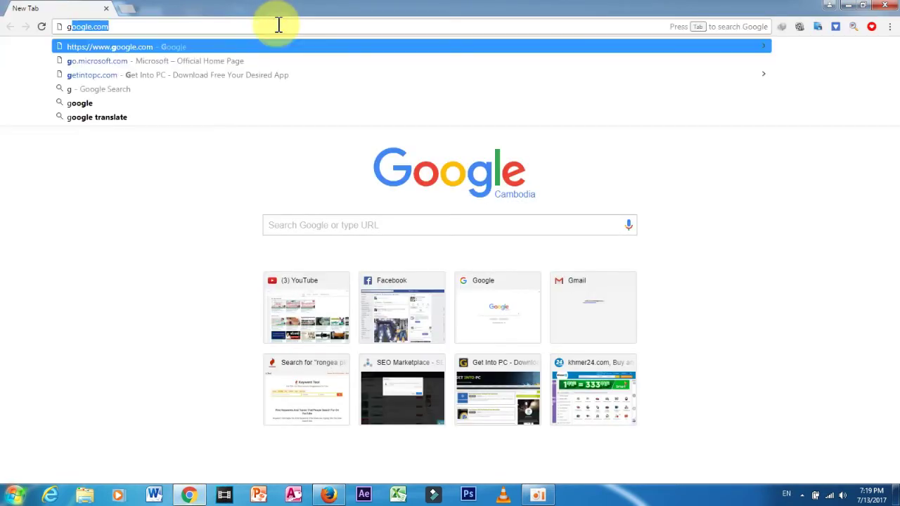
type("oogle.com")
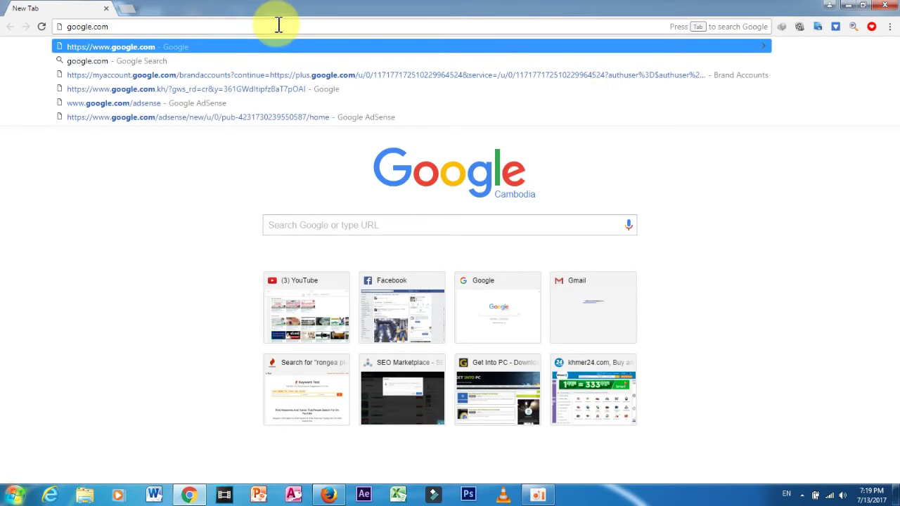
type("/")
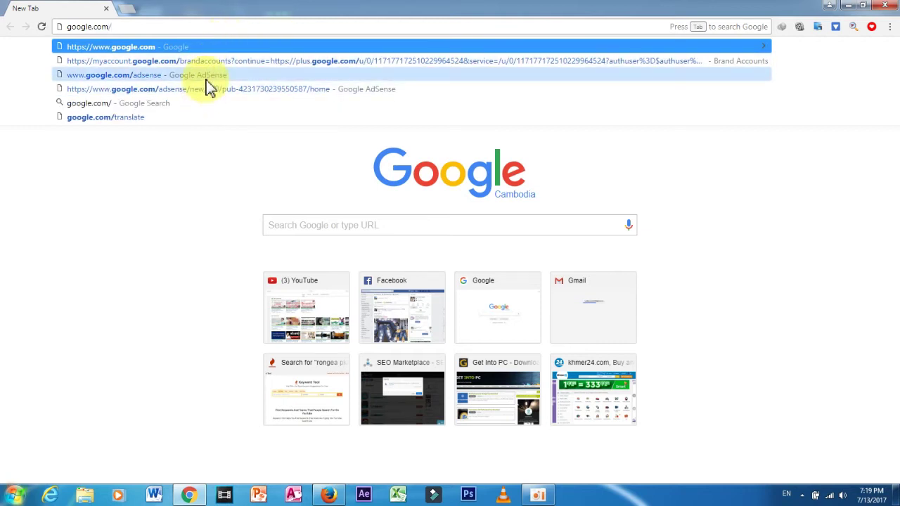
left_click(209, 76)
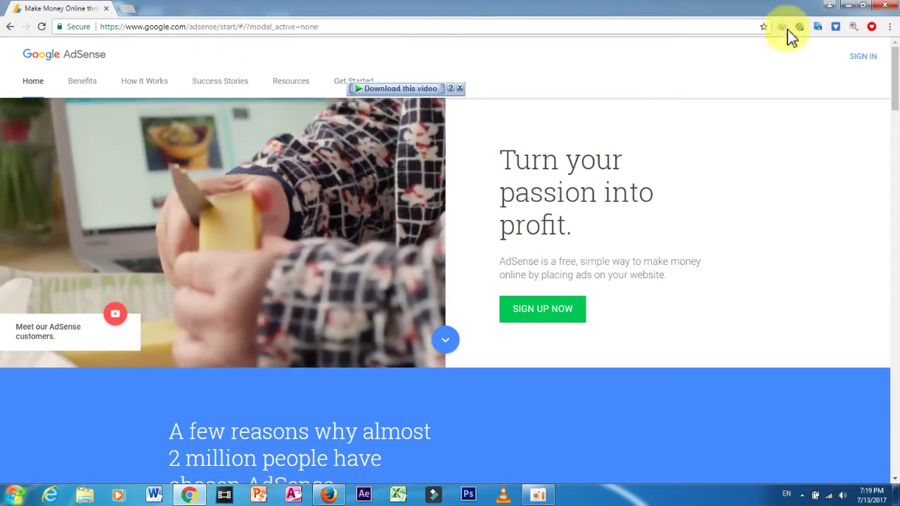
left_click(875, 60)
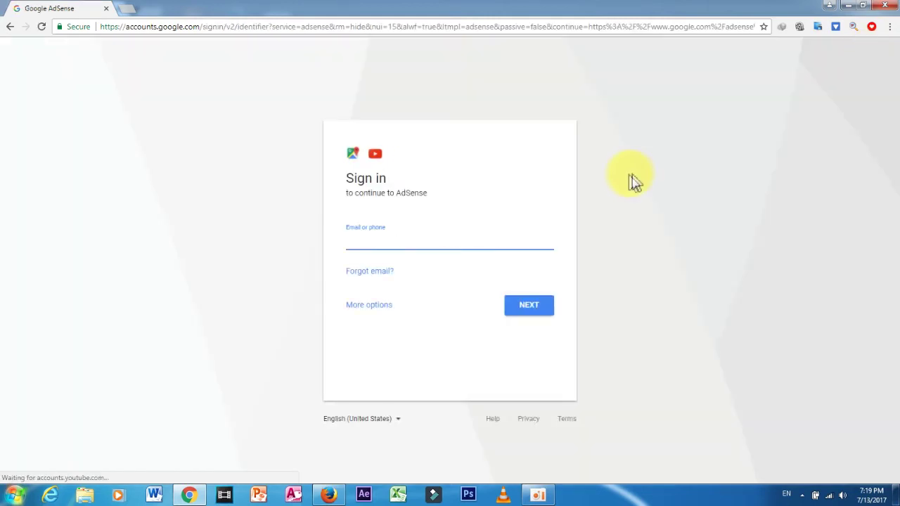
Sign in to AdSense with the account's e-mail address and pasted password.
key("ctrl+v")
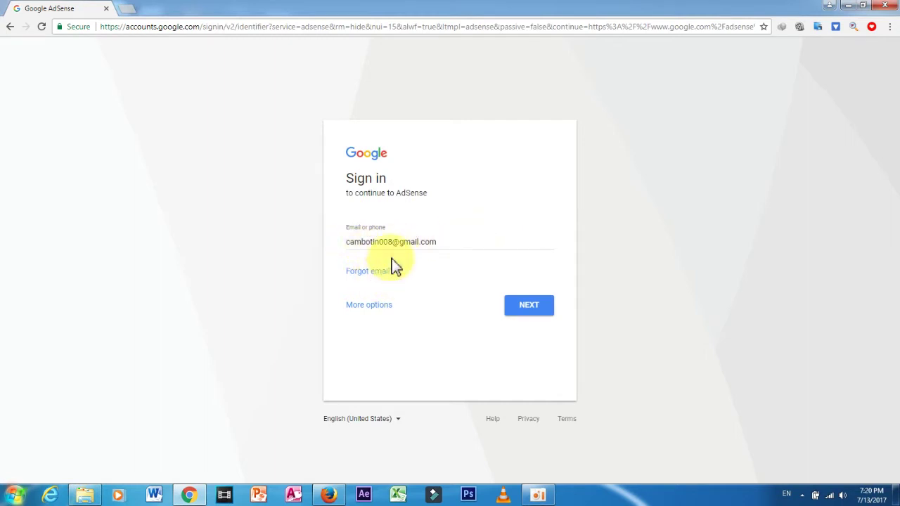
left_click(535, 308)
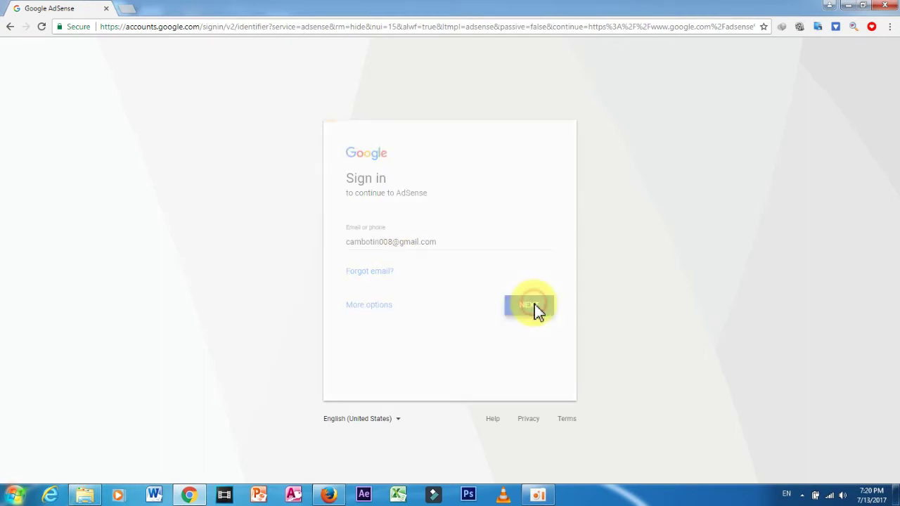
right_click(408, 258)
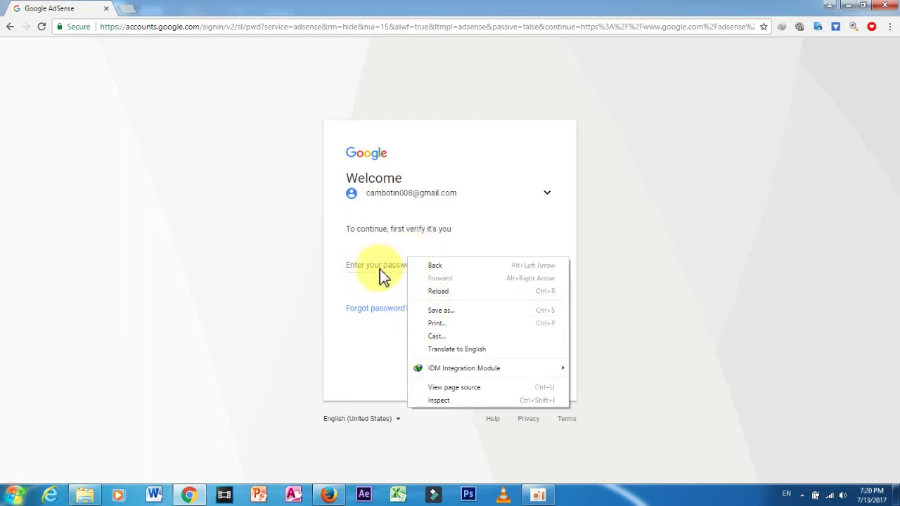
left_click(380, 269)
right_click(379, 269)
left_click(405, 336)
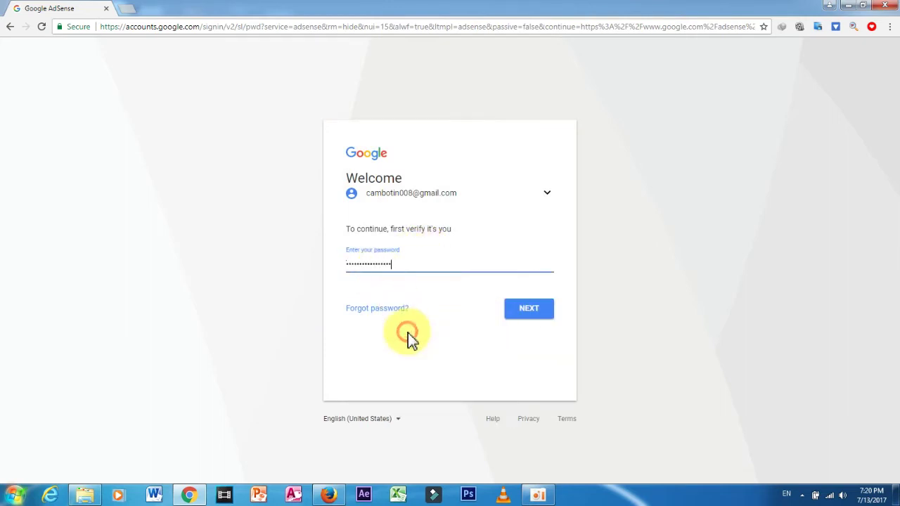
left_click(527, 309)
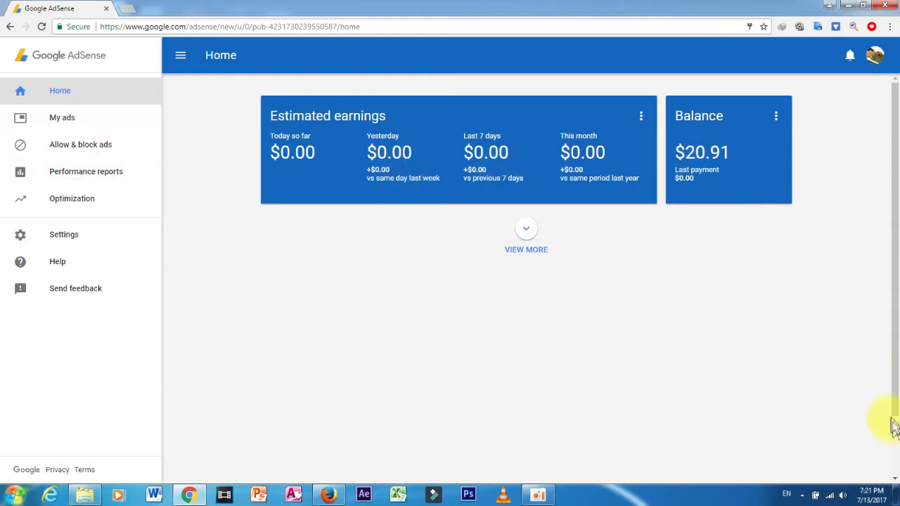
Show more cards on AdSense Home, then open the last-7-days Default performance report.
scroll(897, 443, "down", 1)
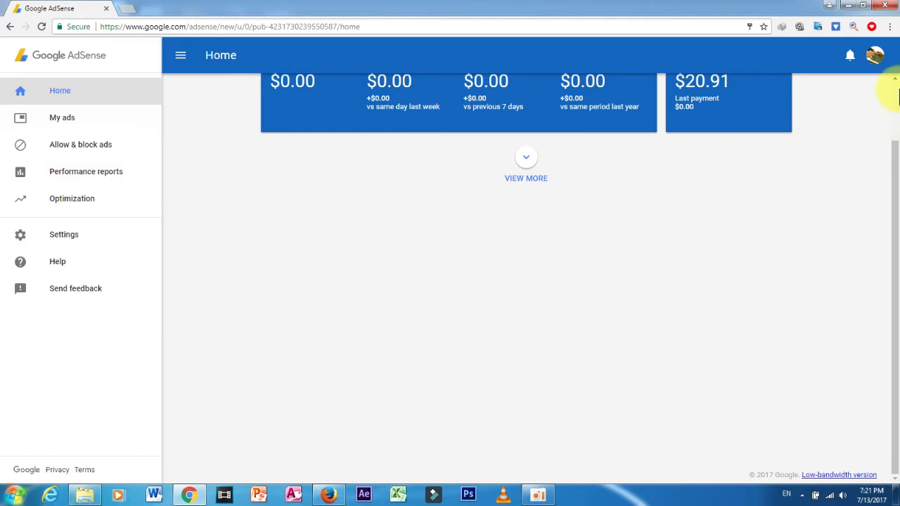
left_click(898, 95)
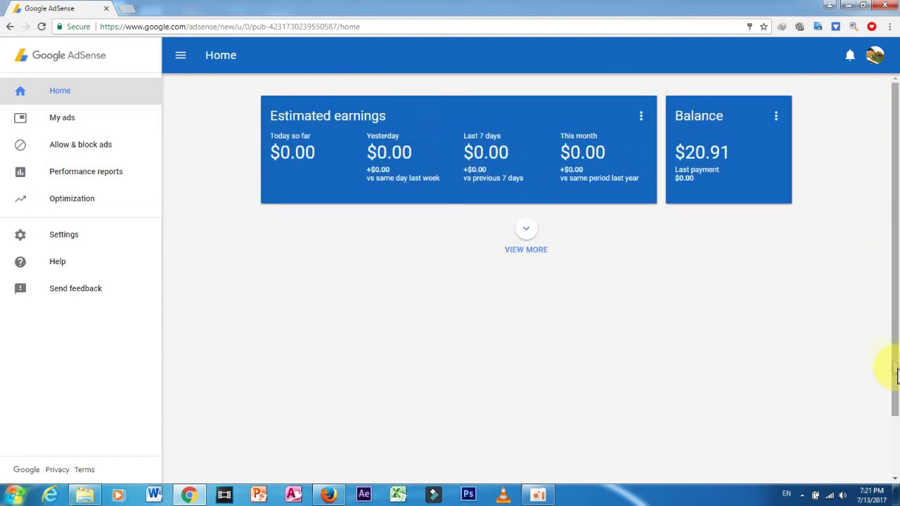
left_click(893, 461)
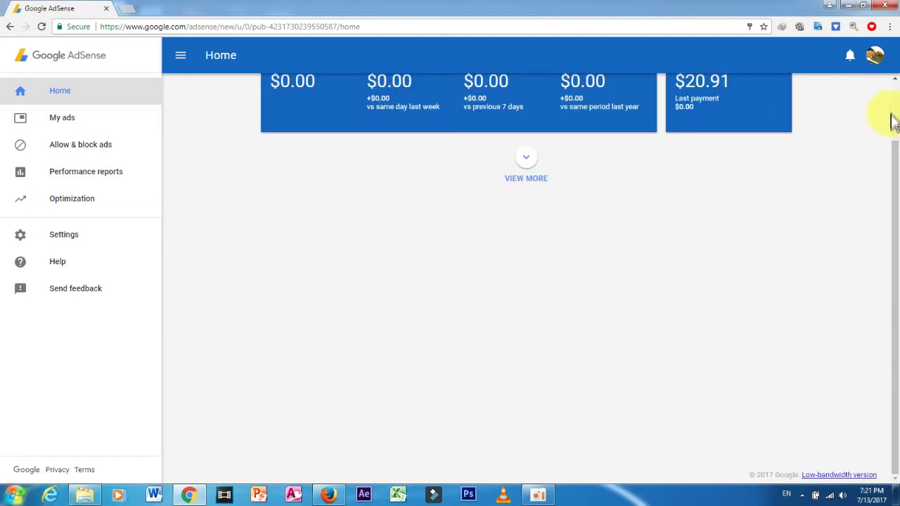
left_click(892, 104)
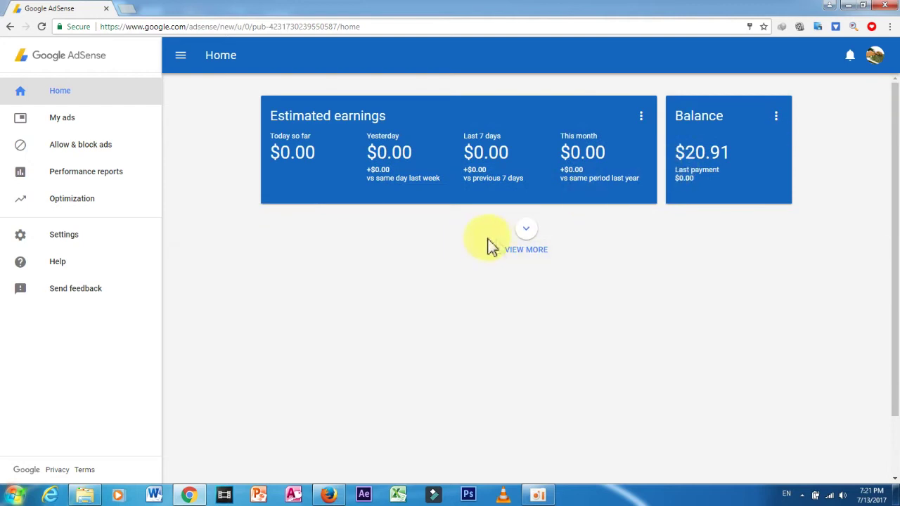
left_click(530, 234)
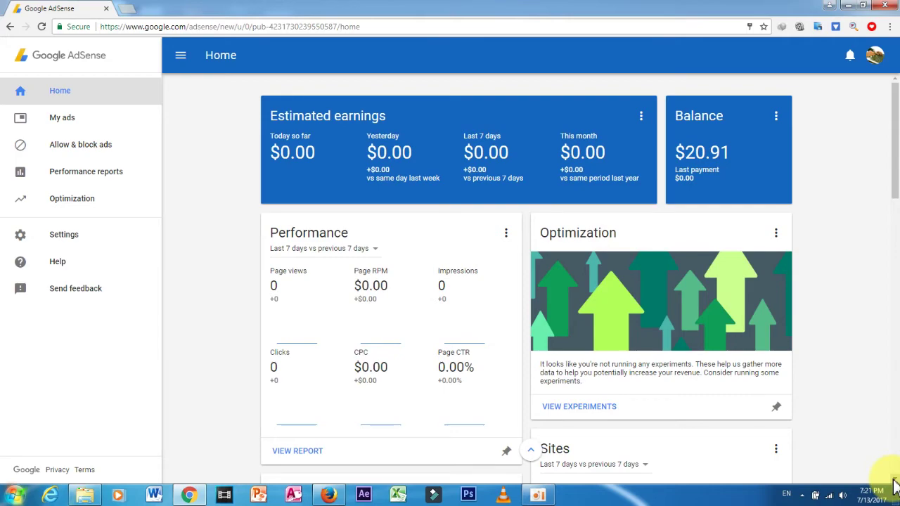
scroll(895, 485, "down", 1)
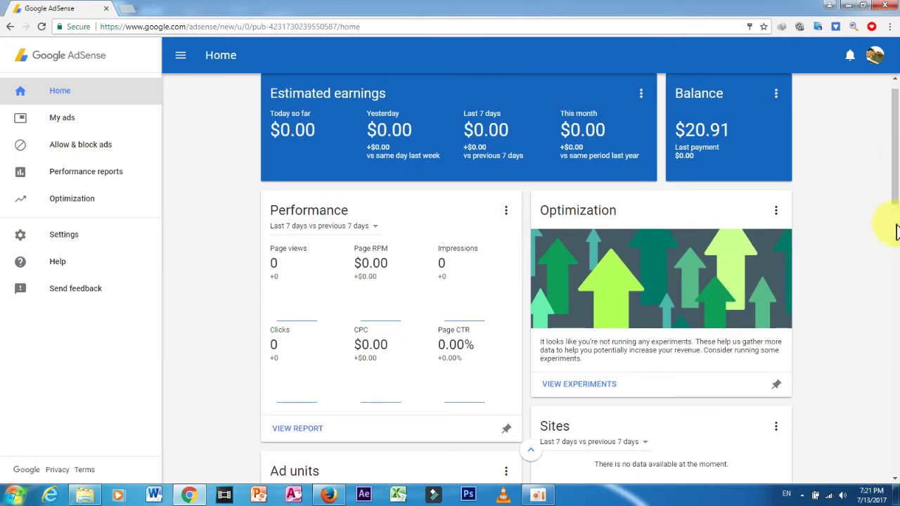
left_click(897, 232)
left_click(897, 147)
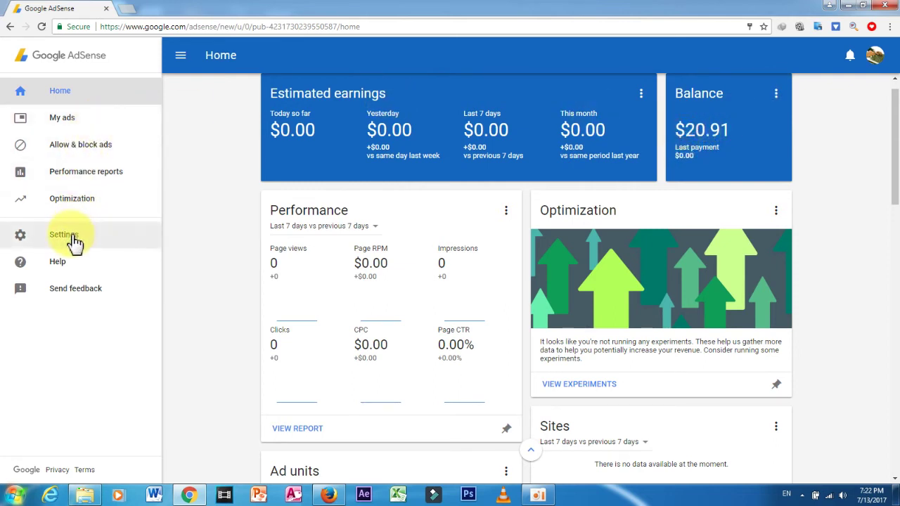
left_click(92, 180)
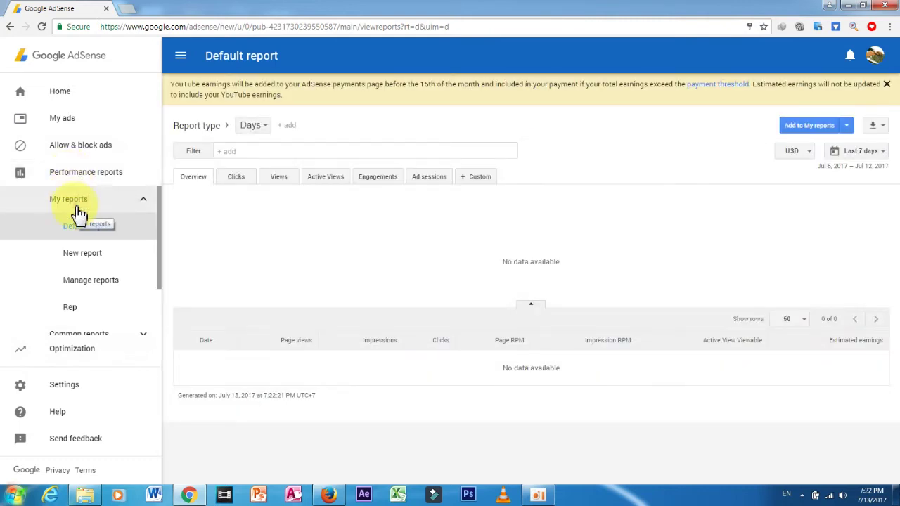
Visit Home, Account information and My Sites, then open the AdSense Payments page.
left_click(79, 211)
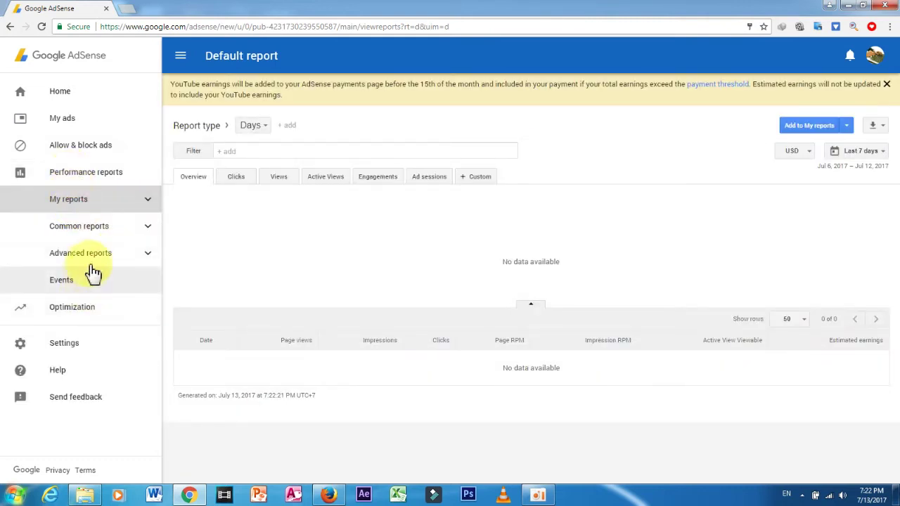
left_click(65, 92)
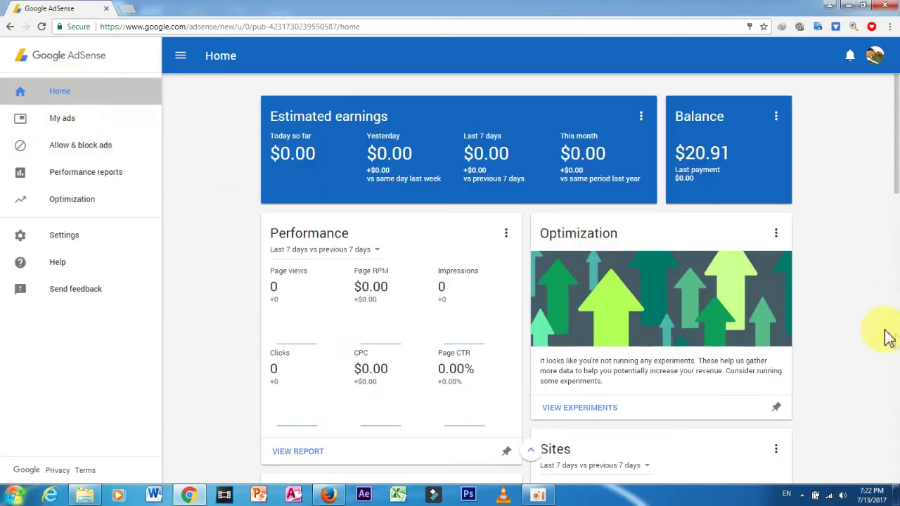
left_click(55, 241)
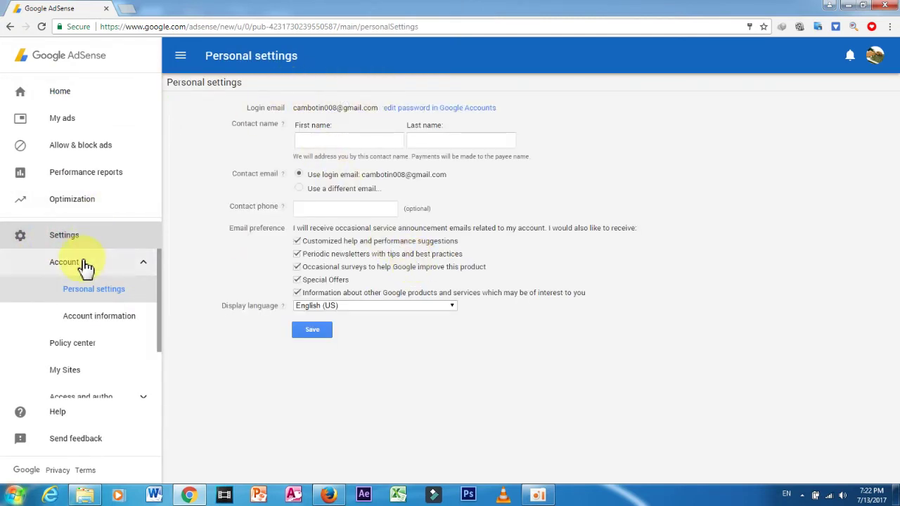
left_click(102, 320)
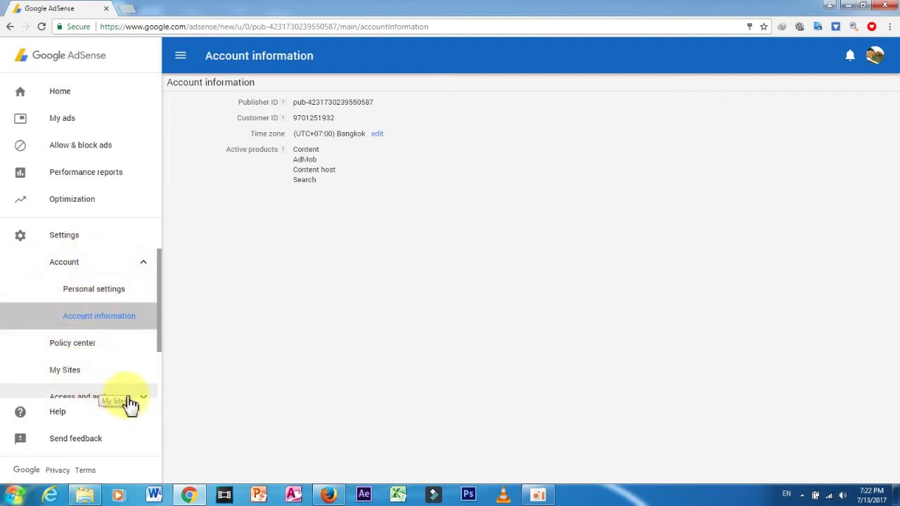
left_click(154, 378)
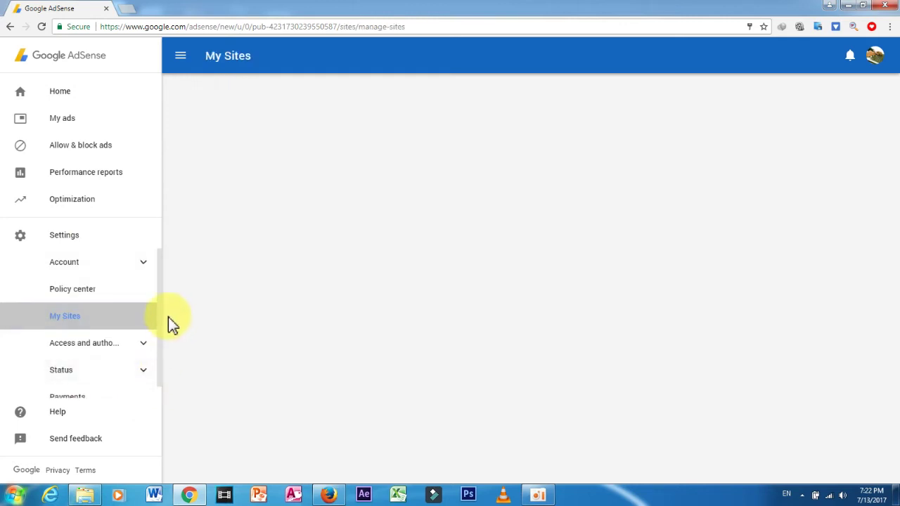
left_click_drag(160, 316, 157, 353)
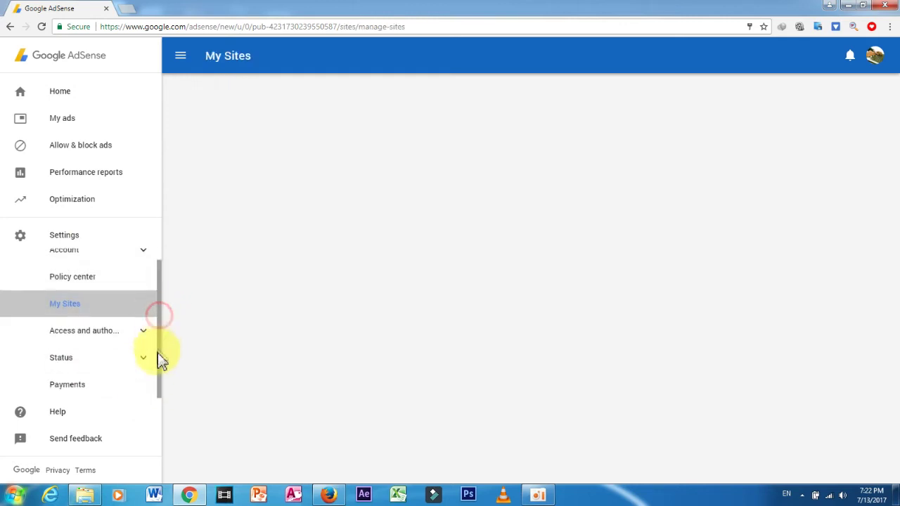
left_click(82, 392)
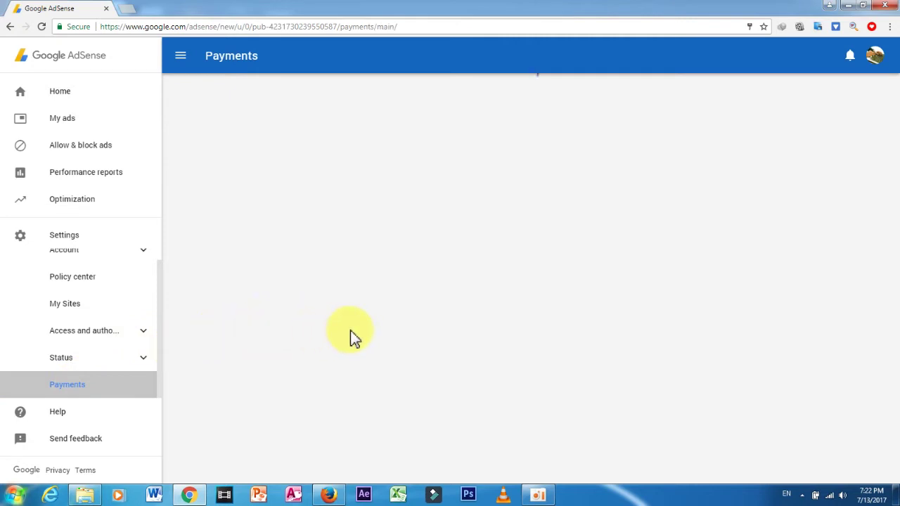
left_click(116, 386)
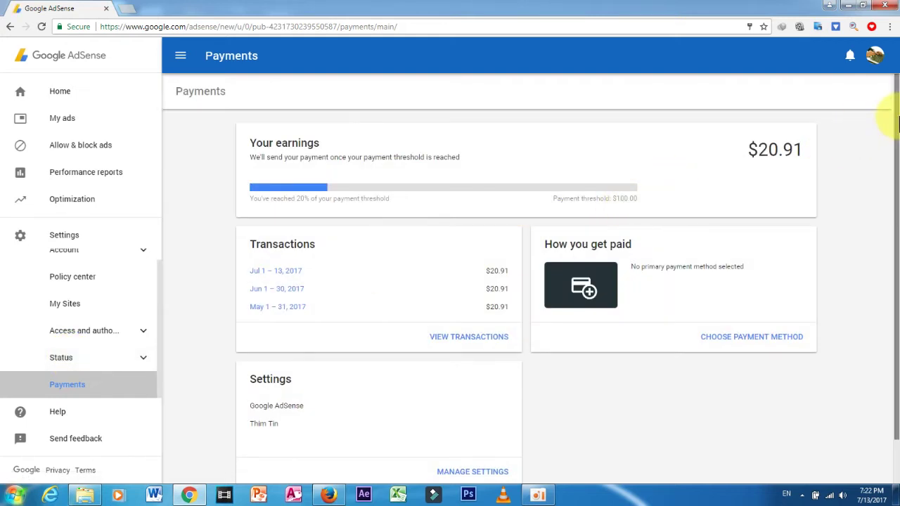
mouse_move(897, 102)
left_mouse_down()
mouse_move(897, 111)
mouse_move(897, 102)
left_mouse_up()
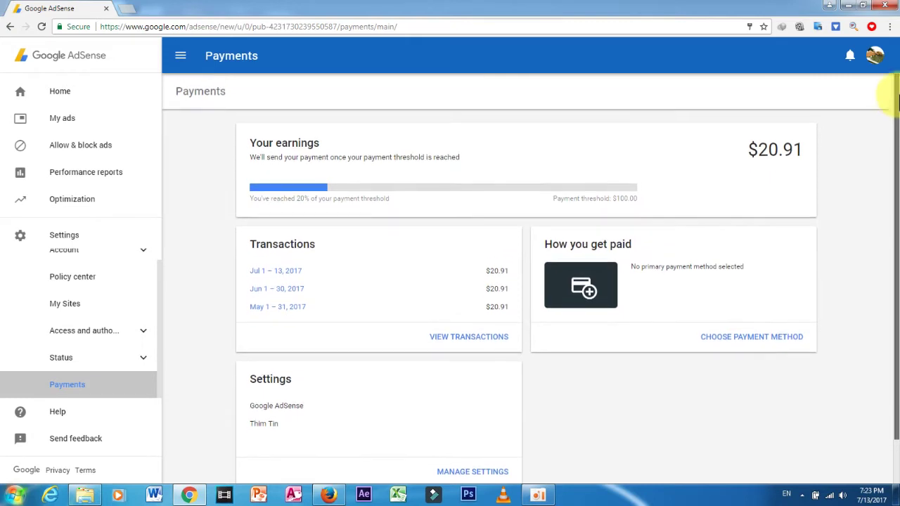
left_click_drag(555, 199, 682, 202)
left_click(683, 202)
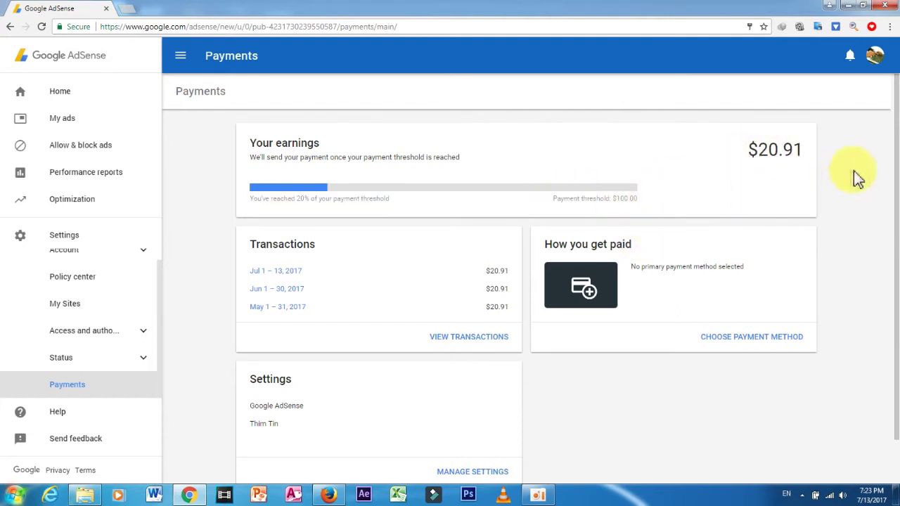
scroll(884, 190, "down", 2)
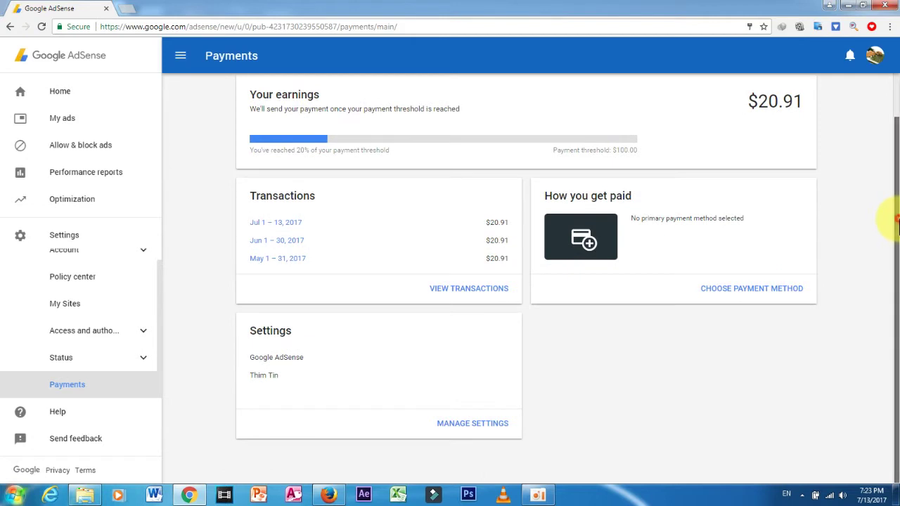
scroll(894, 225, "up", 2)
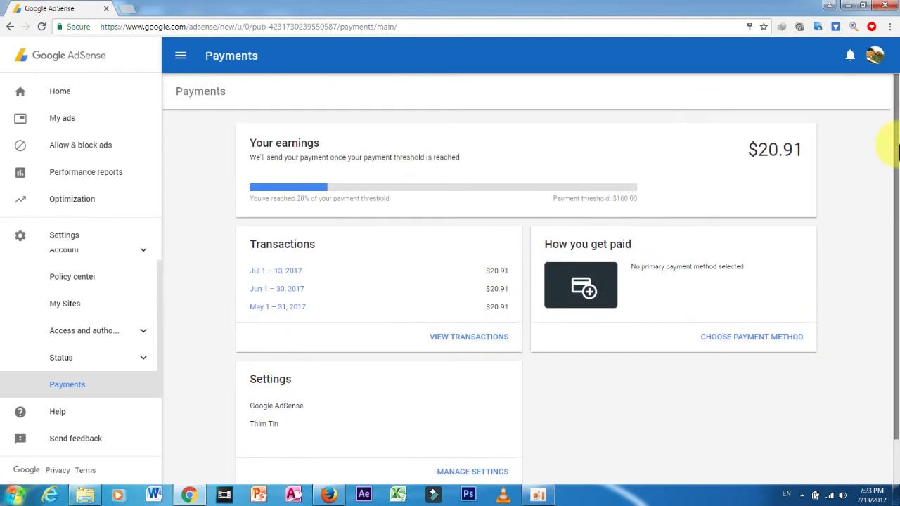
left_click(897, 183)
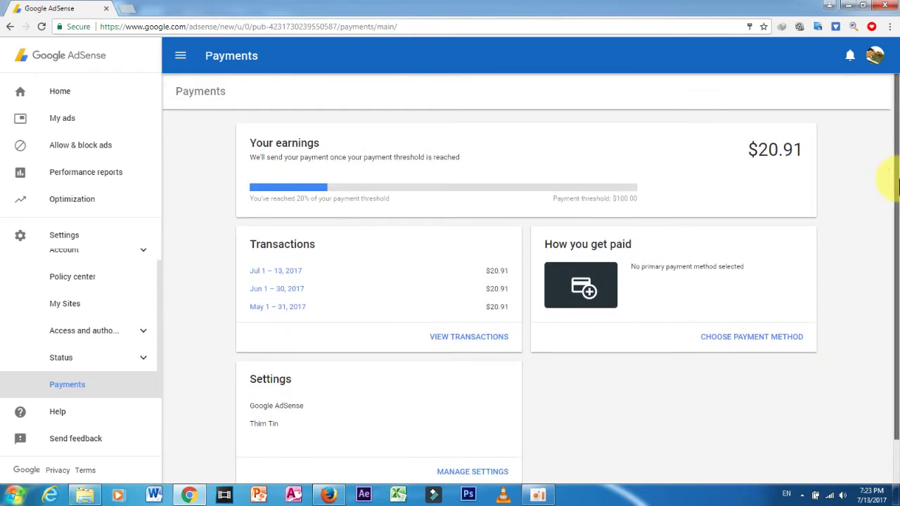
left_click_drag(898, 184, 898, 160)
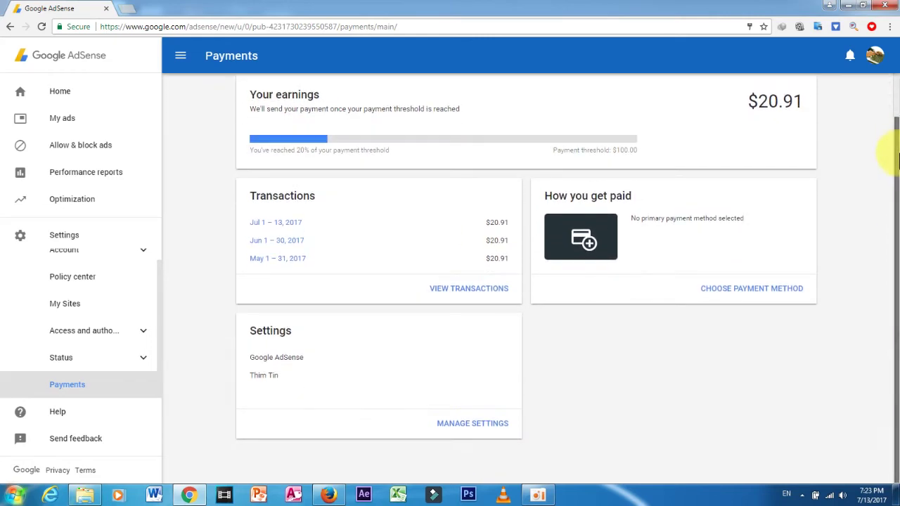
left_click_drag(896, 272, 898, 224)
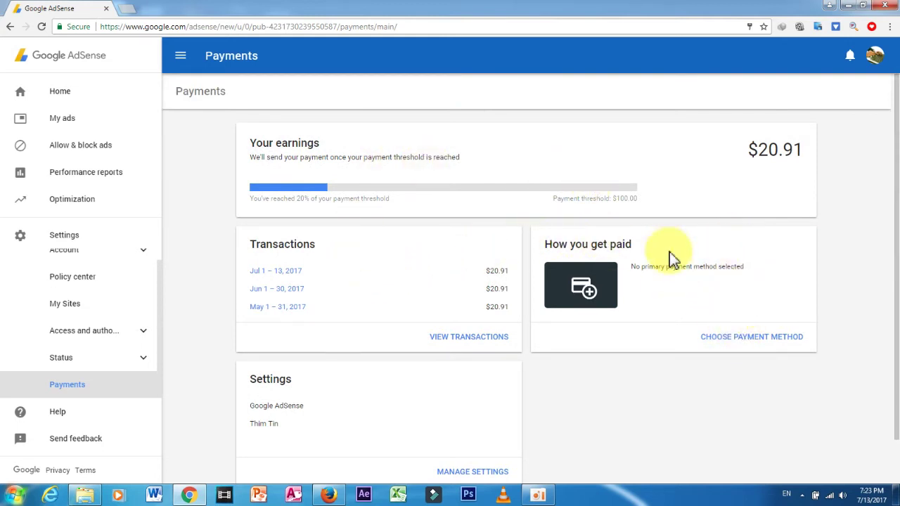
left_click_drag(893, 235, 893, 201)
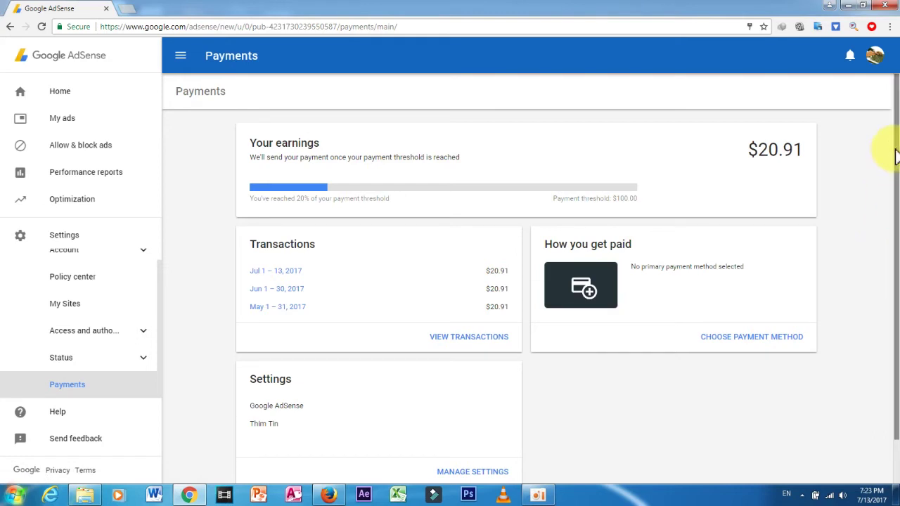
left_click_drag(897, 156, 893, 121)
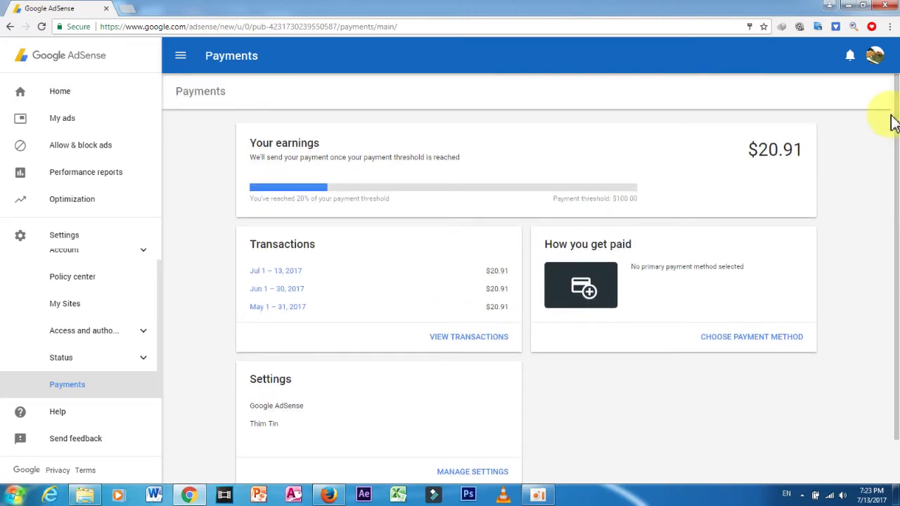
mouse_move(894, 140)
left_mouse_down()
mouse_move(897, 182)
mouse_move(897, 125)
left_mouse_up()
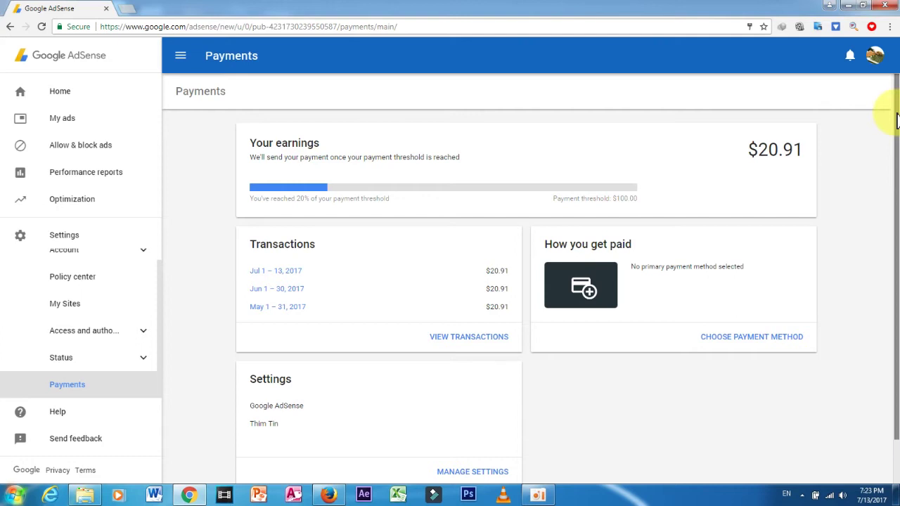
Open Choose Payment Method and Add Payment Method, then cancel the form.
left_click(734, 341)
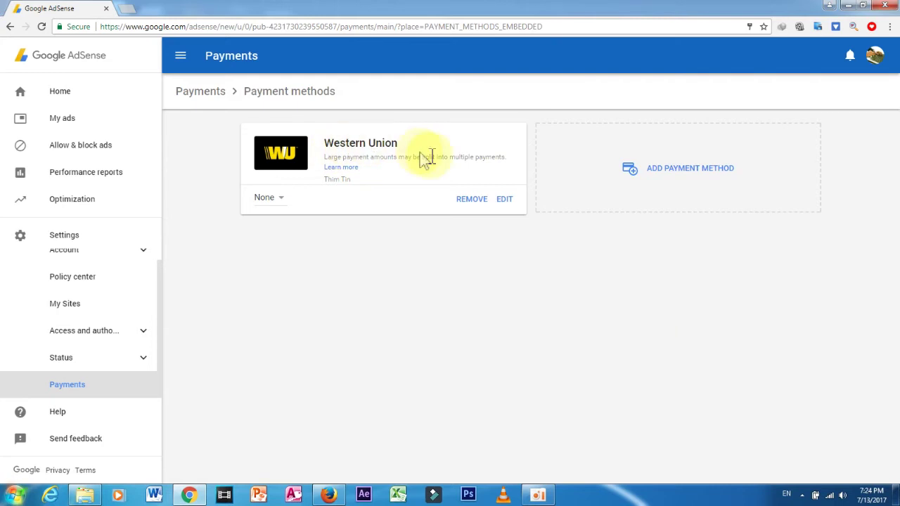
left_click(657, 176)
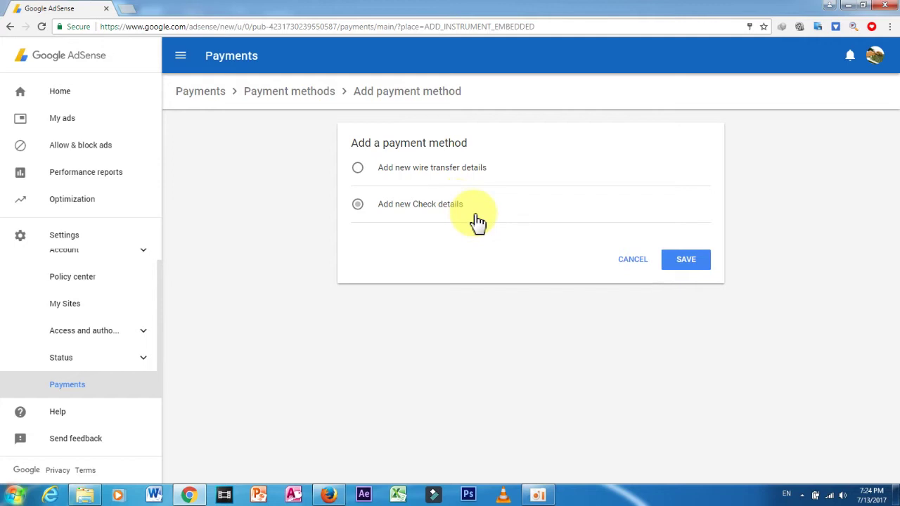
right_click(633, 260)
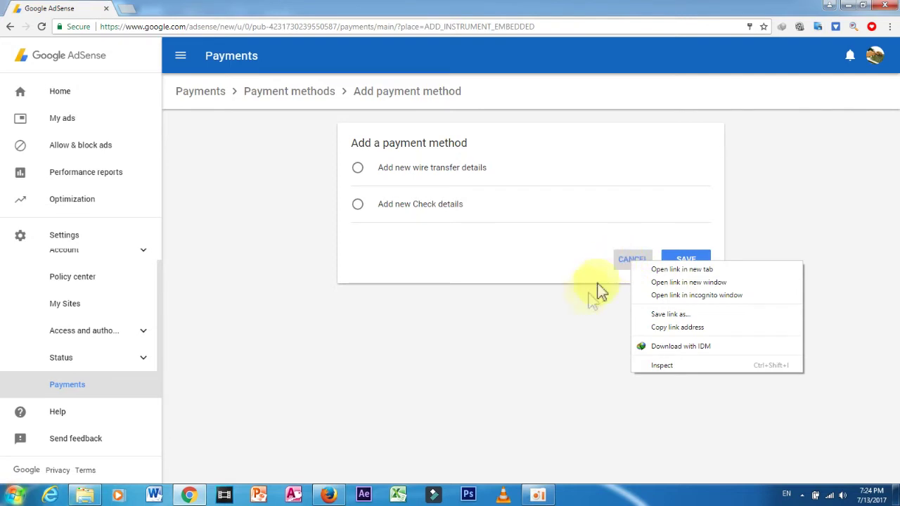
left_click(581, 304)
right_click(582, 303)
left_click(634, 263)
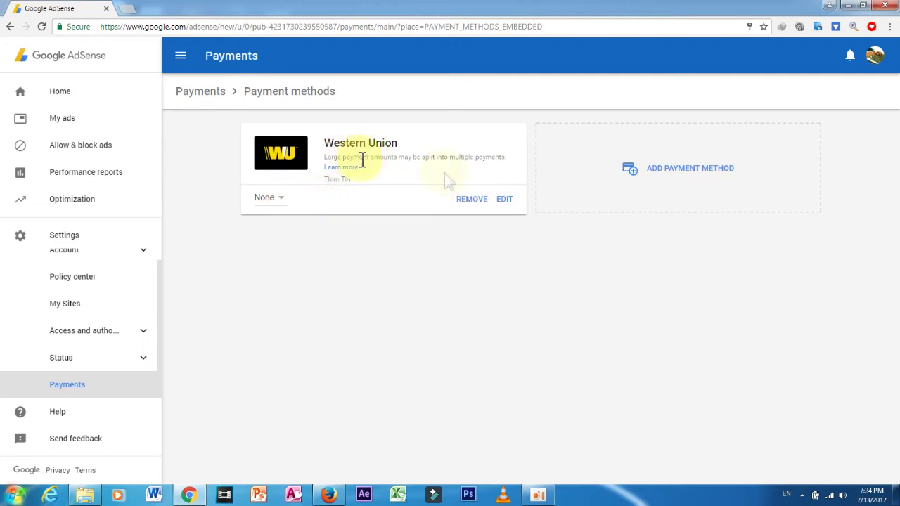
Reopen the Add payment method form, close the duplicate tab, and bring forward the Earning Account folder.
middle_click(9, 30)
left_click(9, 30)
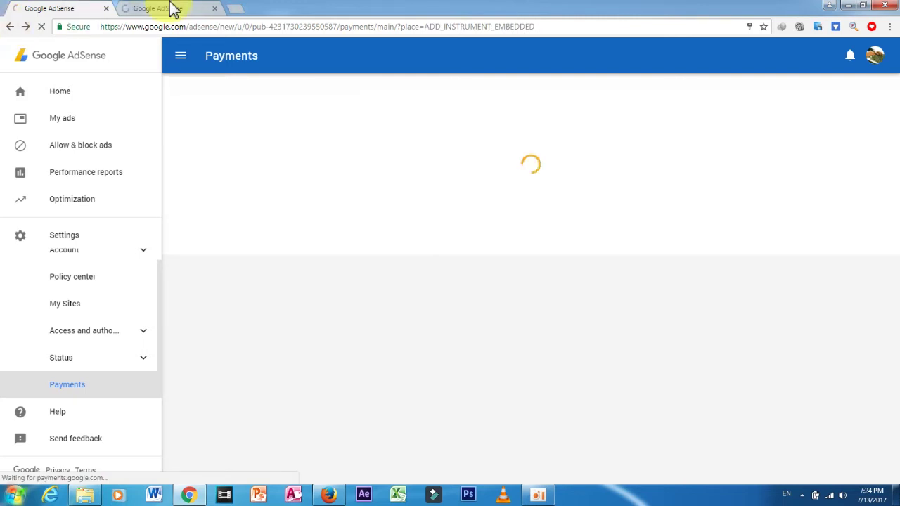
left_click(172, 8)
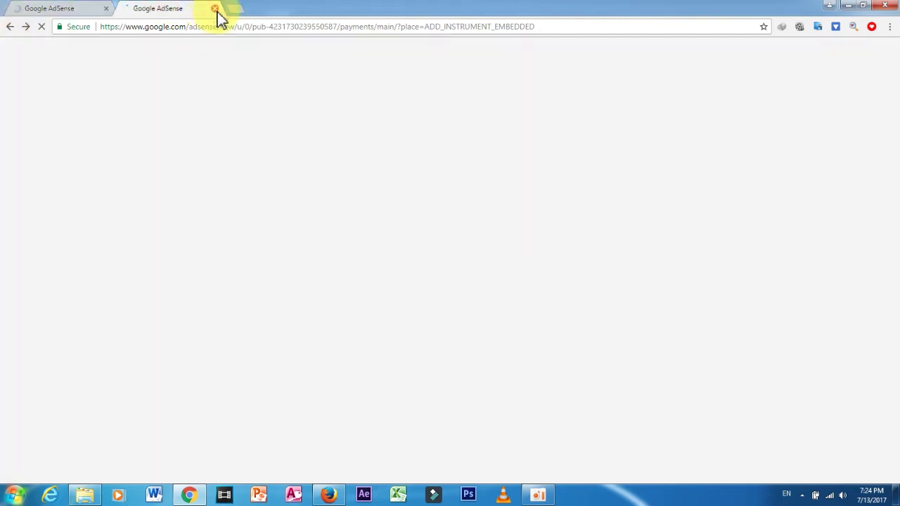
left_click(215, 8)
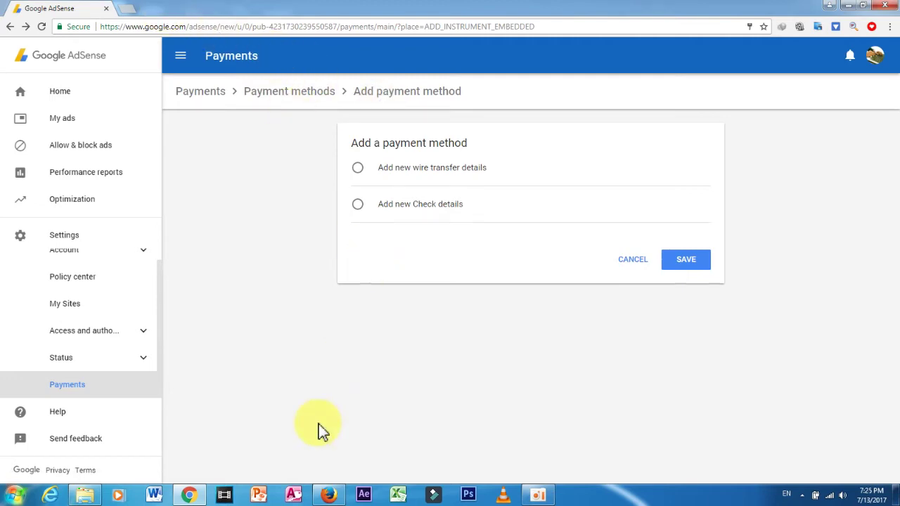
left_click(211, 495)
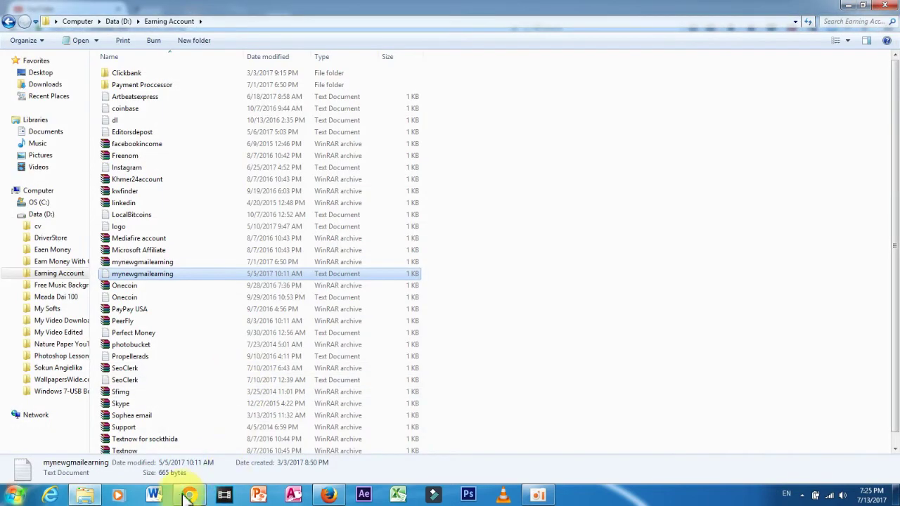
Open a new empty Chrome tab, then return to Firefox's YouTube Advanced settings.
left_click(189, 496)
left_click(131, 13)
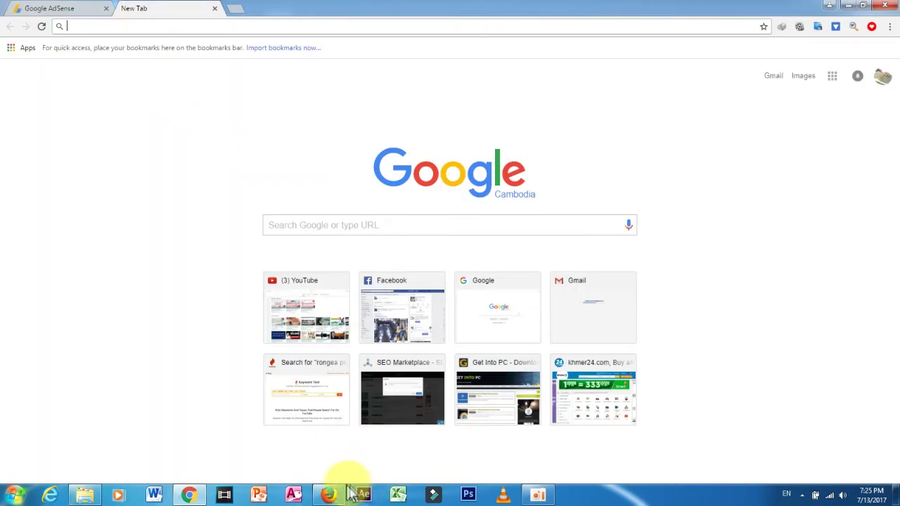
left_click(326, 496)
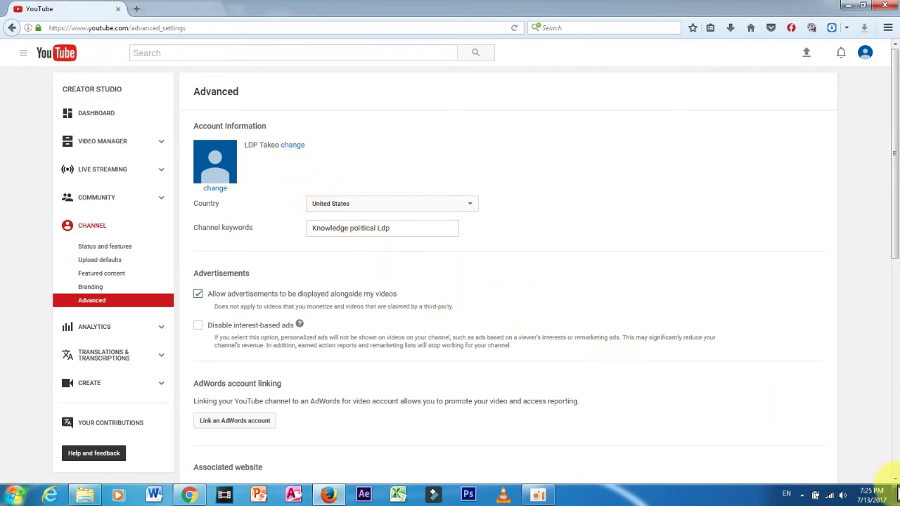
Open the Video Manager's Videos list and scroll through it, confirming no videos were found.
scroll(896, 484, "down", 1)
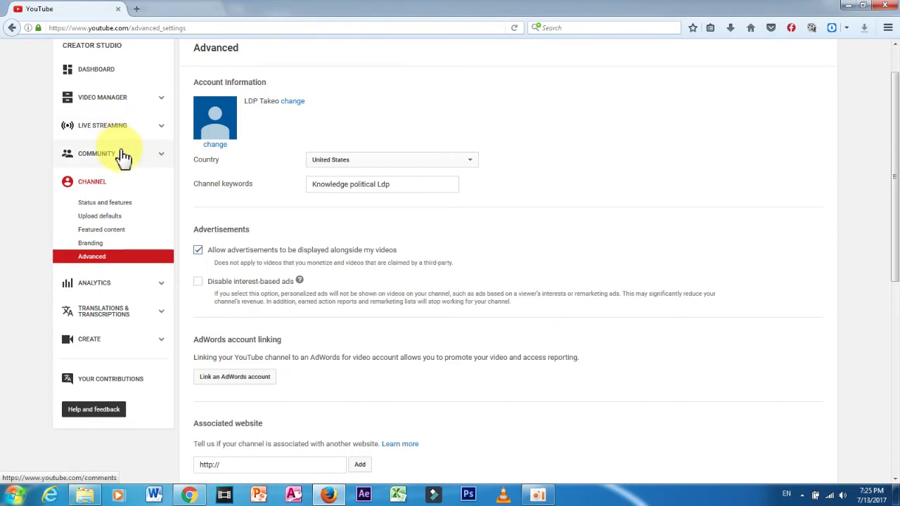
left_click(118, 102)
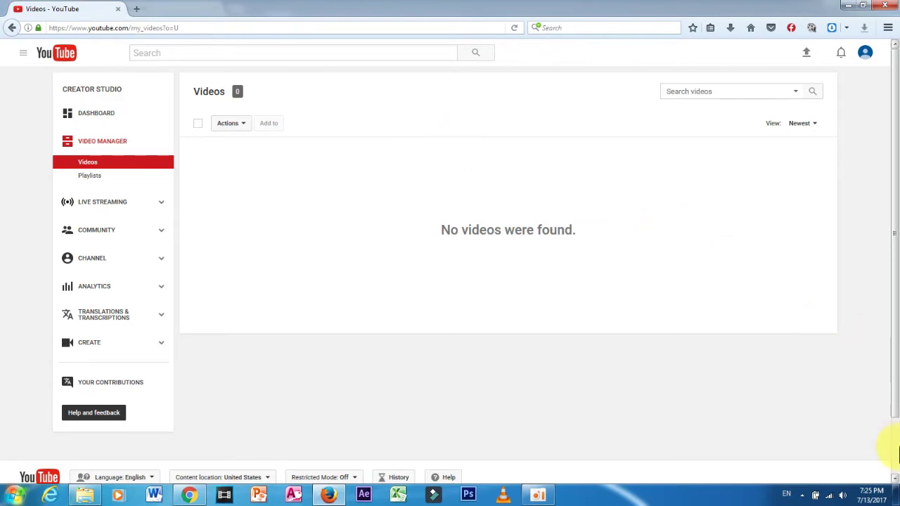
left_click(896, 457)
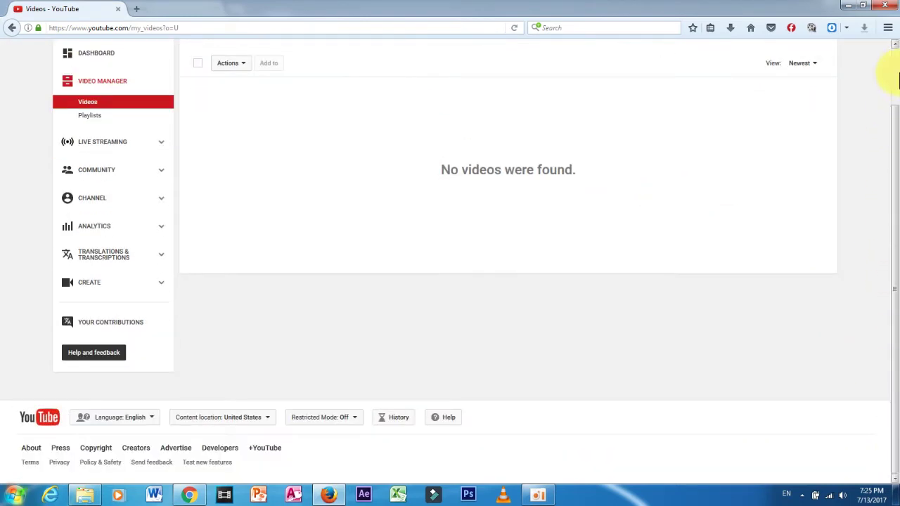
left_click(896, 80)
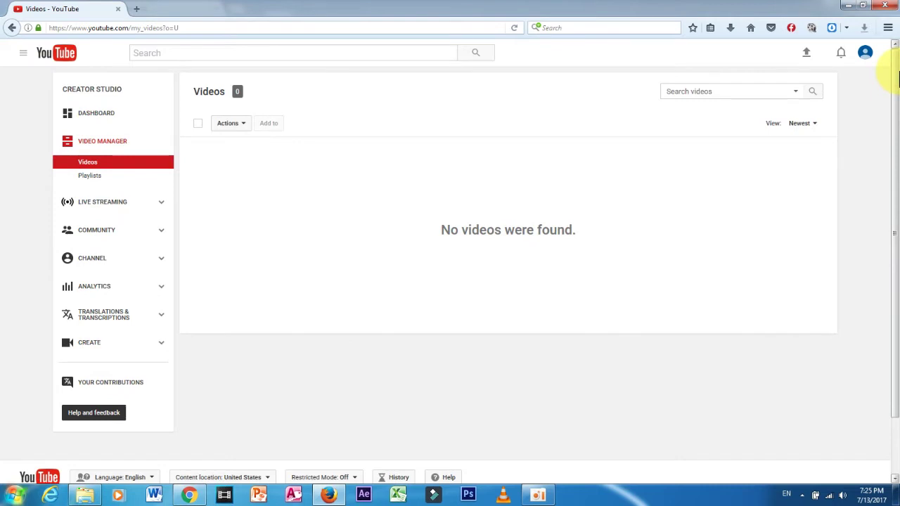
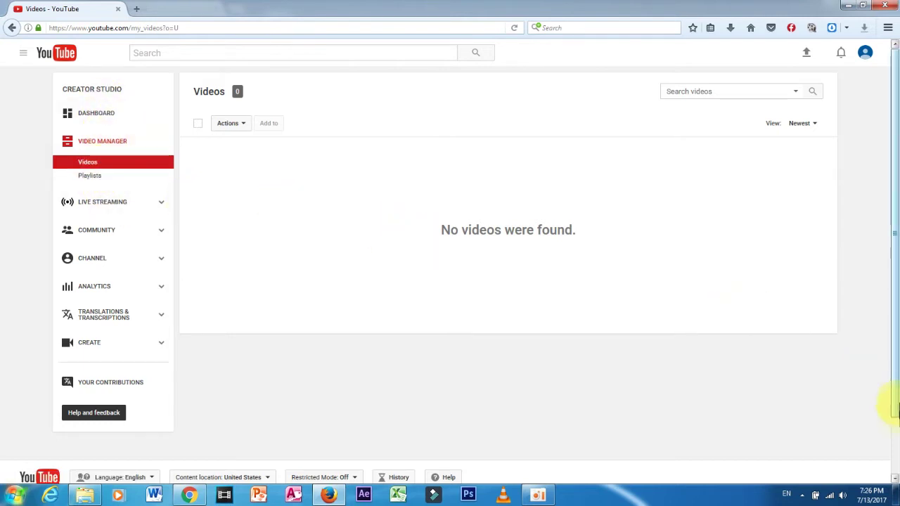
Dismiss the Windows colour-scheme prompt and bring up the video upload page.
scroll(894, 394, "down", 2)
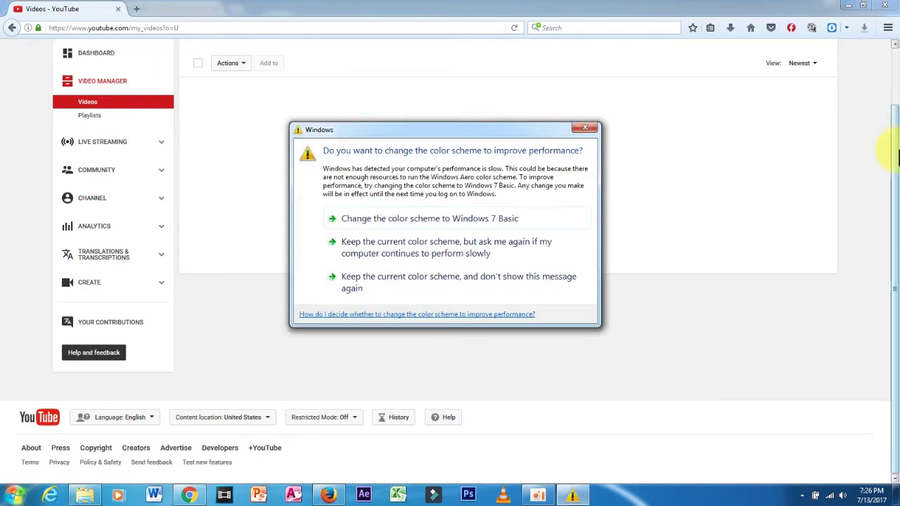
left_click(593, 133)
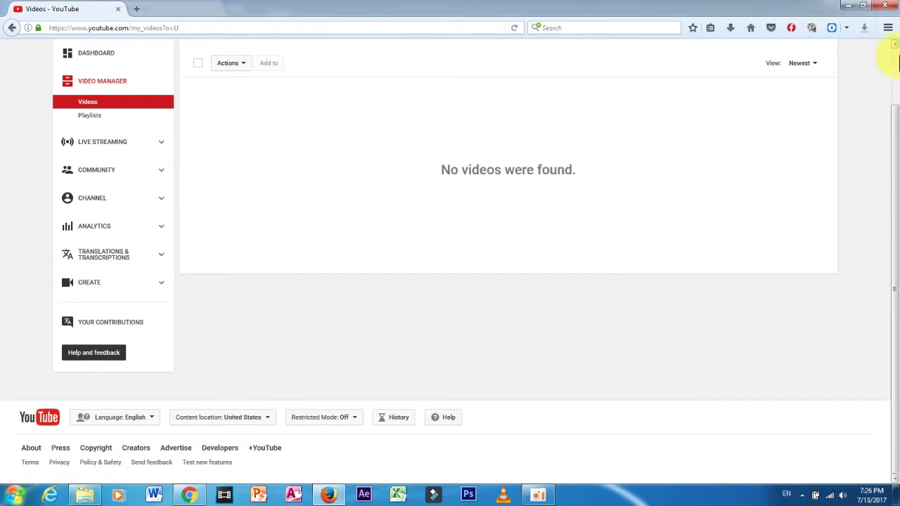
scroll(897, 67, "up", 2)
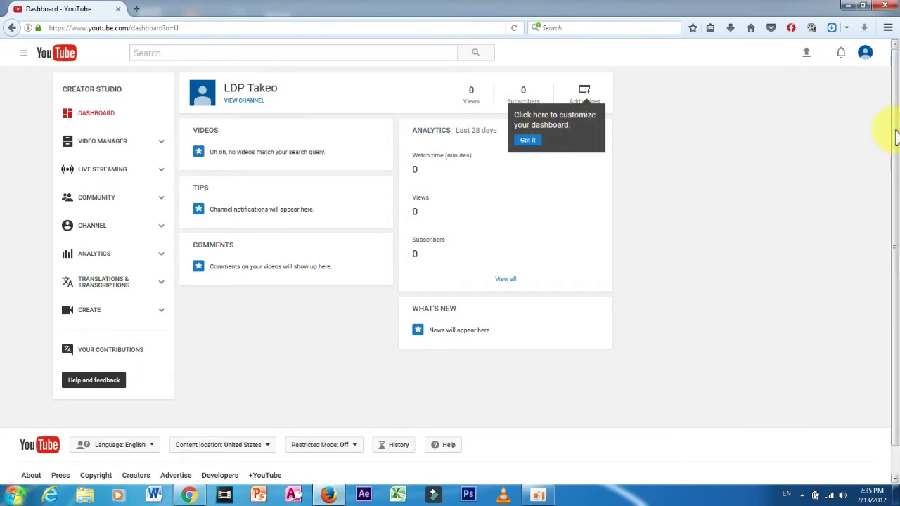
left_click(806, 57)
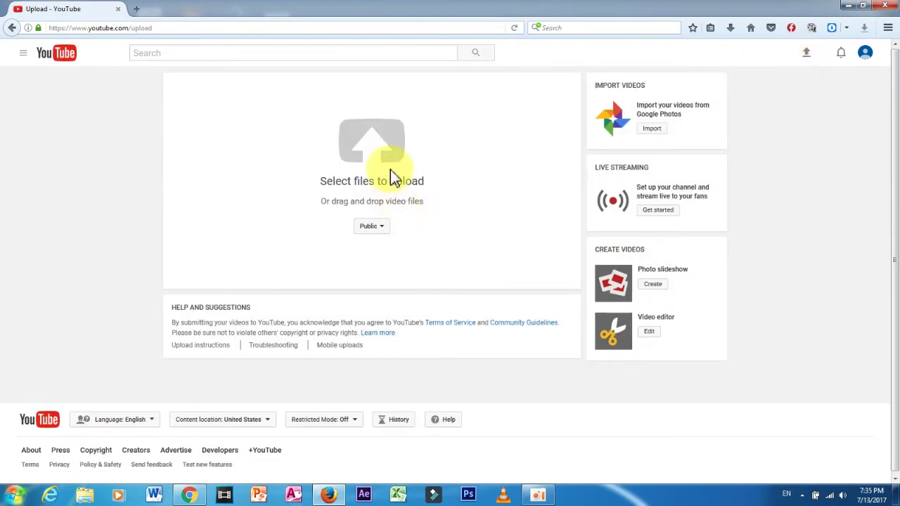
Upload the first video from the My Video Downloaded folder on Data (D:).
left_click(809, 54)
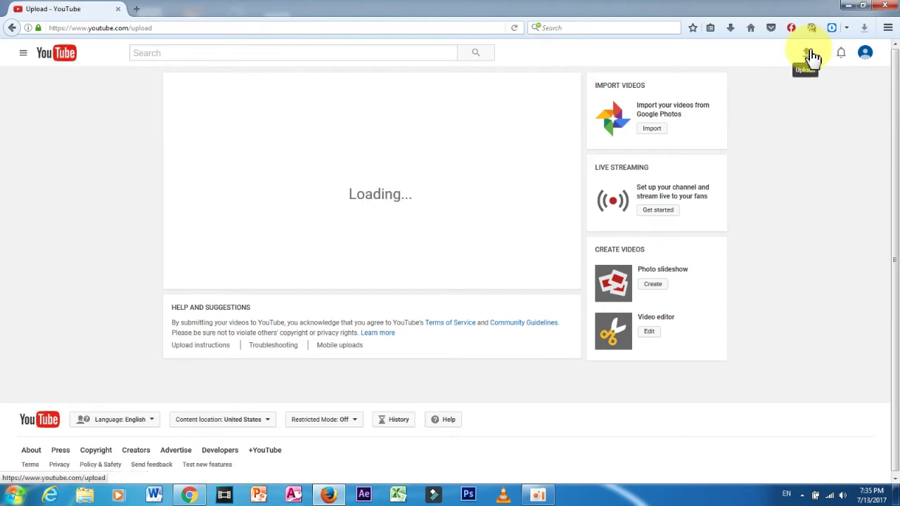
left_click(390, 153)
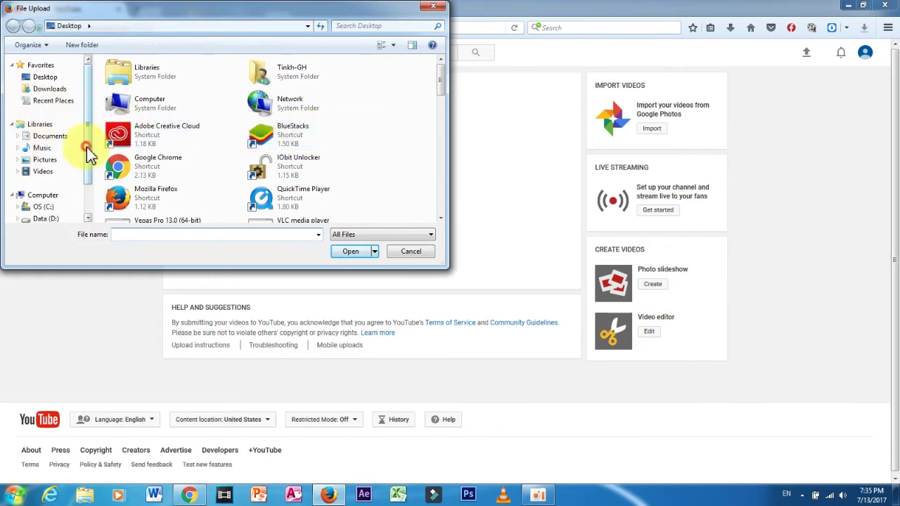
scroll(84, 152, "down", 1)
left_click(44, 178)
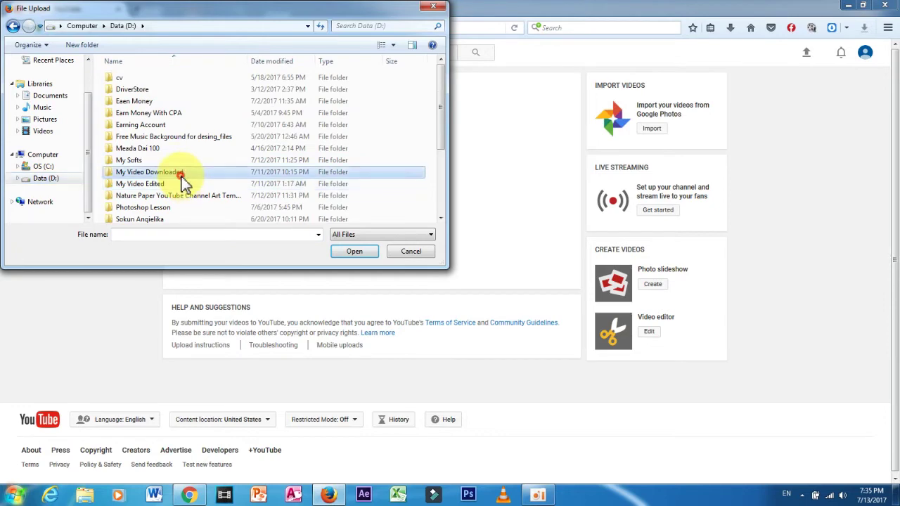
double_click(181, 173)
double_click(138, 110)
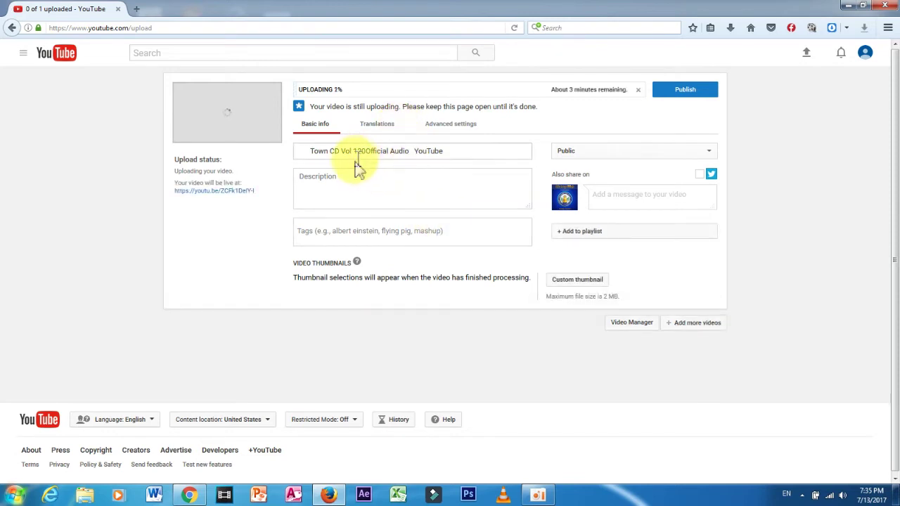
Clear the prefilled file-name title from the video's Title box.
left_click(418, 149)
left_click(444, 151)
key("BackSpace")
key("BackSpace")
key("BackSpace")
key("BackSpace")
key("BackSpace")
key("BackSpace")
key("BackSpace")
key("BackSpace")
key("BackSpace")
key("BackSpace")
key("BackSpace")
key("BackSpace")
key("BackSpace")
key("BackSpace")
key("BackSpace")
key("BackSpace")
key("BackSpace")
key("BackSpace")
key("BackSpace")
key("BackSpace")
key("BackSpace")
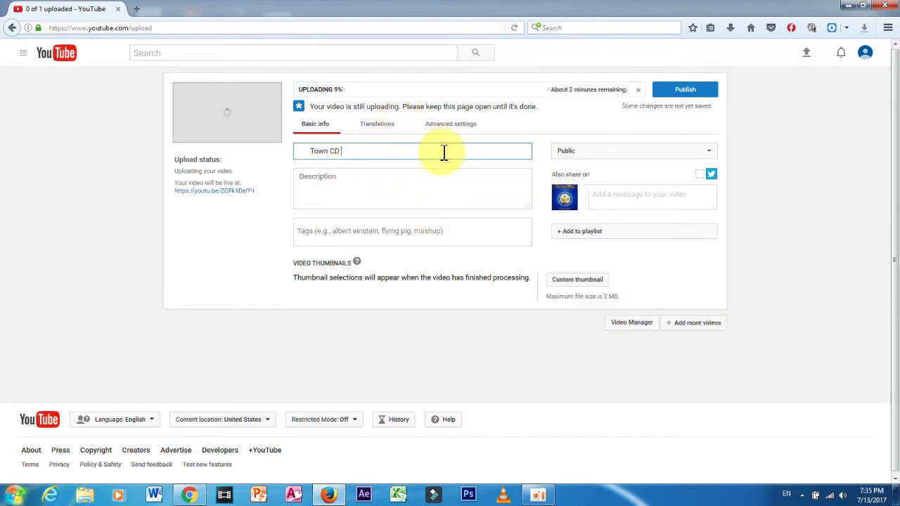
key("BackSpace")
key("BackSpace")
key("ctrl+a")
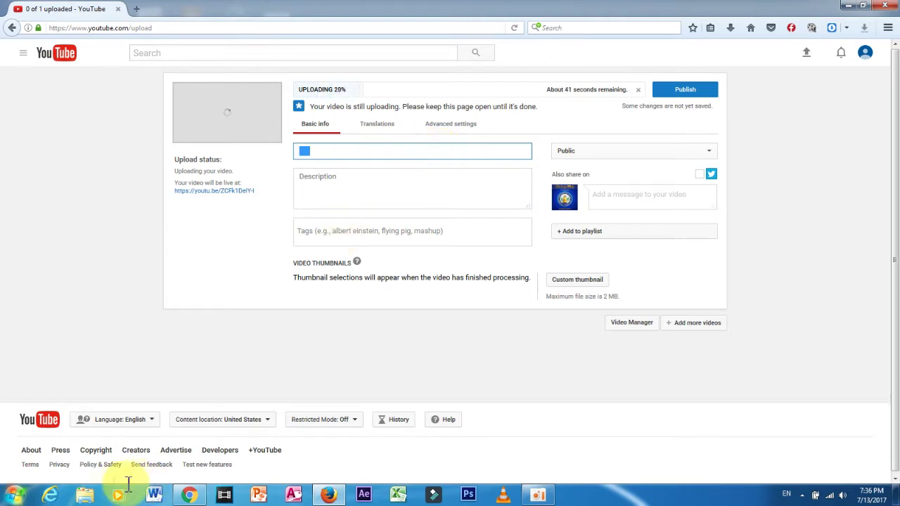
left_click(370, 161)
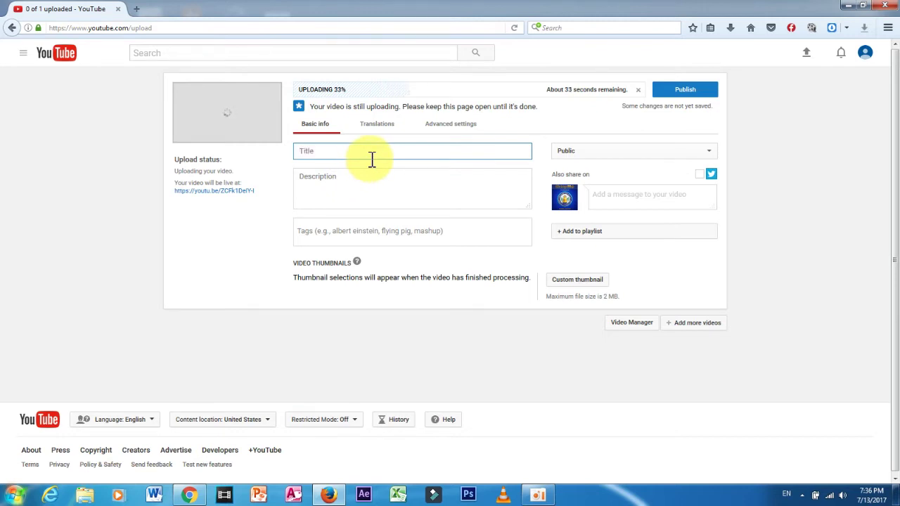
Title the video 'Khmer by Sophea' and switch the keyboard input to Khmer.
type("Khmer")
type(" Song")
key("BackSpace")
key("BackSpace")
key("BackSpace")
key("BackSpace")
key("BackSpace")
key("BackSpace")
key("BackSpace")
key("BackSpace")
key("BackSpace")
key("BackSpace")
type("Khme")
key("BackSpace")
key("BackSpace")
key("BackSpace")
key("BackSpace")
type("Khmer by Sophea")
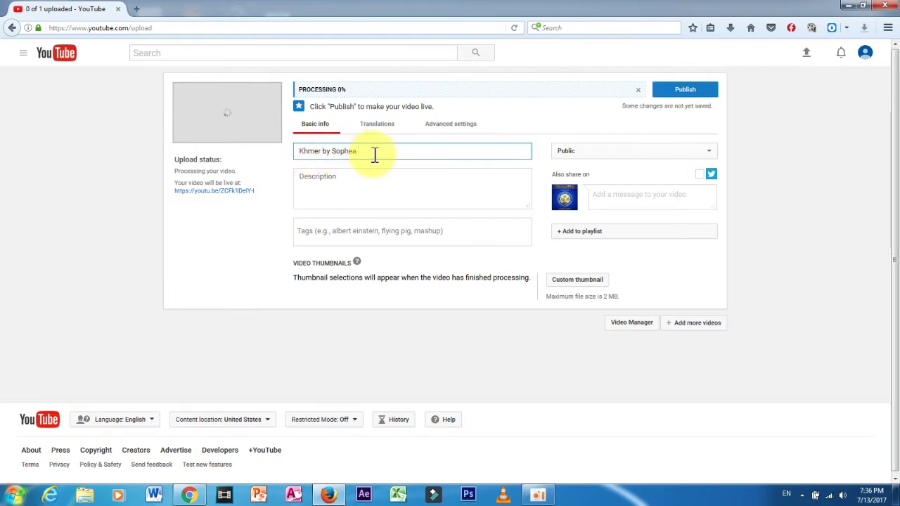
type("U")
key("alt+shift")
key("BackSpace")
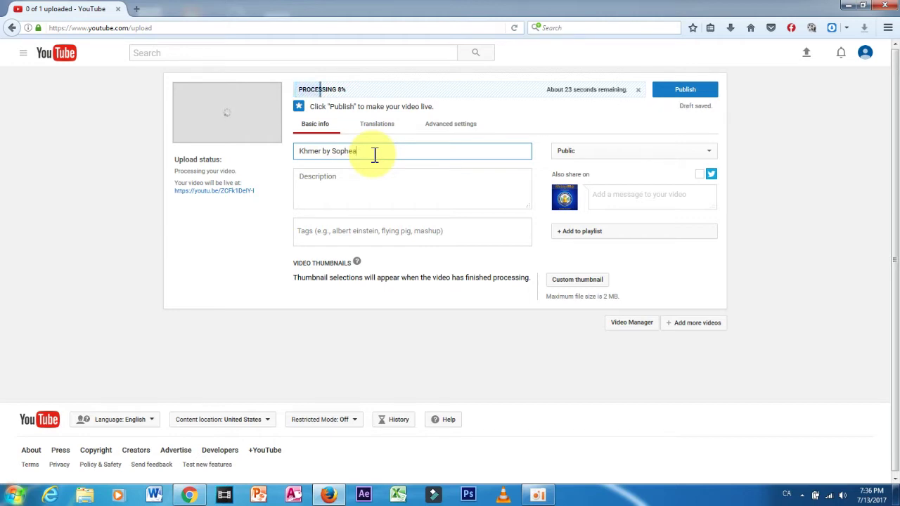
key("alt+shift")
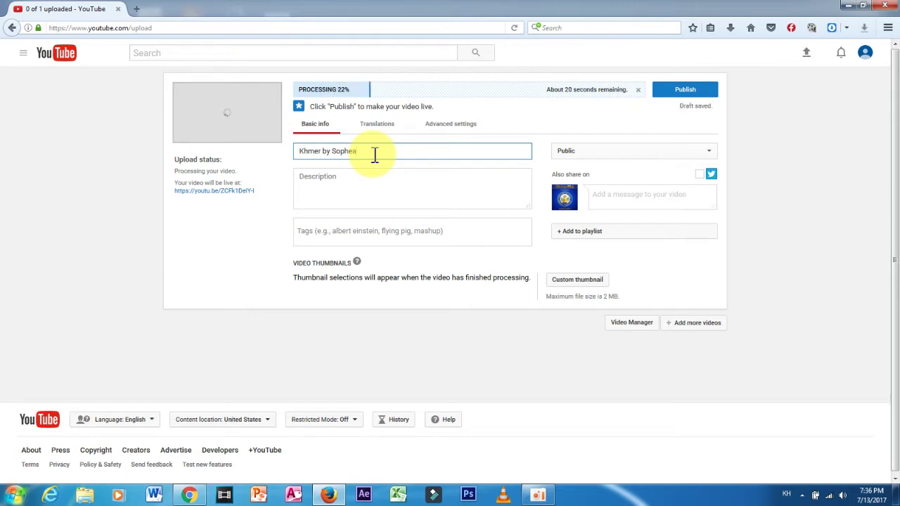
Try typing in the Description box, deleting the trial 'kh' characters.
left_click(366, 182)
type("kh")
key("BackSpace")
key("BackSpace")
type("kh")
key("BackSpace")
key("BackSpace")
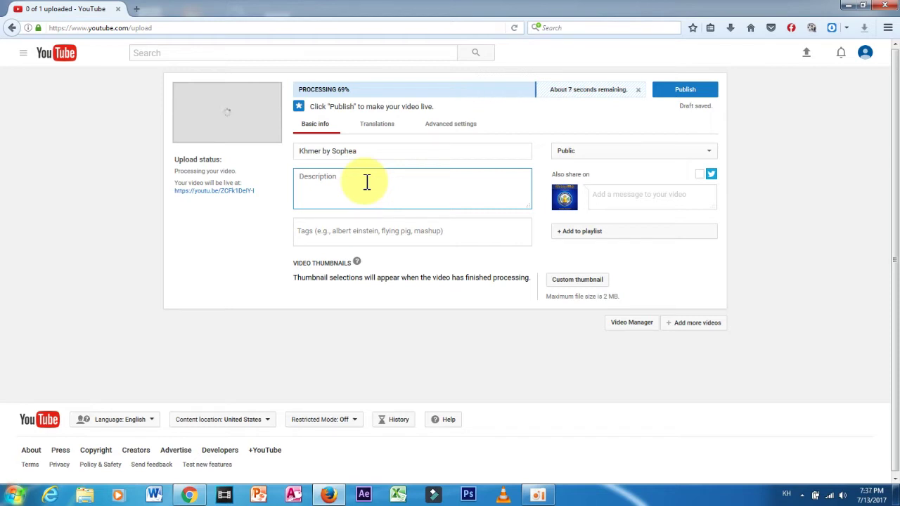
Type the English description keywords 'khmer song by sophea, khmer new song, lo songs' and select them.
type("ពេ")
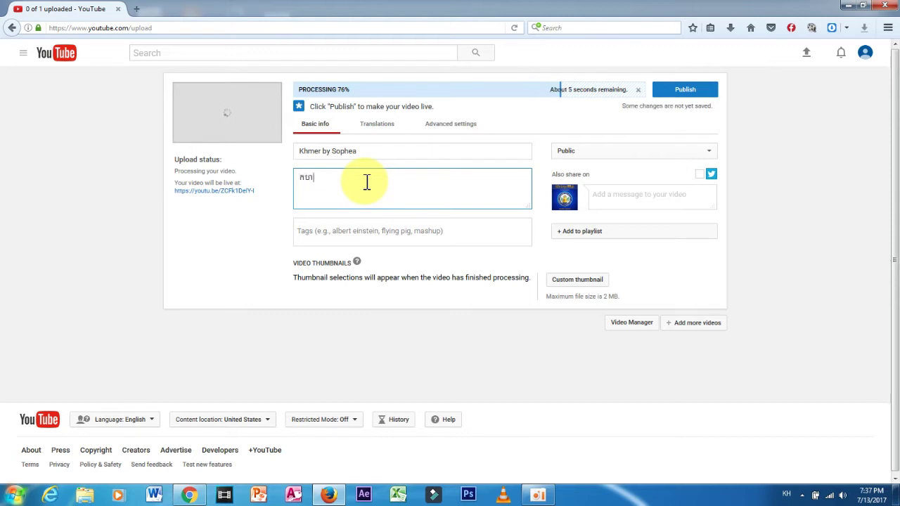
key("BackSpace")
key("BackSpace")
key("alt+shift")
type("khmer so")
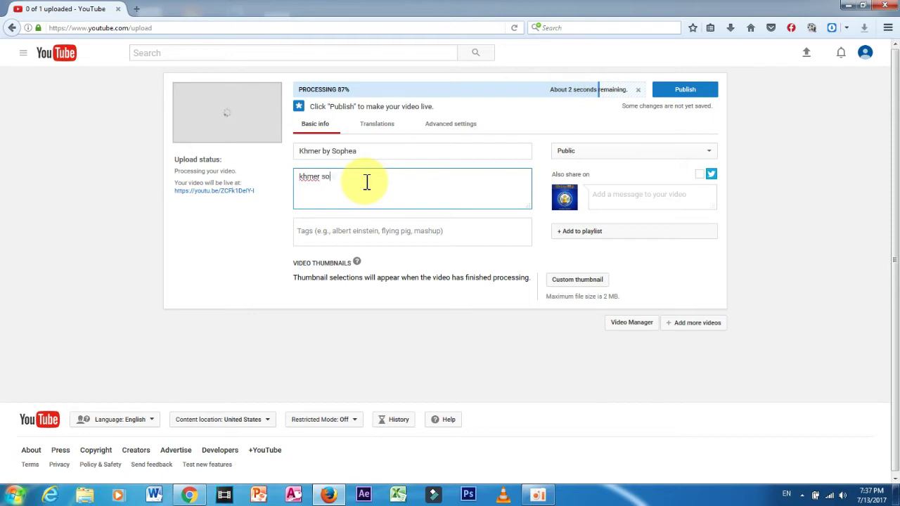
type("ng by ")
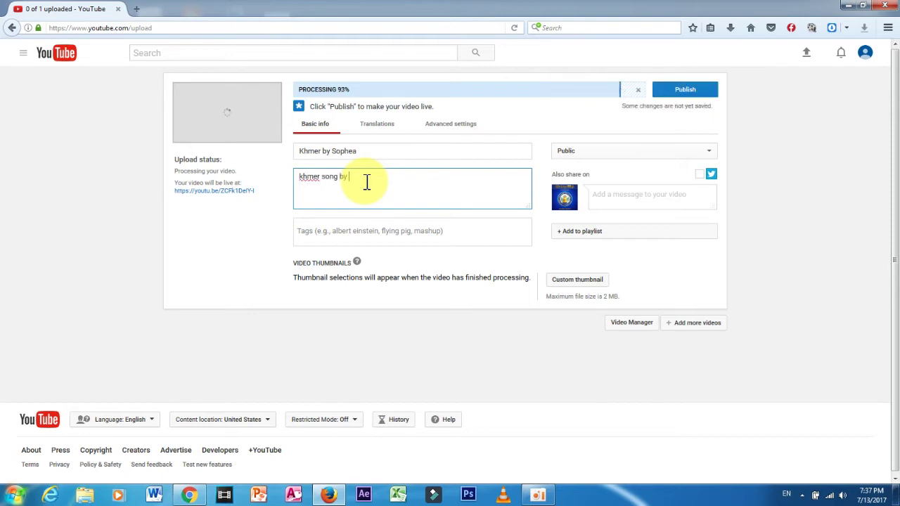
type("sophea")
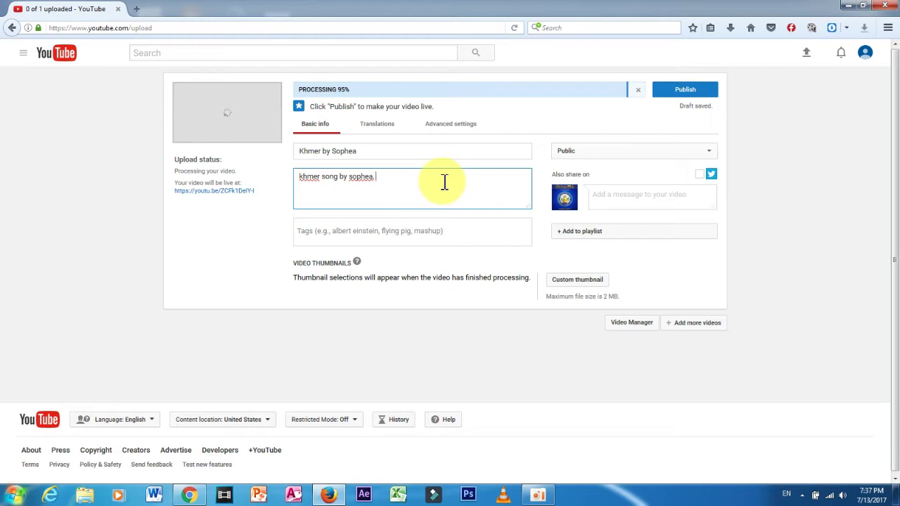
type("khmer ")
type("new ")
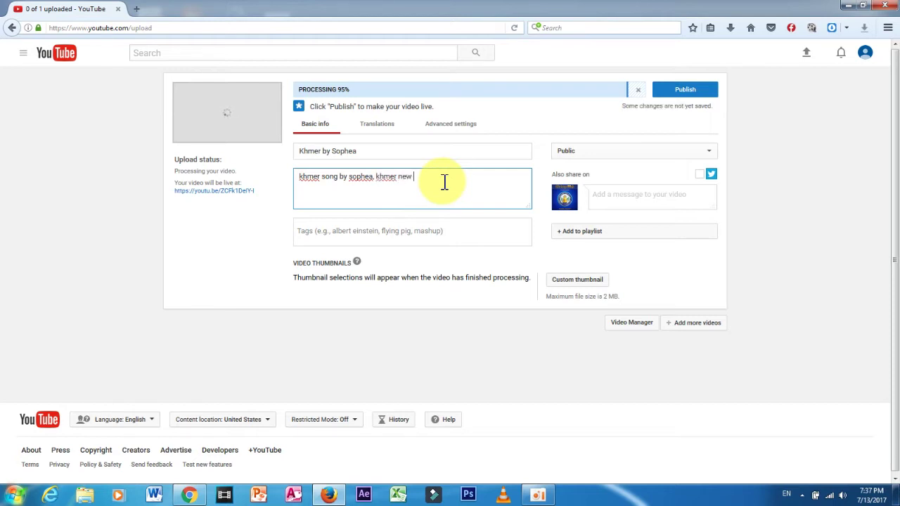
type("song,")
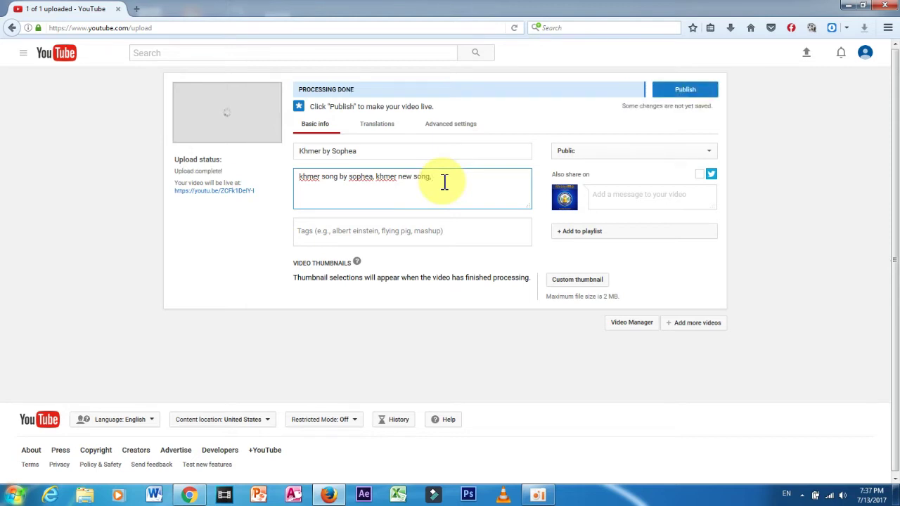
type(" lo song")
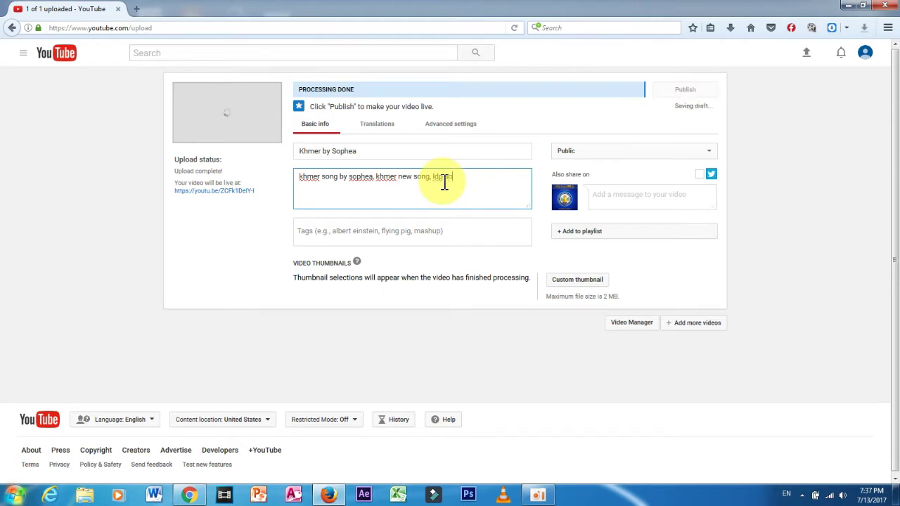
type("s,")
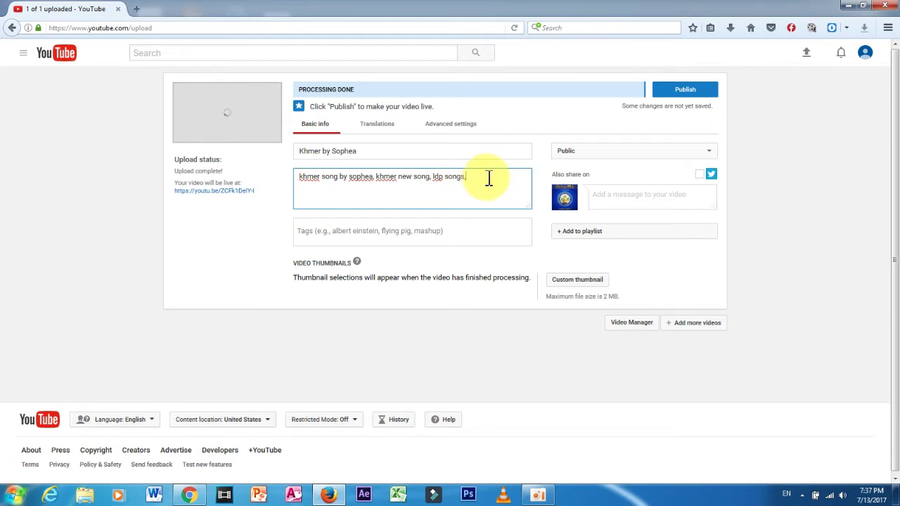
left_click_drag(486, 176, 296, 179)
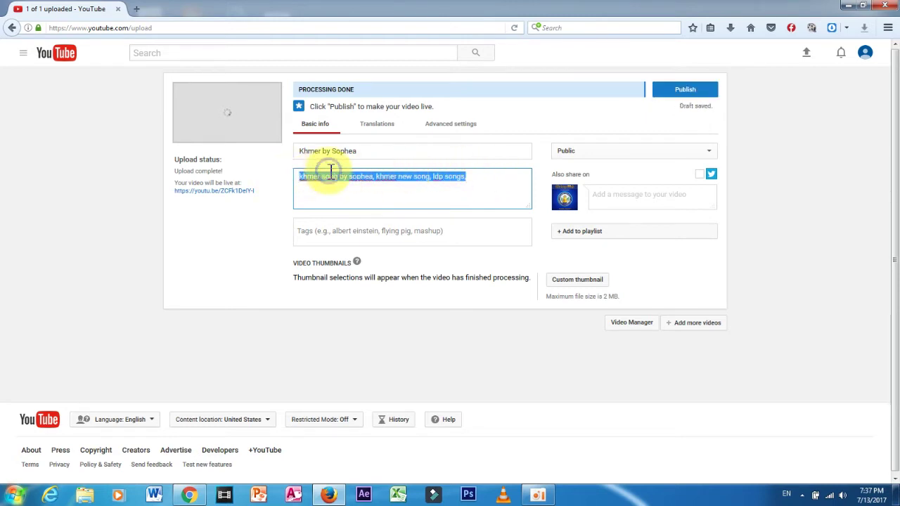
right_click(330, 174)
left_click(367, 206)
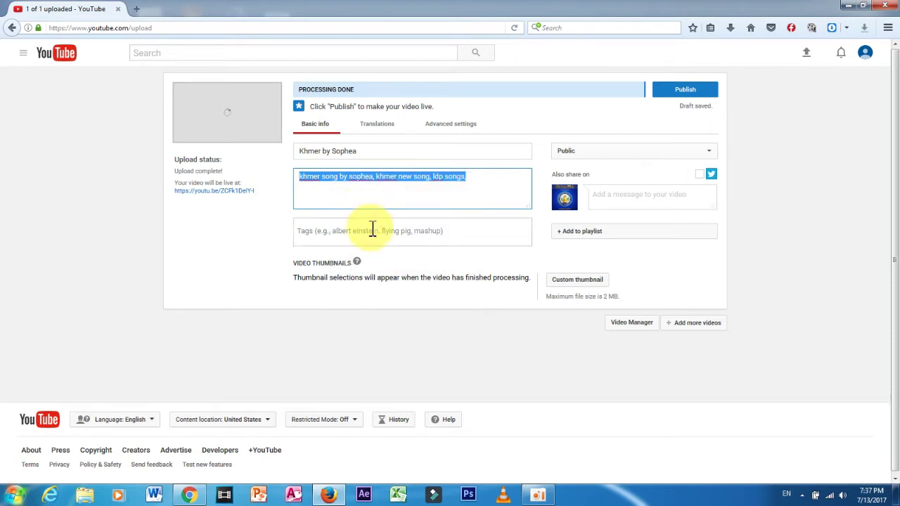
left_click(371, 229)
right_click(371, 230)
left_click(400, 278)
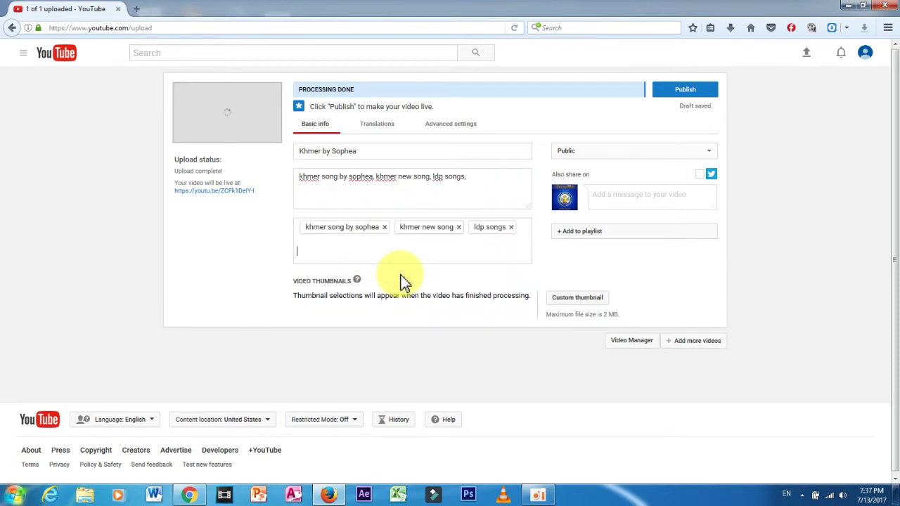
left_click(478, 176)
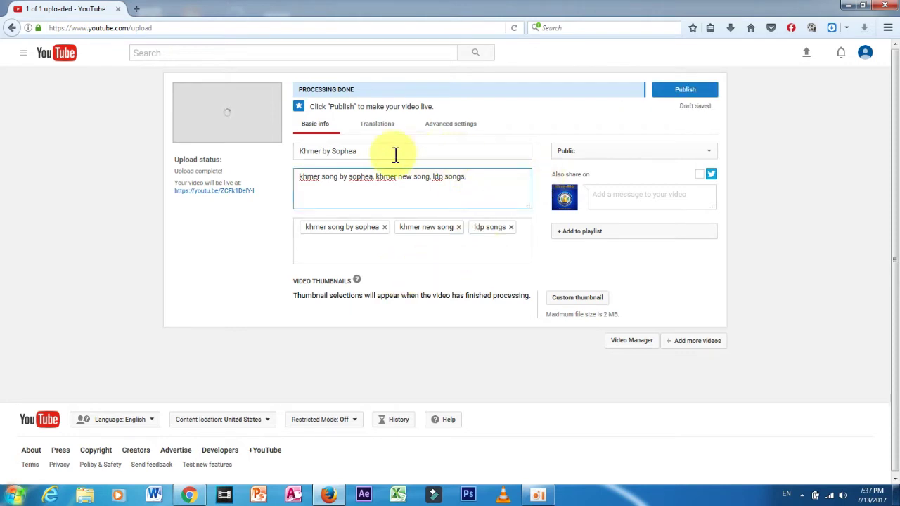
left_click(442, 236)
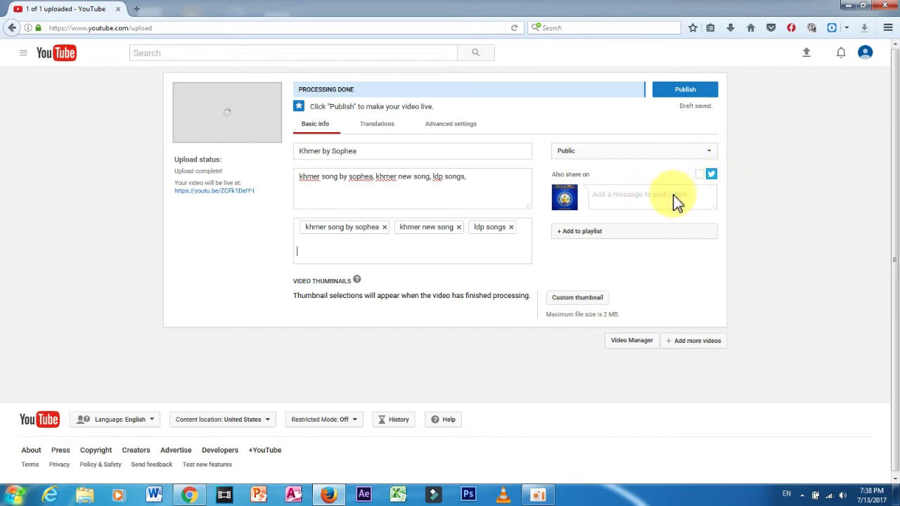
Turn on Twitter sharing for the video, closing the blank Twitter window.
left_click(700, 174)
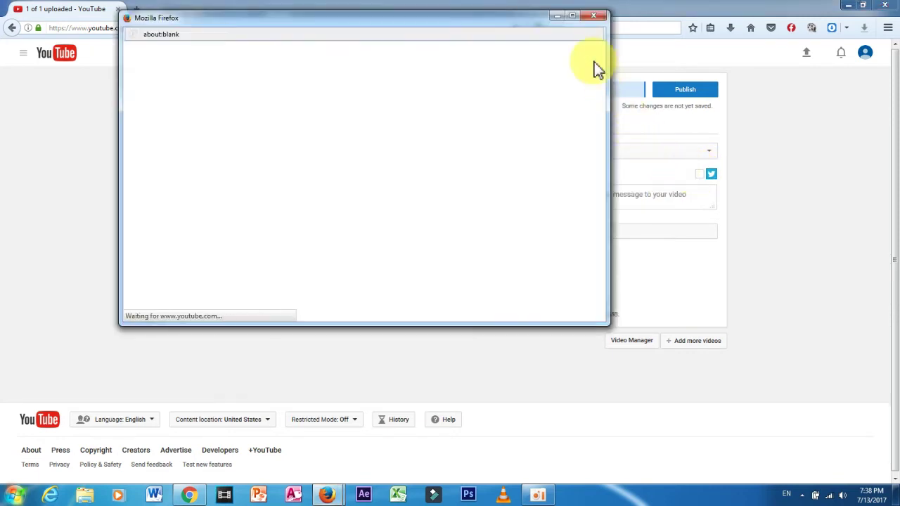
left_click(594, 19)
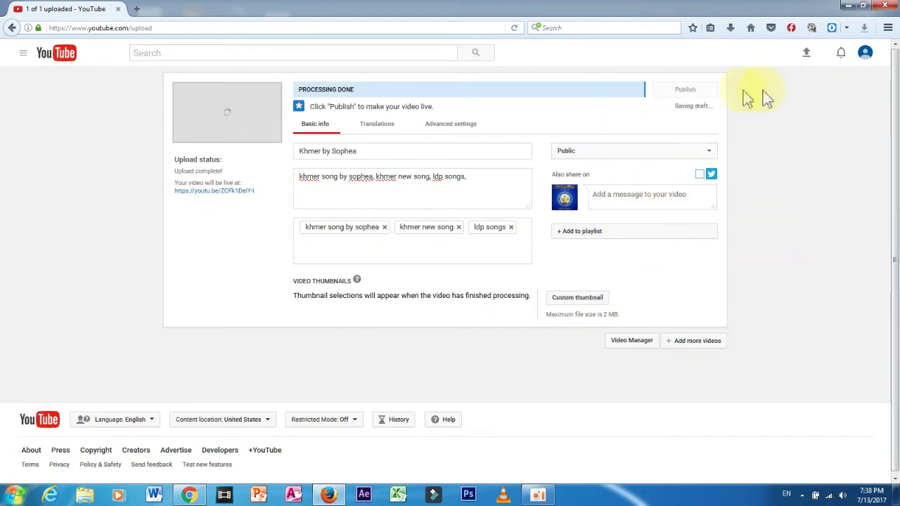
left_click(711, 174)
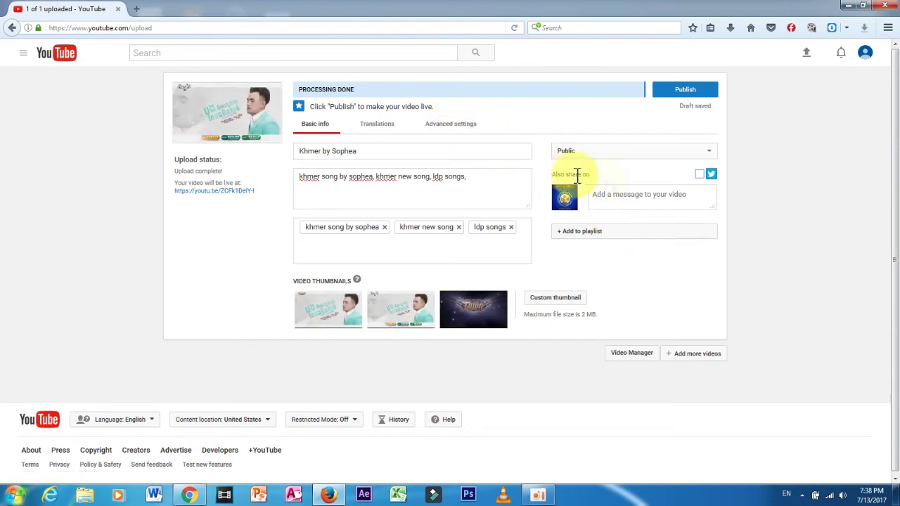
Upload AAA.PNG from the Pictures library as a custom thumbnail.
left_click(566, 308)
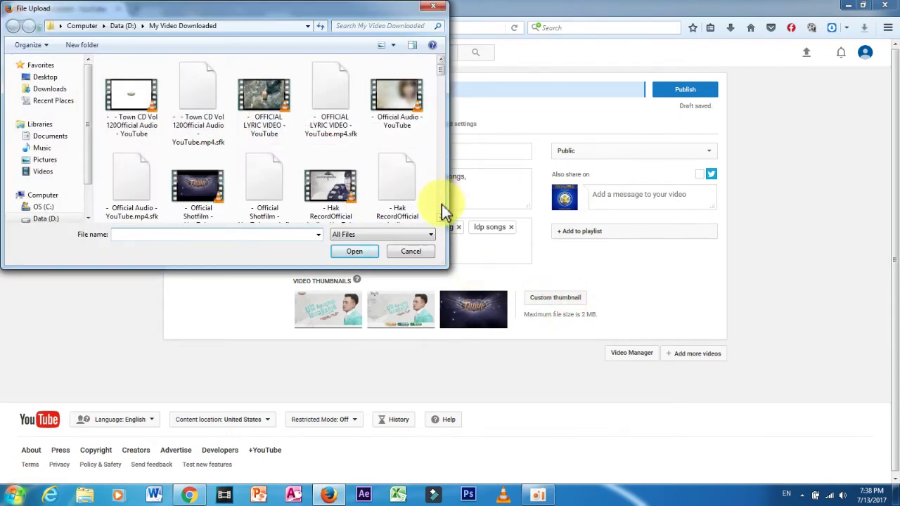
scroll(442, 209, "down", 5)
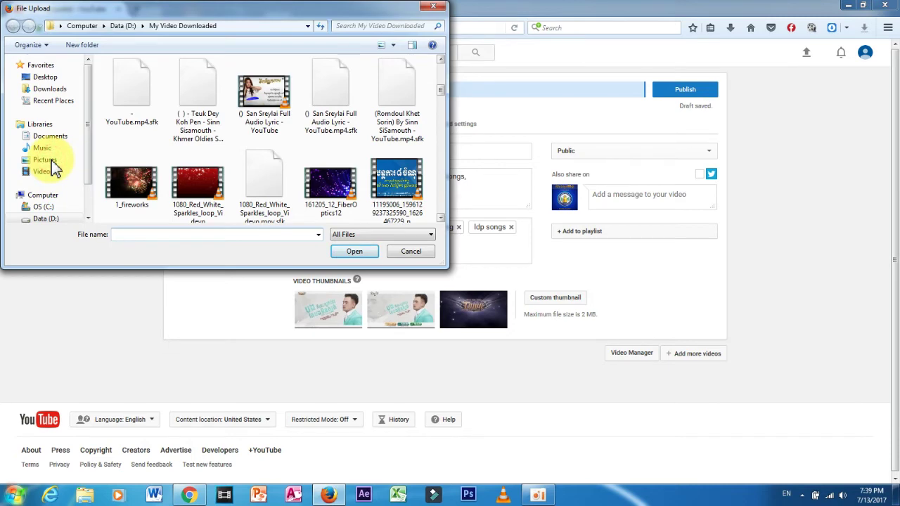
left_click(51, 160)
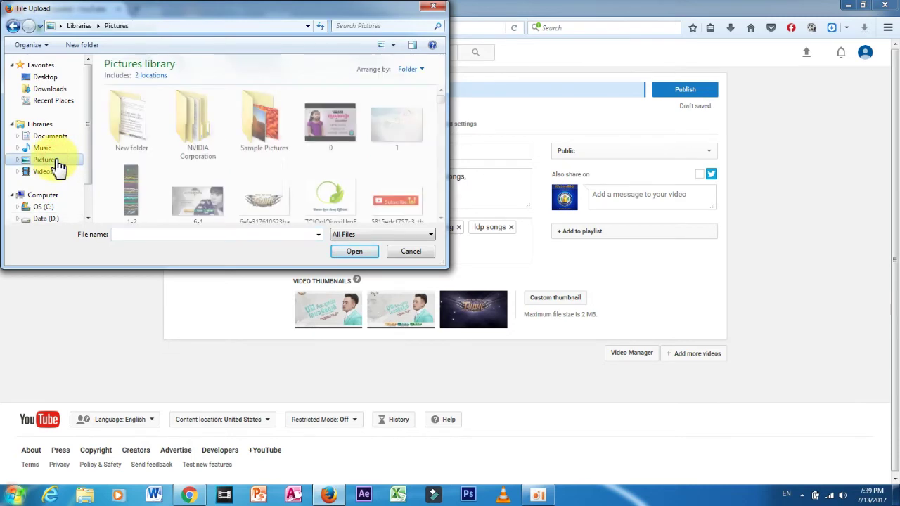
scroll(441, 206, "down", 3)
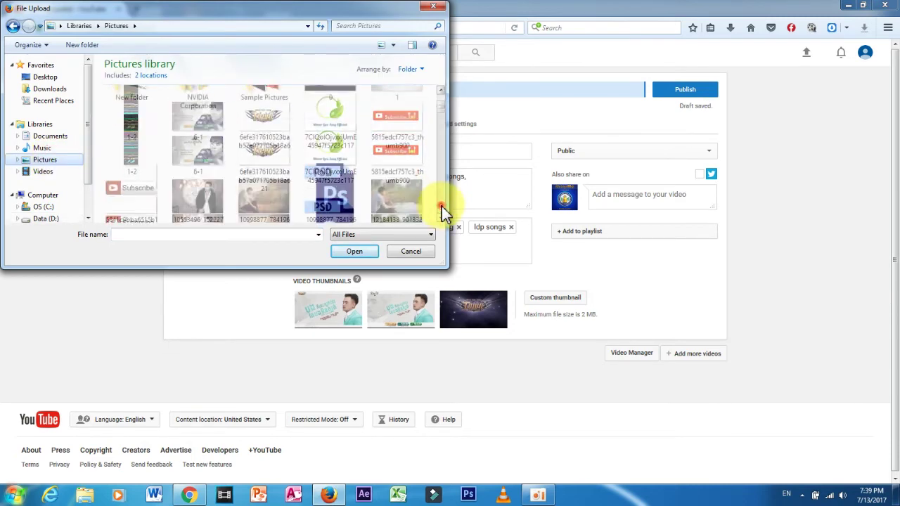
scroll(442, 206, "down", 5)
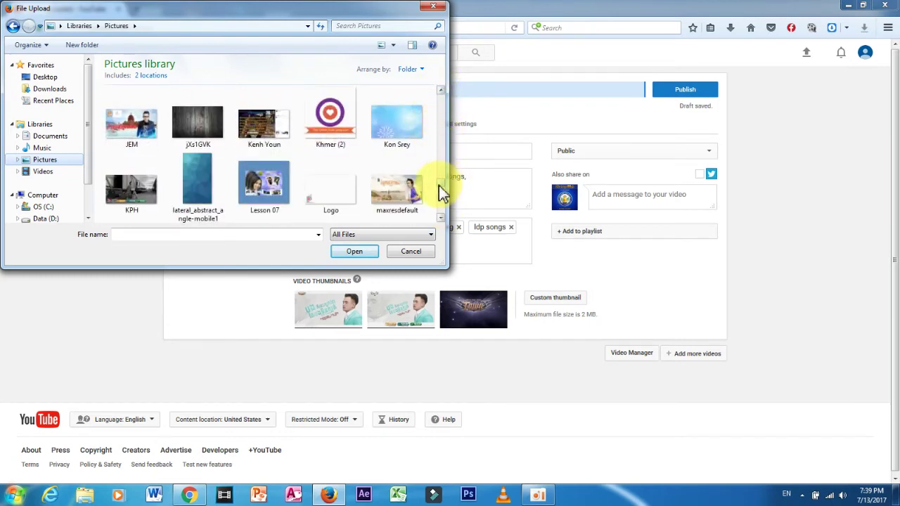
left_click_drag(439, 186, 441, 147)
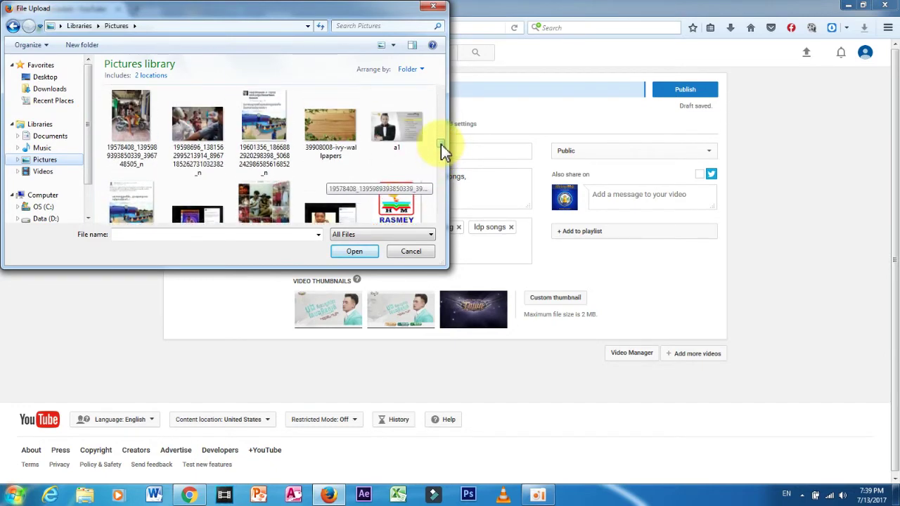
double_click(130, 203)
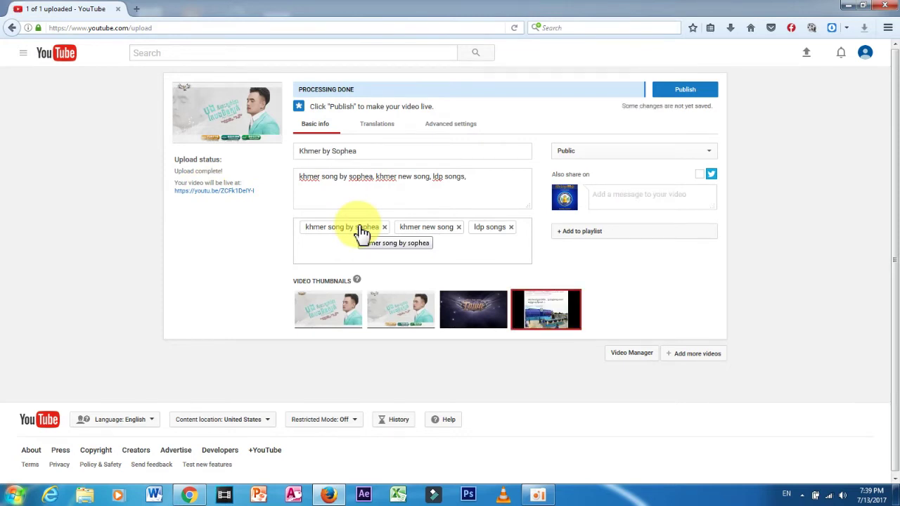
Keep the custom AAA thumbnail selected and publish the video.
mouse_move(485, 332)
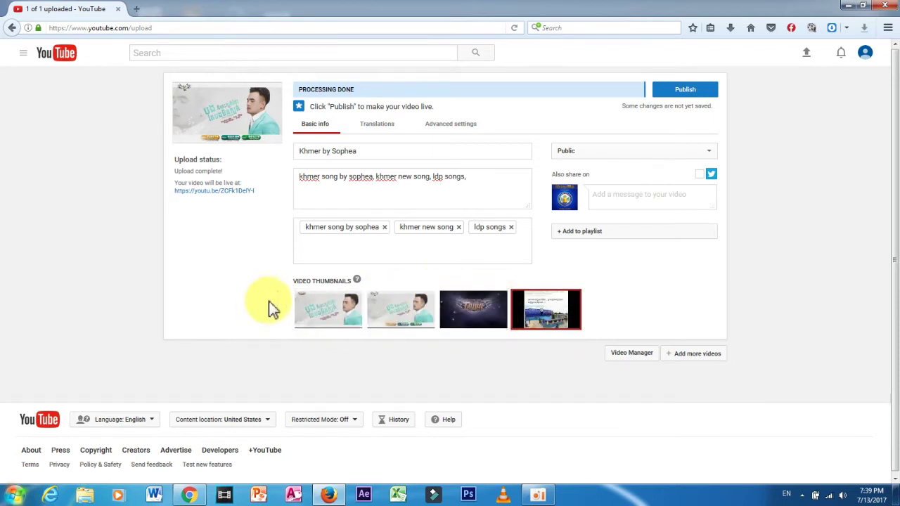
mouse_move(394, 332)
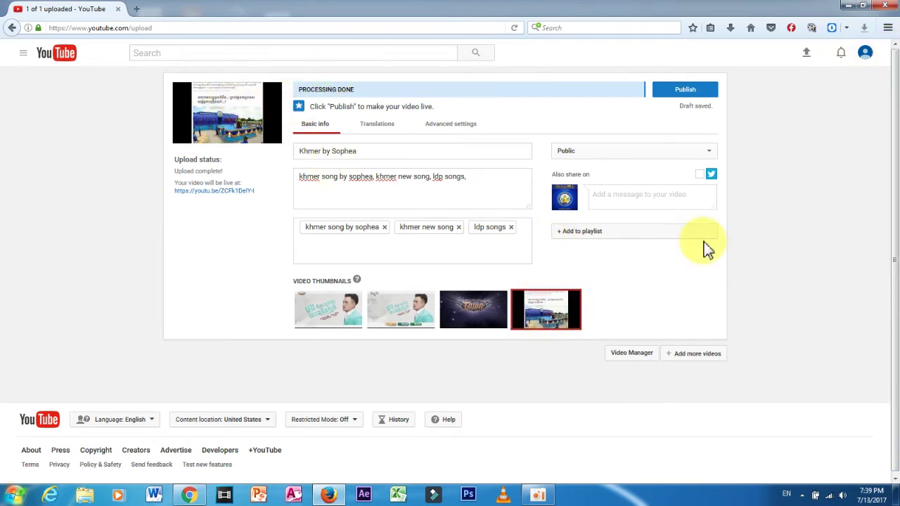
left_click(705, 90)
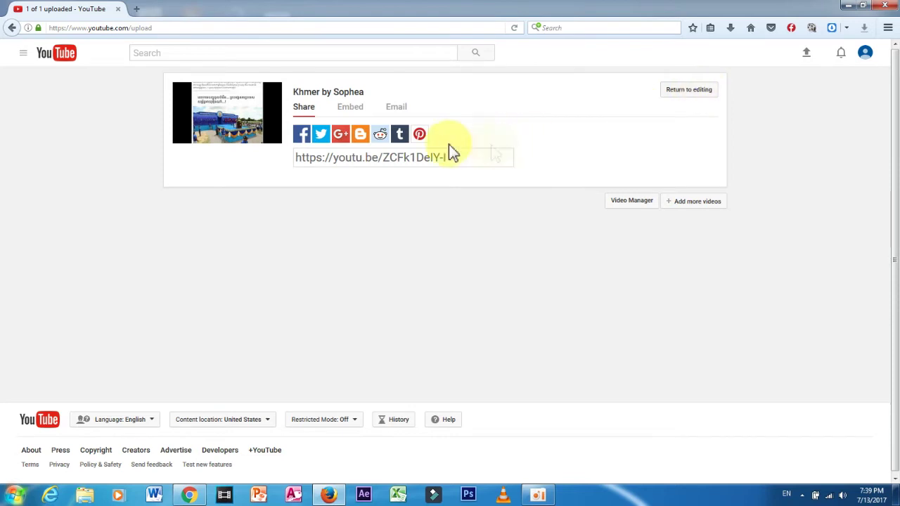
Open the video's watch page in a new tab and go to Creator Studio.
left_click(330, 93)
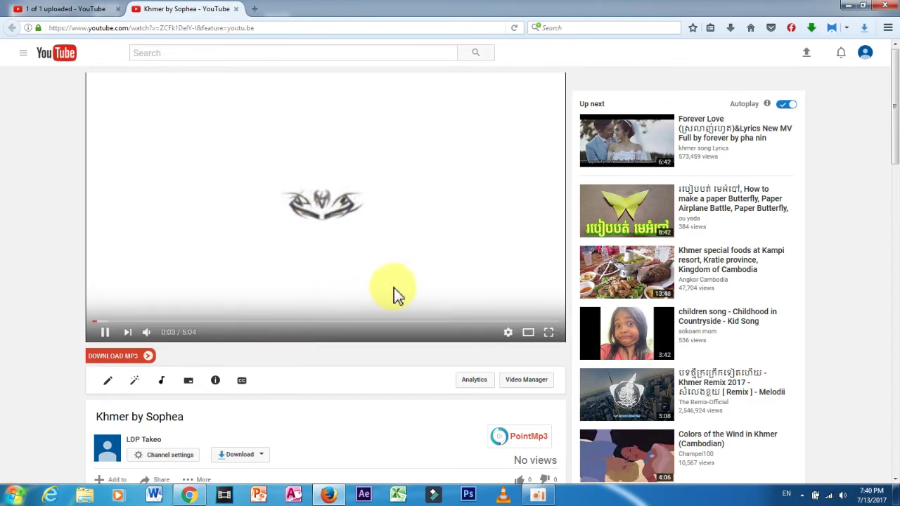
left_click(869, 56)
left_click(808, 133)
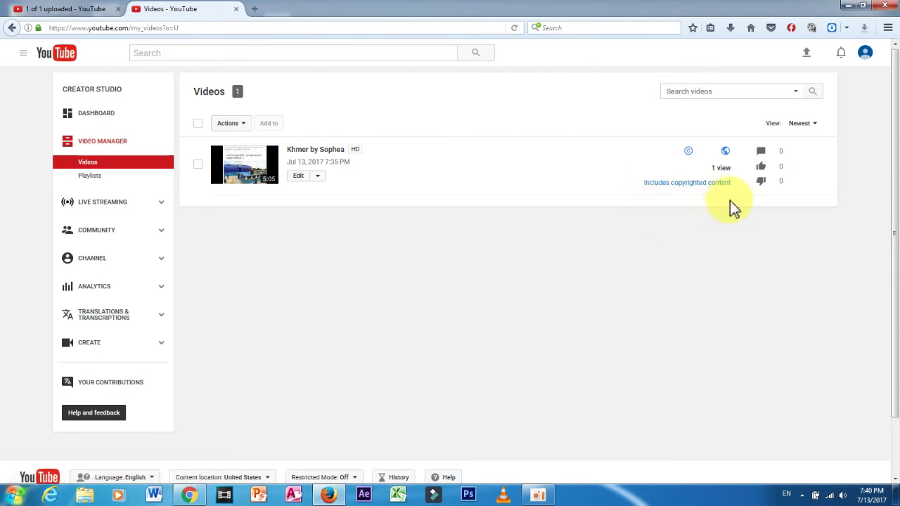
Watch the published video, close its tab, and open the Video Manager list.
left_click(264, 162)
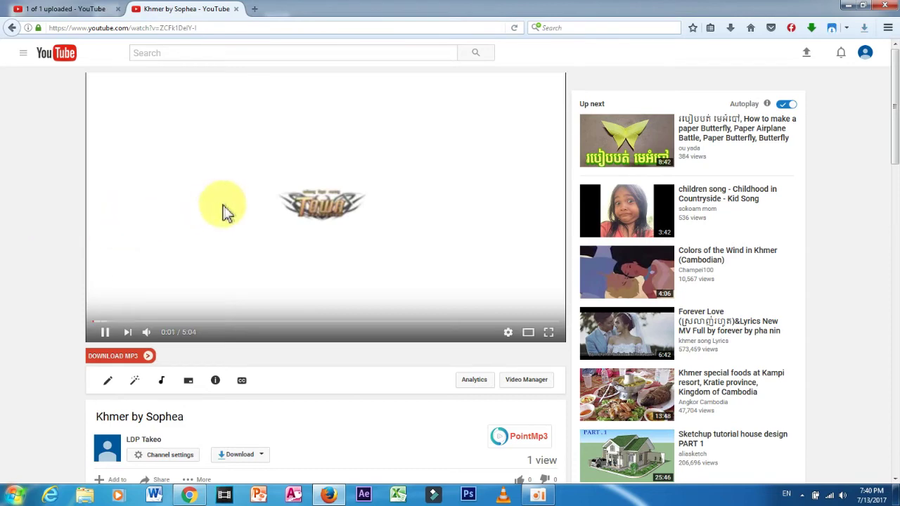
left_click(91, 9)
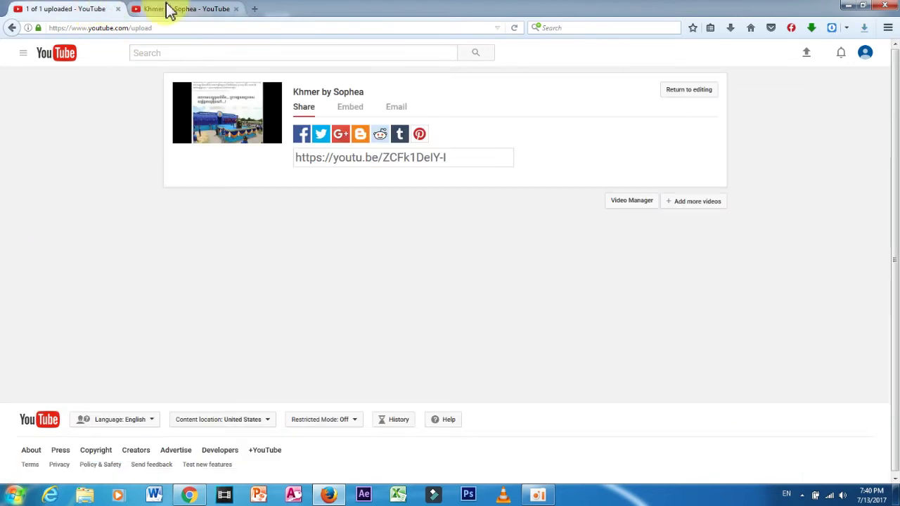
left_click(169, 10)
left_click(91, 10)
left_click(177, 10)
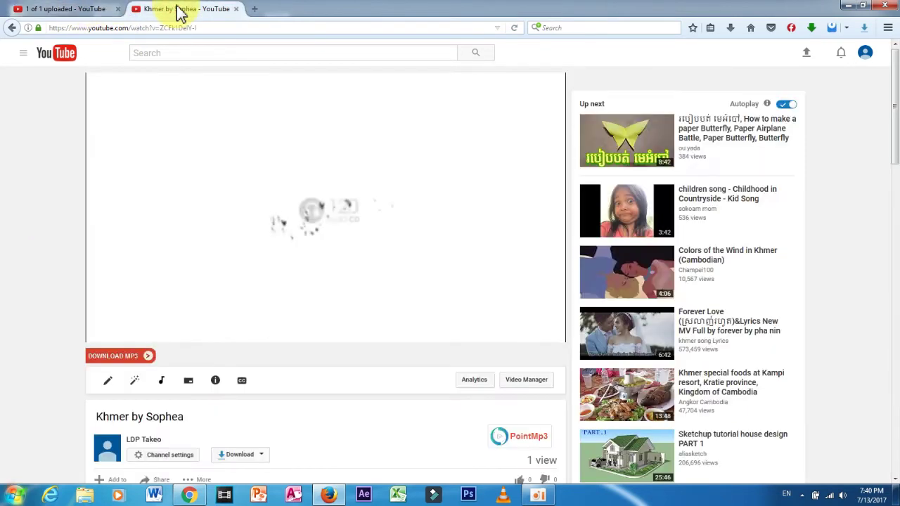
left_click(95, 10)
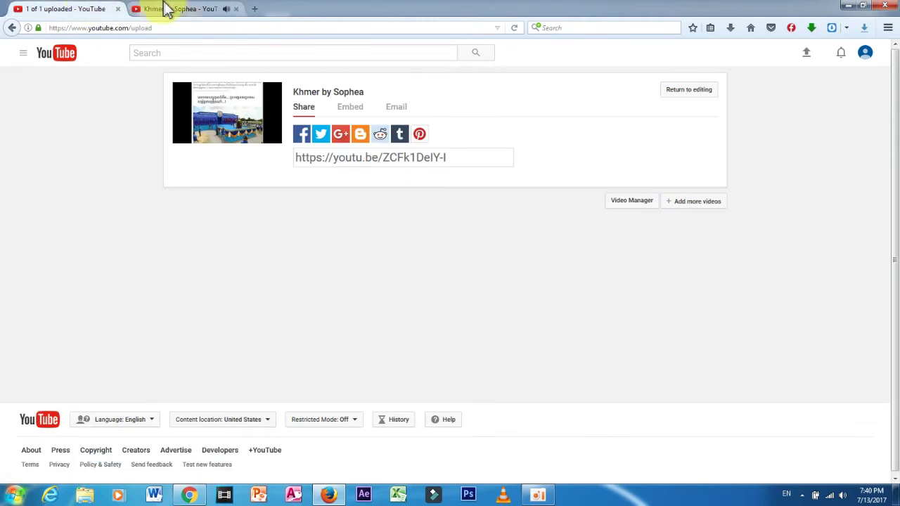
left_click(163, 9)
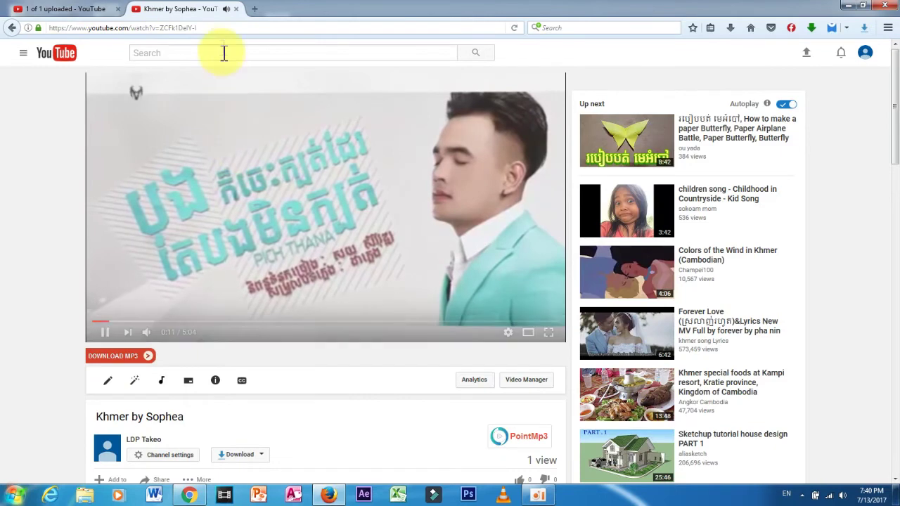
left_click(236, 9)
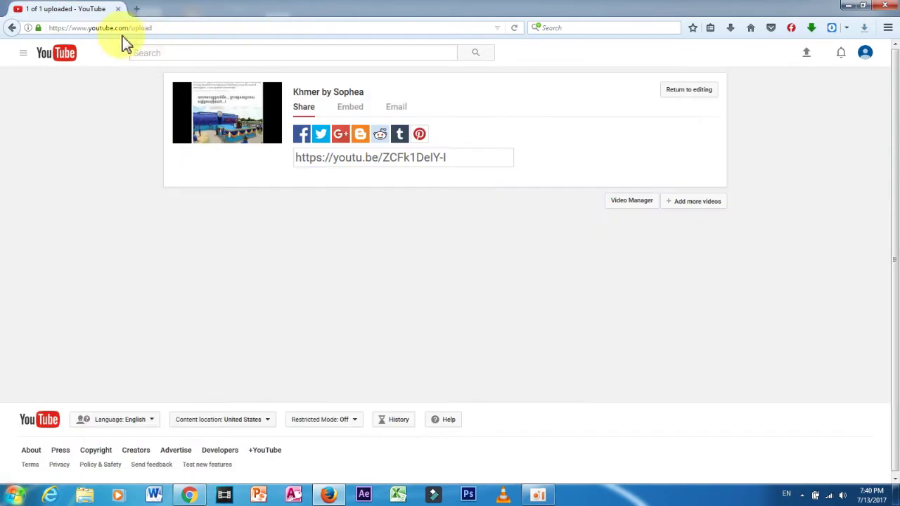
left_click(648, 205)
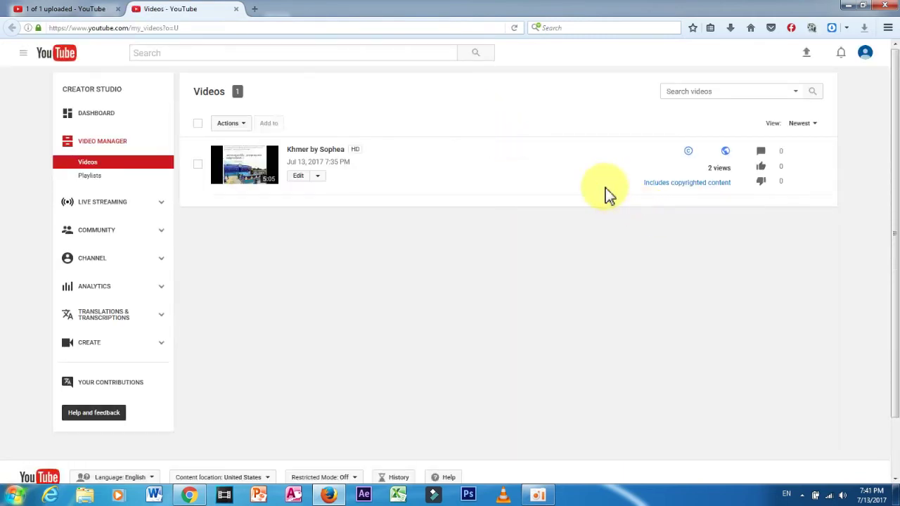
Delete the Khmer by Sophea video, then go to My channel.
left_click(320, 179)
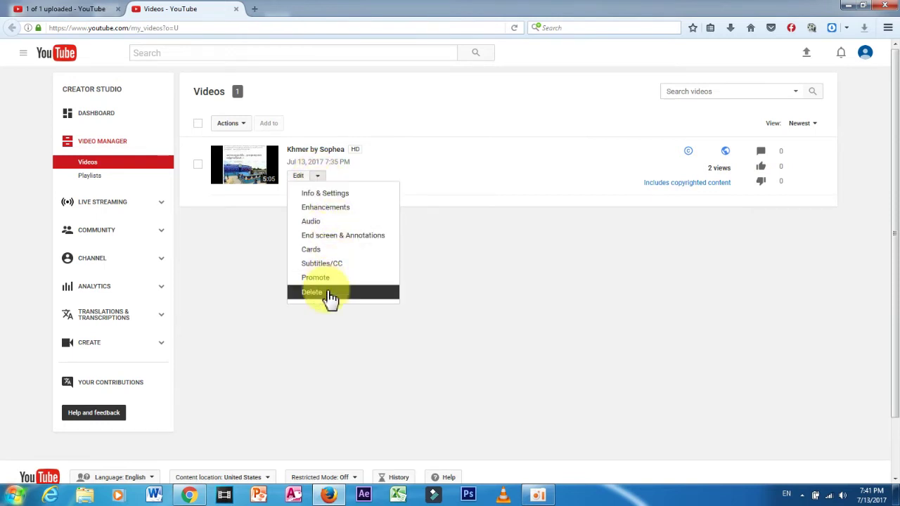
left_click(328, 292)
left_click(518, 290)
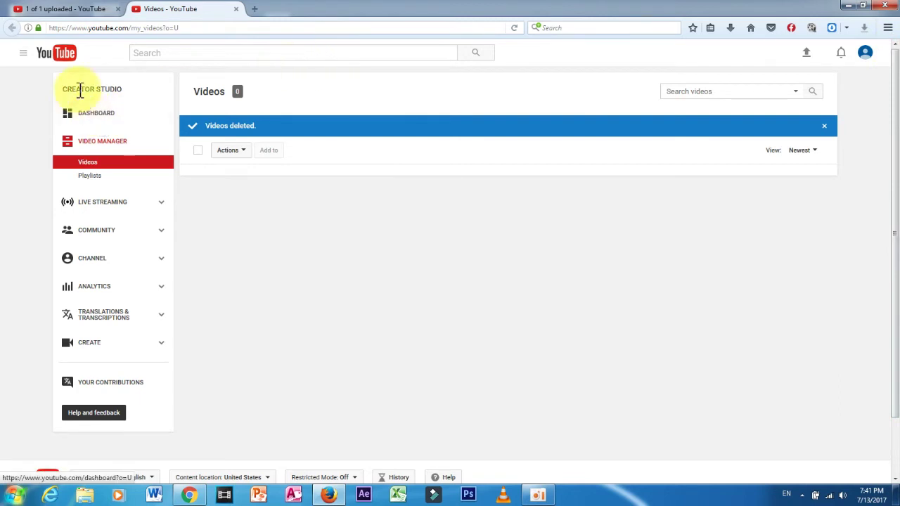
left_click(27, 57)
left_click(53, 103)
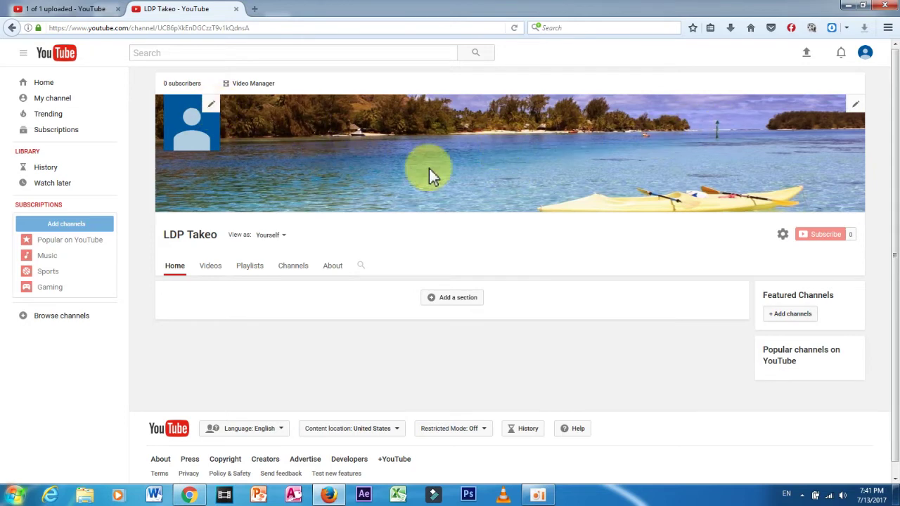
Cancel the Brand Account channel-icon notice and reload My channel.
left_click(210, 107)
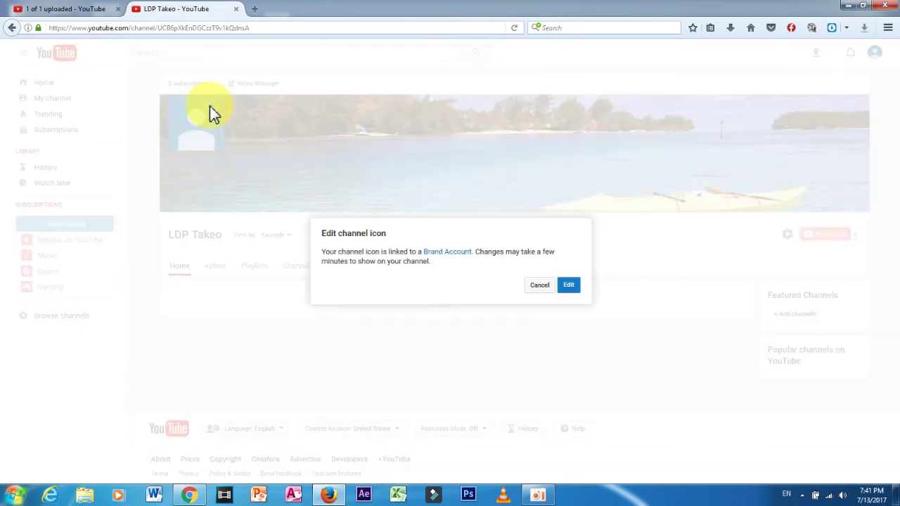
left_click(542, 285)
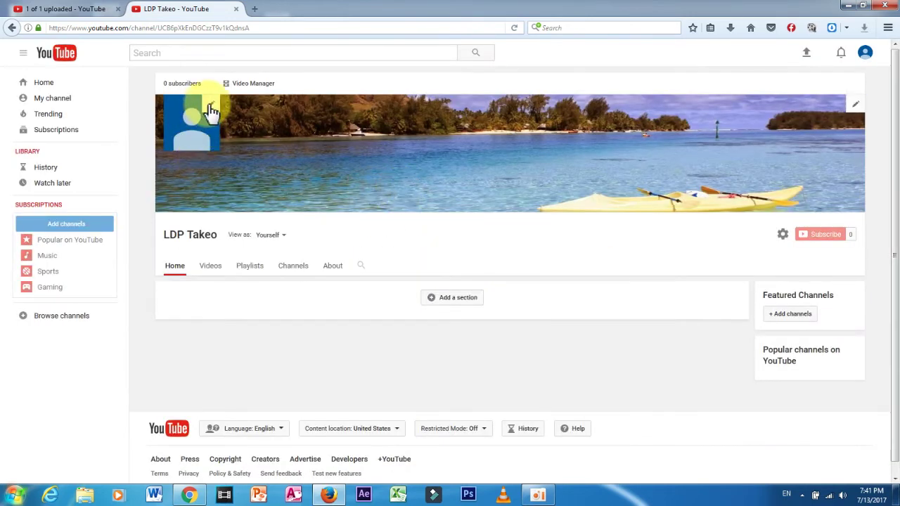
left_click(57, 104)
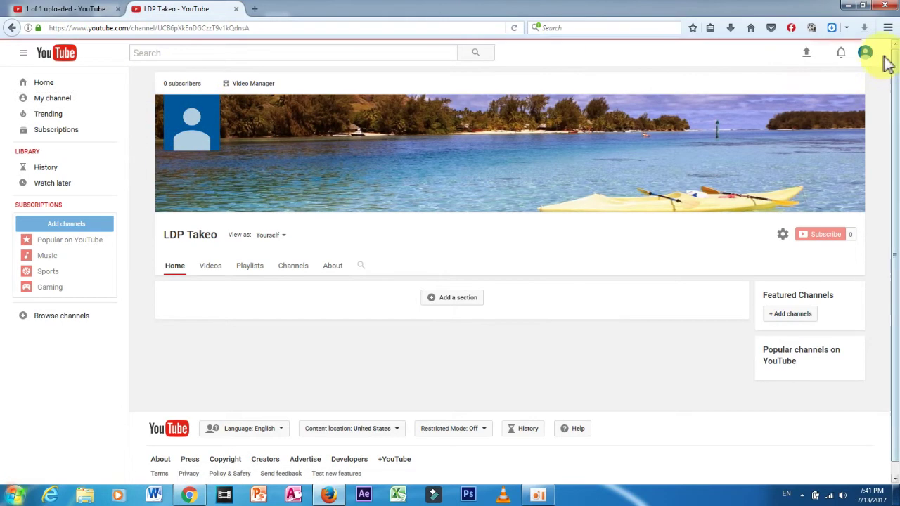
Switch to the other LDP Takeo channel from the account list.
left_click(865, 54)
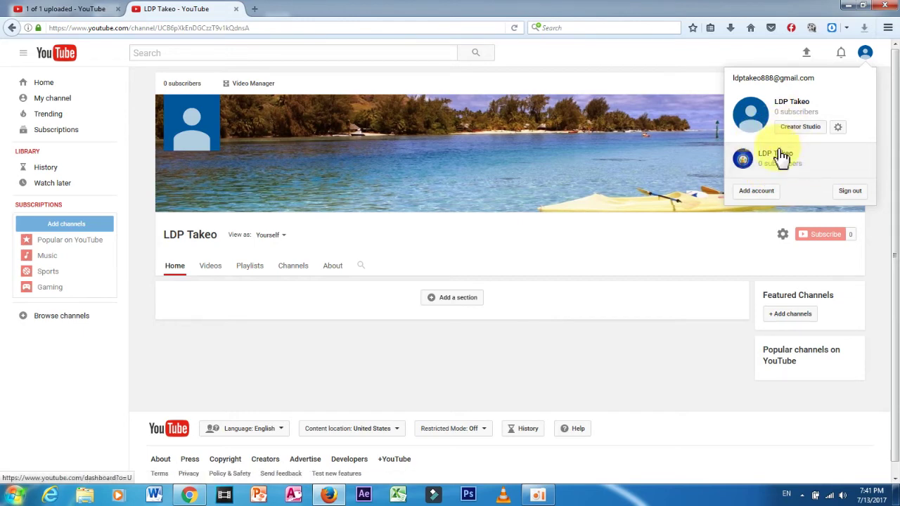
left_click(869, 61)
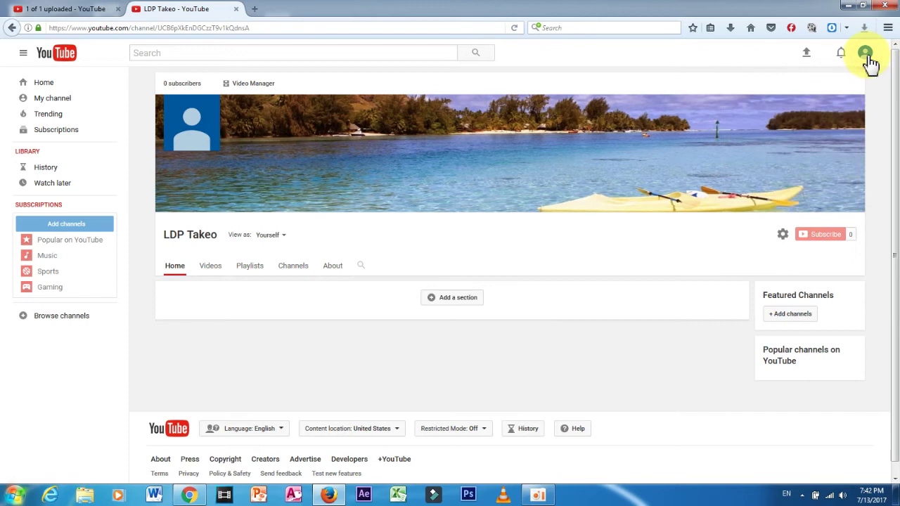
left_click(867, 58)
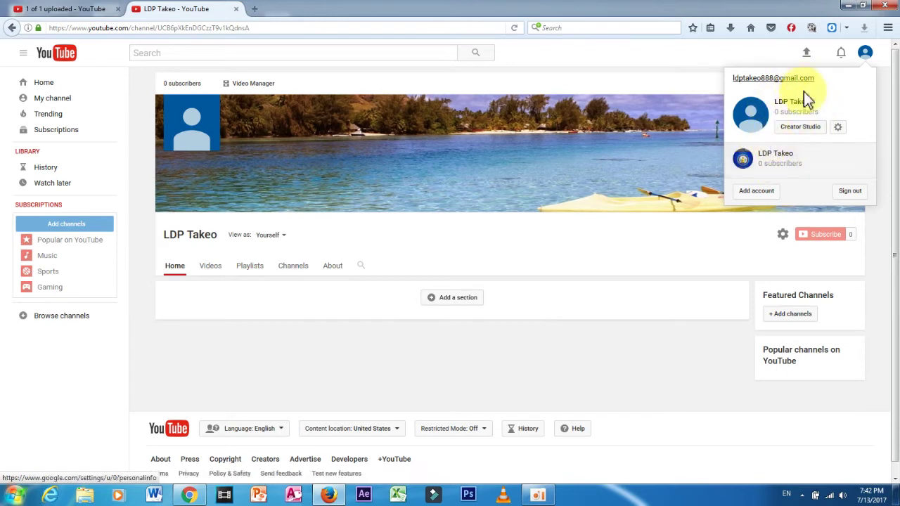
left_click(792, 165)
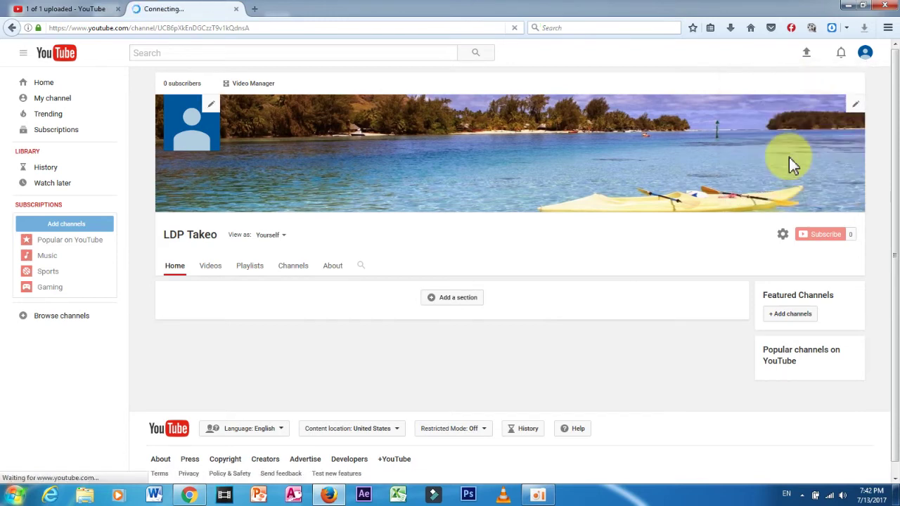
left_click(61, 100)
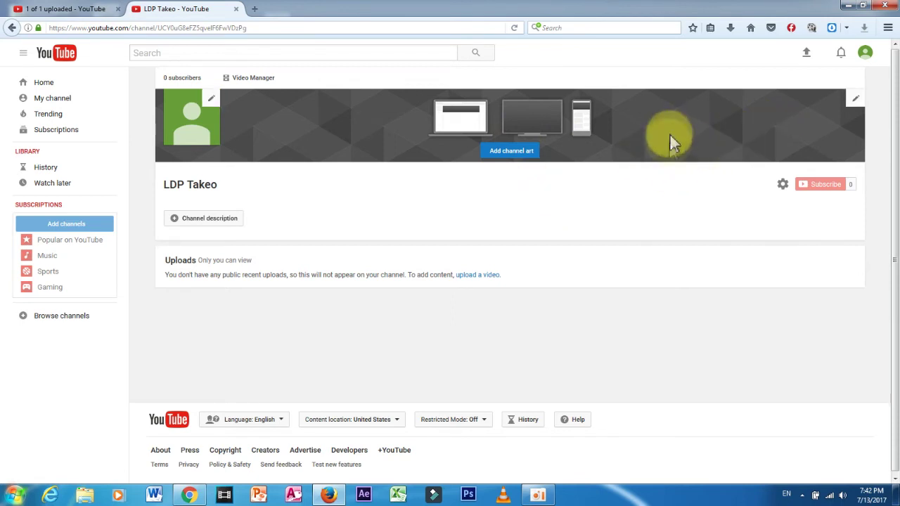
left_click(864, 57)
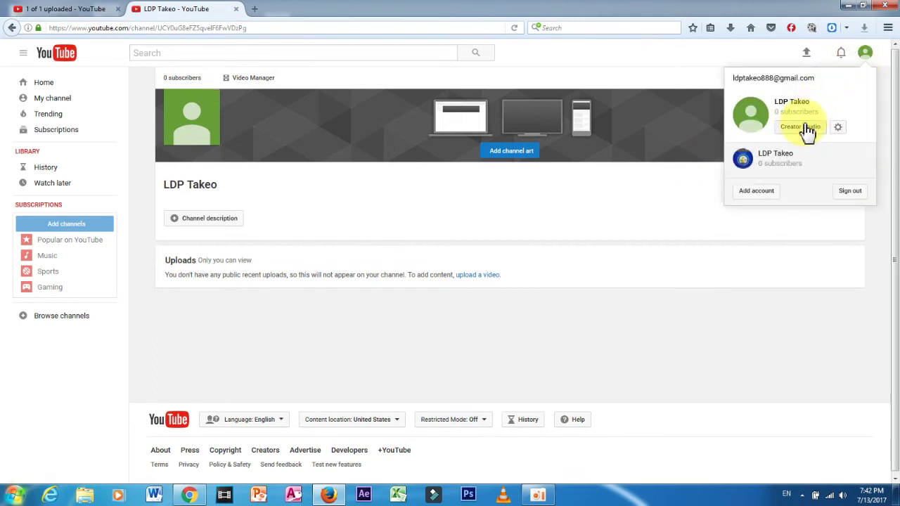
left_click(780, 162)
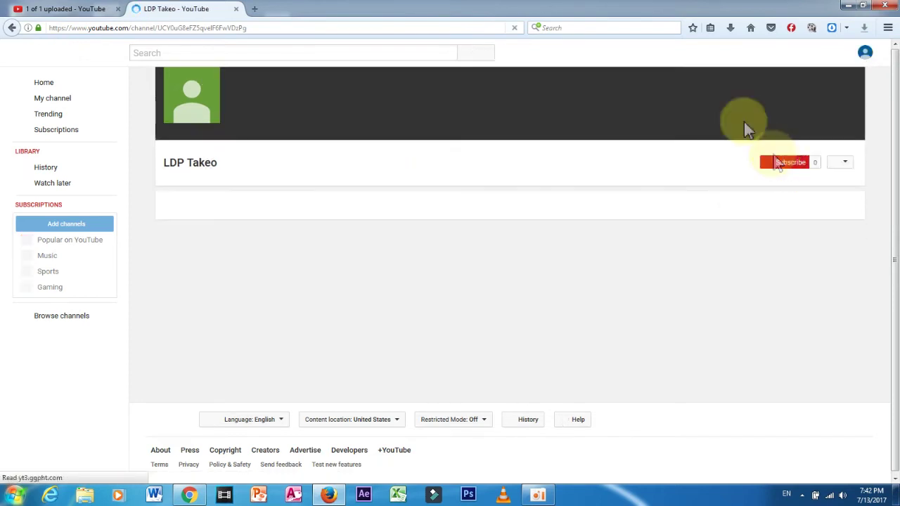
left_click(69, 100)
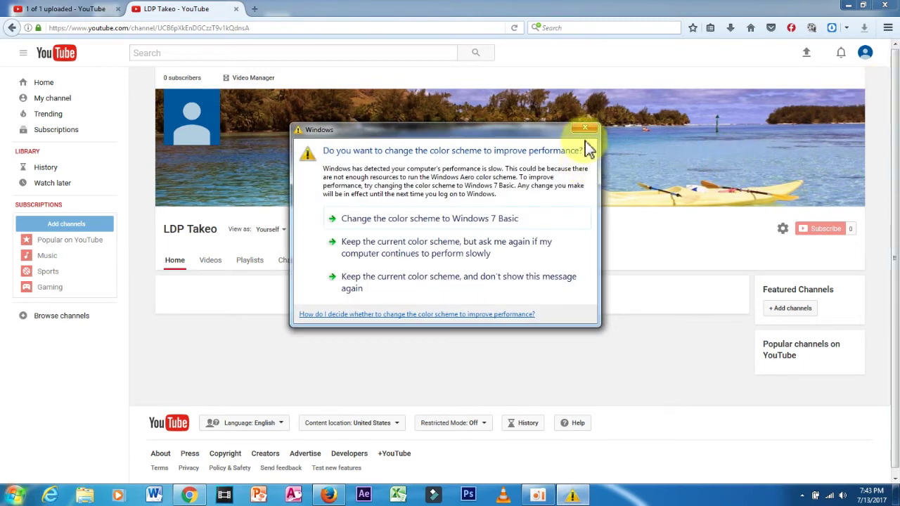
Dismiss the colour-scheme warning and open YouTube account settings for the LDP Takeo account.
left_click(590, 129)
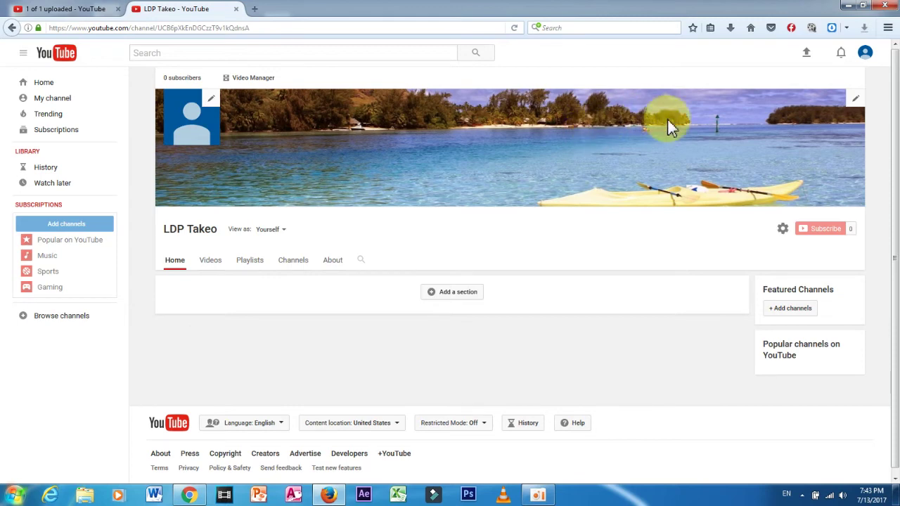
left_click(866, 57)
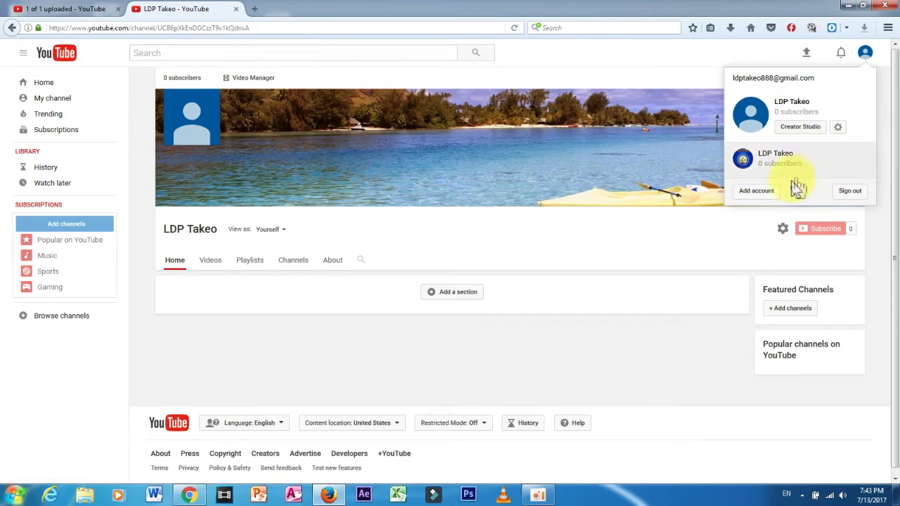
left_click(838, 128)
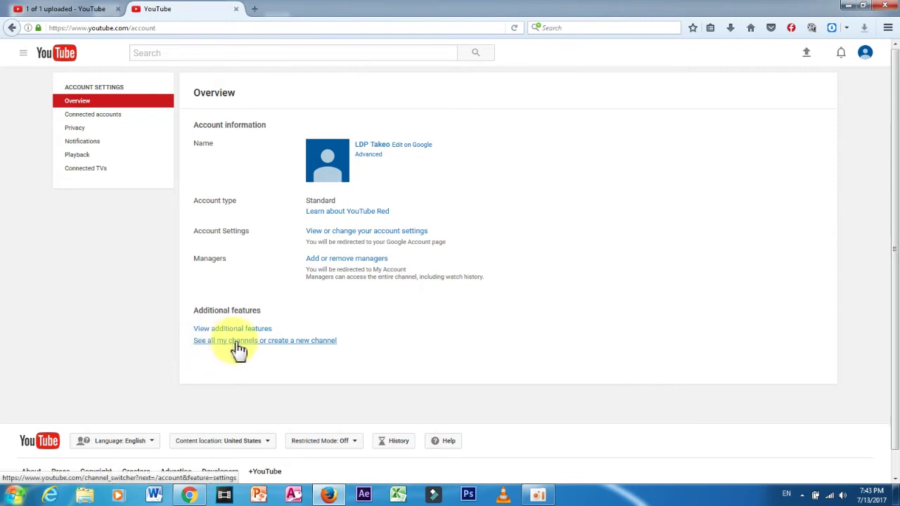
Switch to the other LDP Takeo channel, then reopen settings and list all the account's channels.
left_click(316, 341)
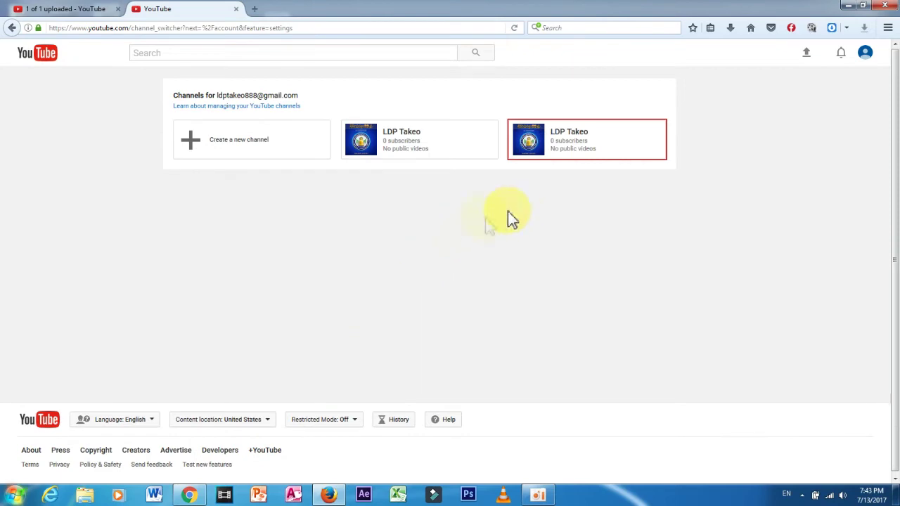
left_click(405, 156)
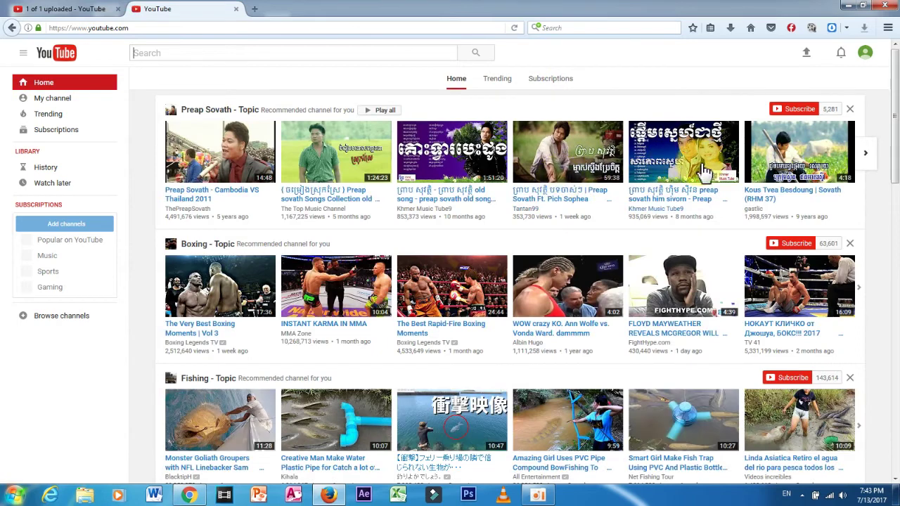
left_click(865, 56)
left_click(837, 125)
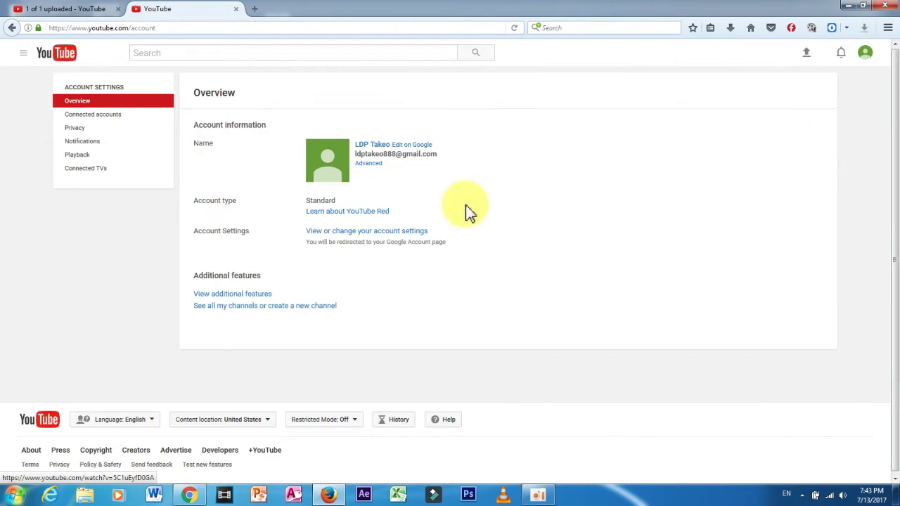
left_click(275, 309)
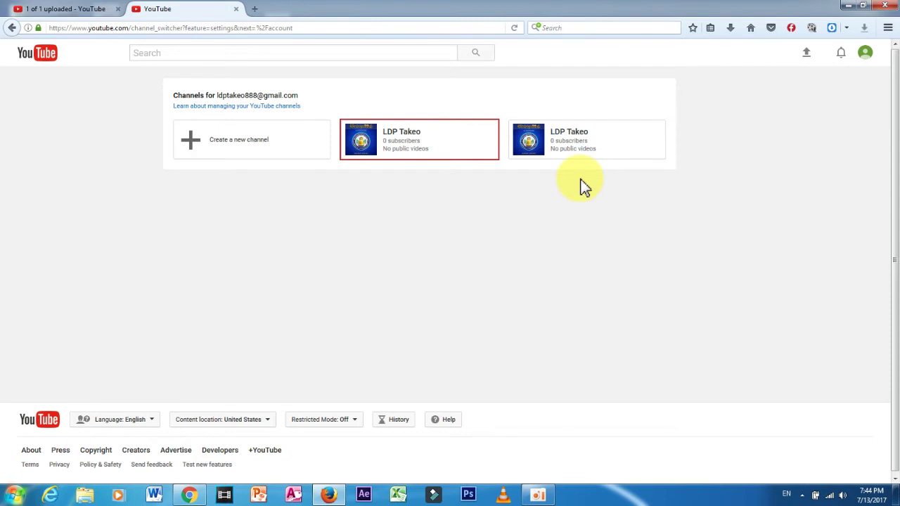
Dismiss the colour-scheme warning, switch back to the original LDP Takeo channel, and reopen the channel list.
left_click(587, 135)
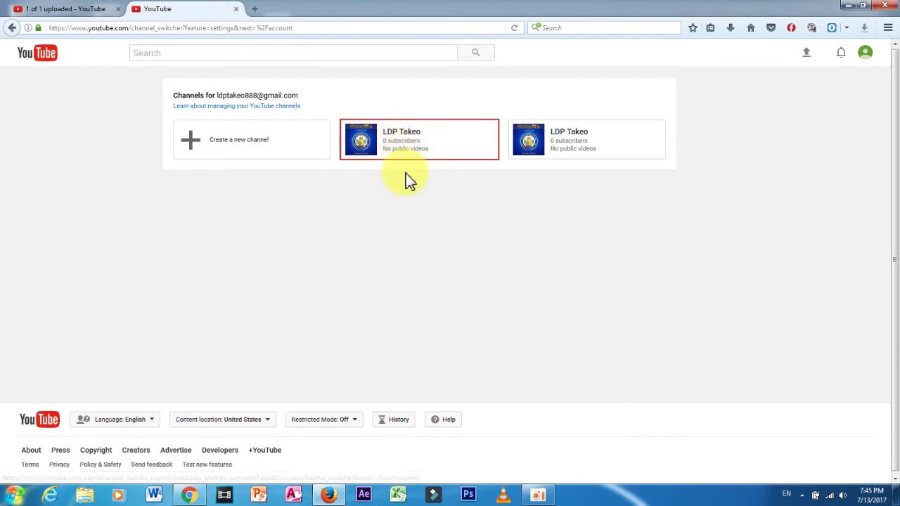
left_click(592, 146)
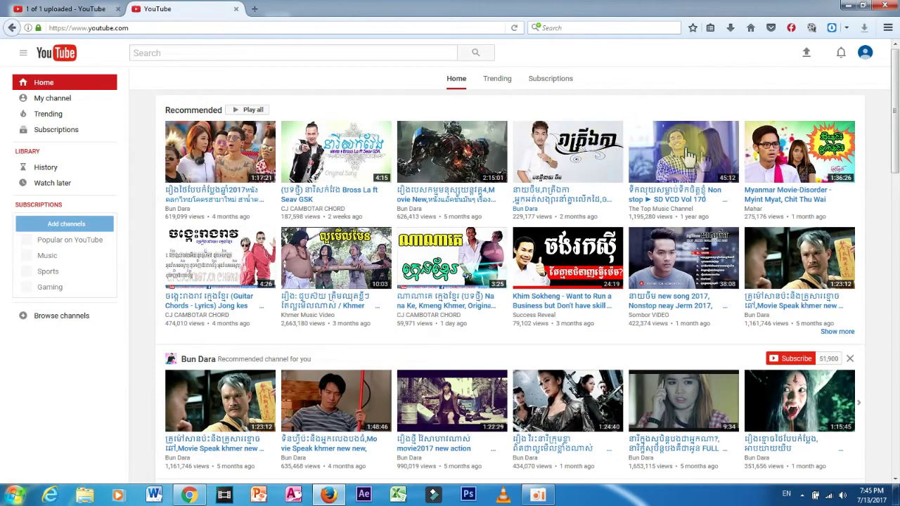
left_click(866, 57)
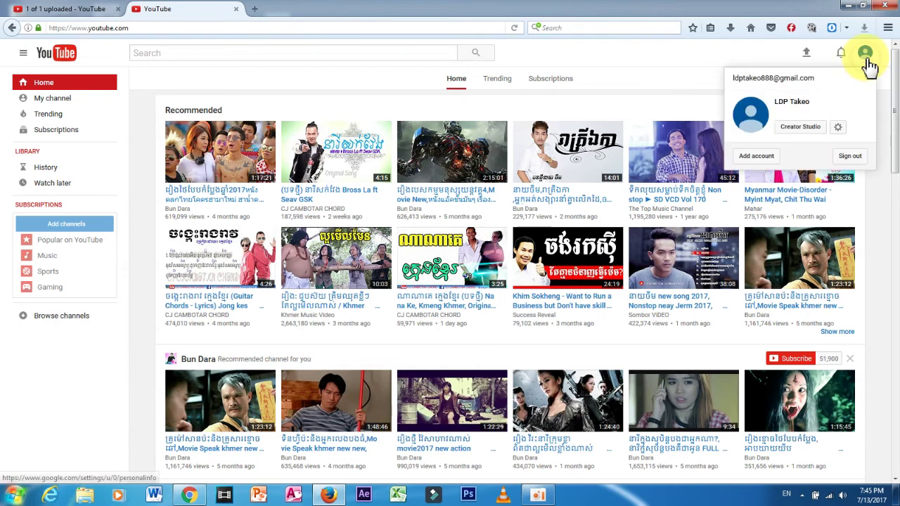
left_click(841, 128)
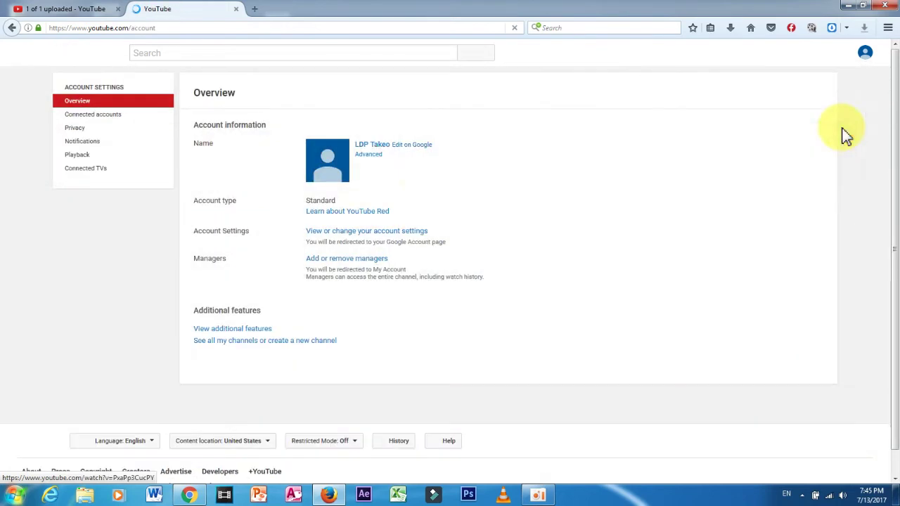
left_click(298, 343)
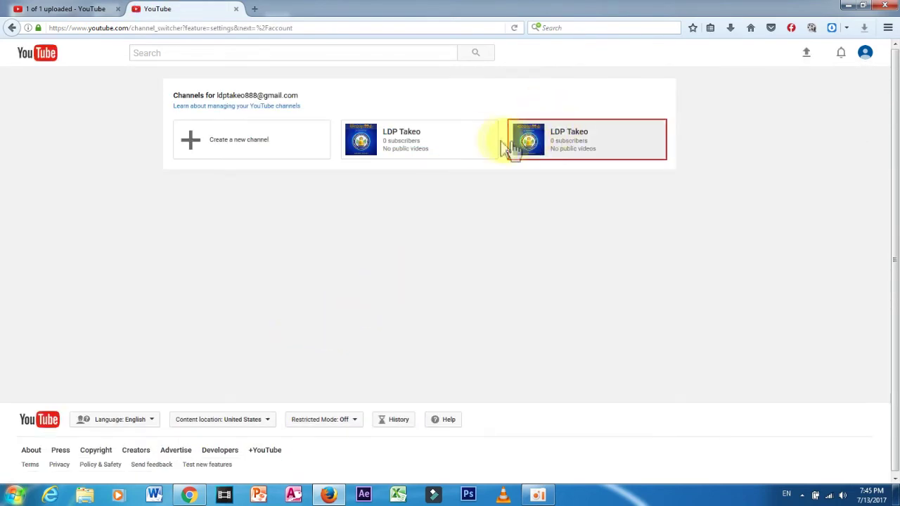
Start a new Brand Account channel, then back out to the channel list without creating it.
left_click(284, 151)
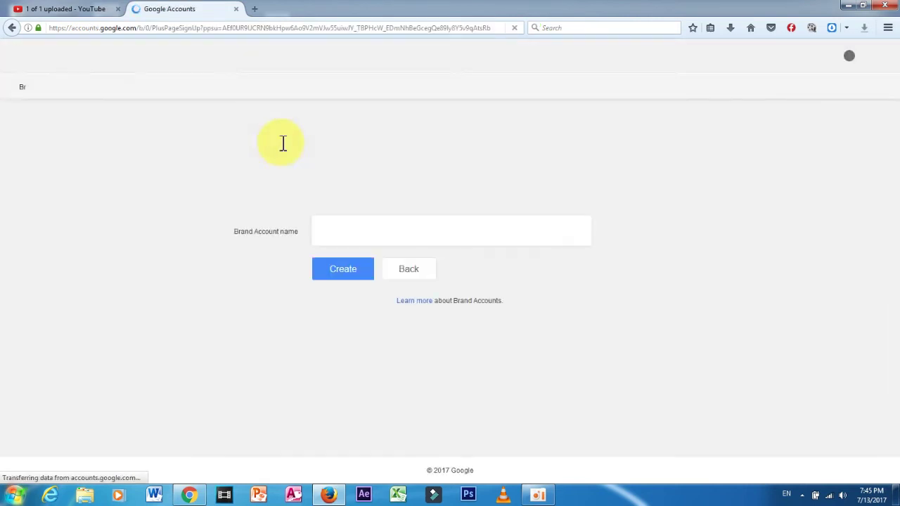
left_click(332, 237)
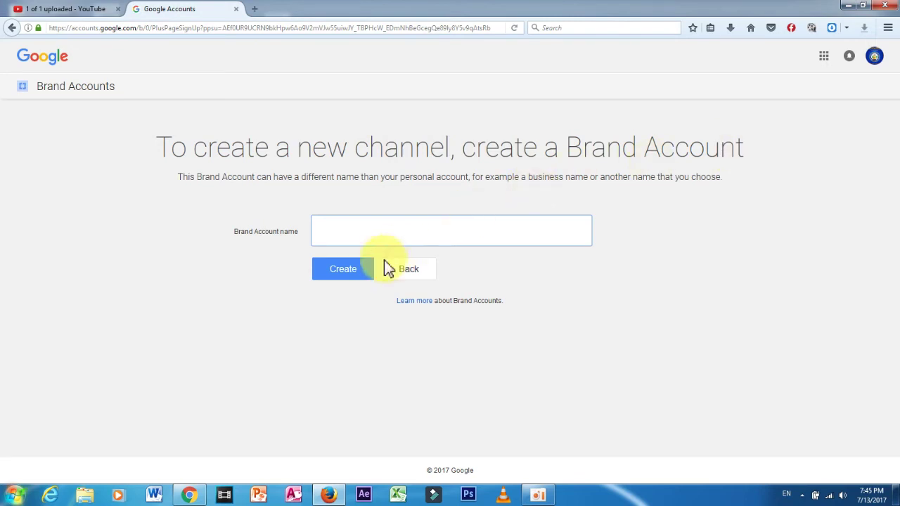
left_click(879, 65)
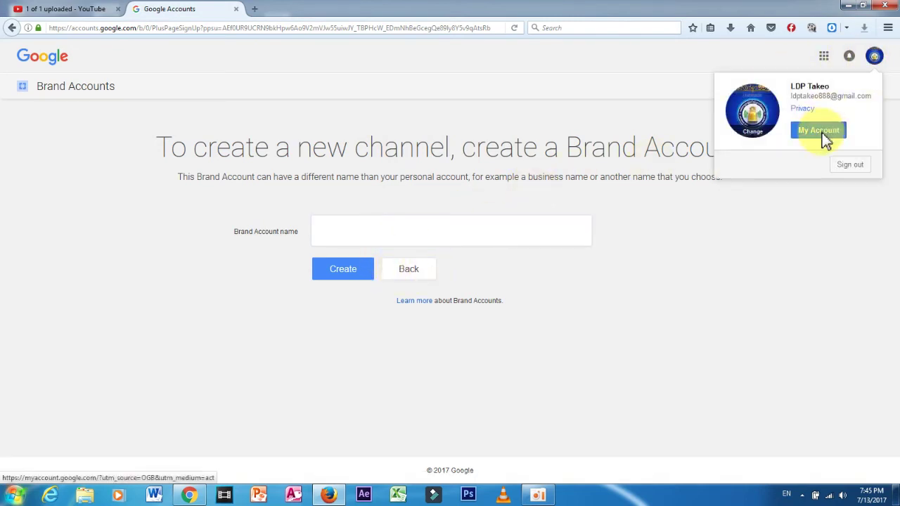
left_click(11, 28)
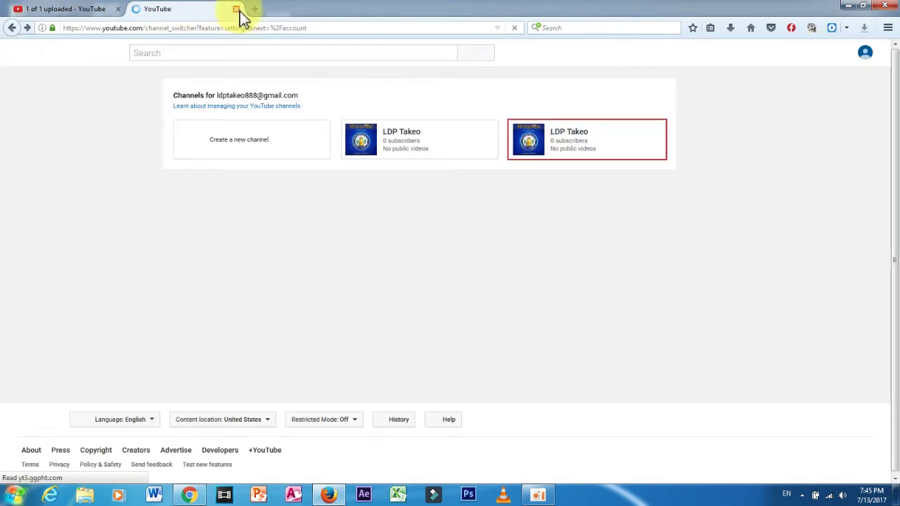
Close the '1 of 1 uploaded' browser tab.
left_click(103, 10)
left_click(164, 9)
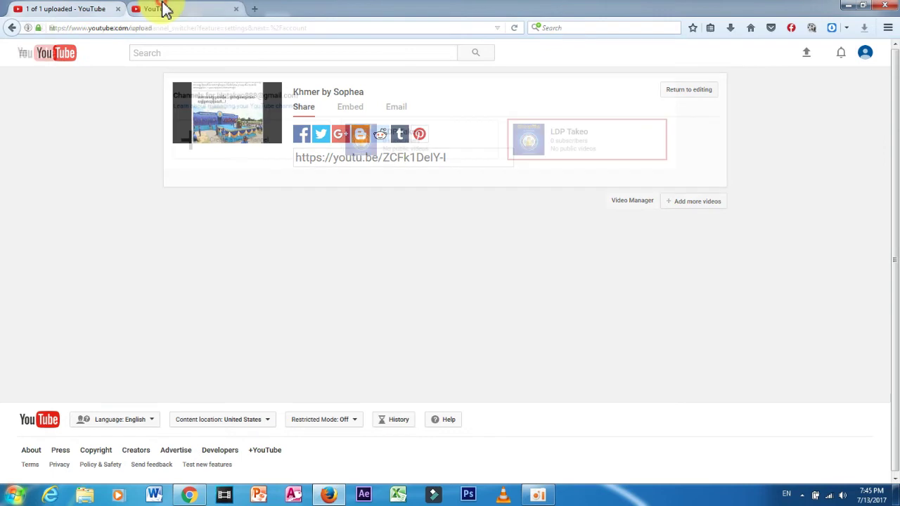
left_click(118, 9)
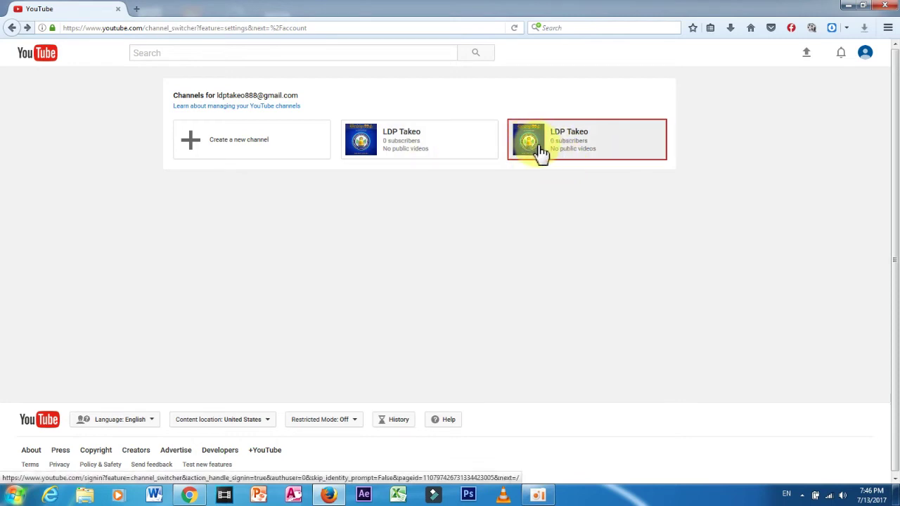
Switch to the second LDP Takeo channel and open its Creator Studio dashboard from the avatar menu.
left_click(620, 163)
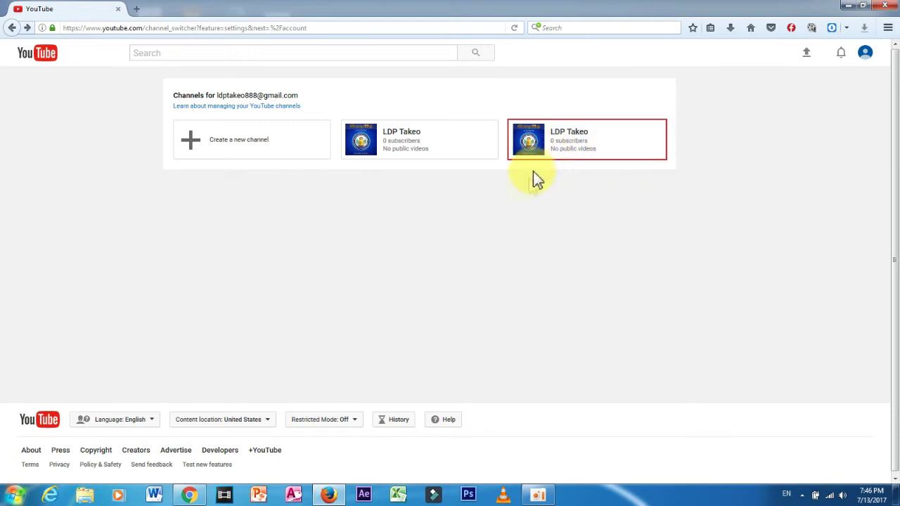
left_click(869, 58)
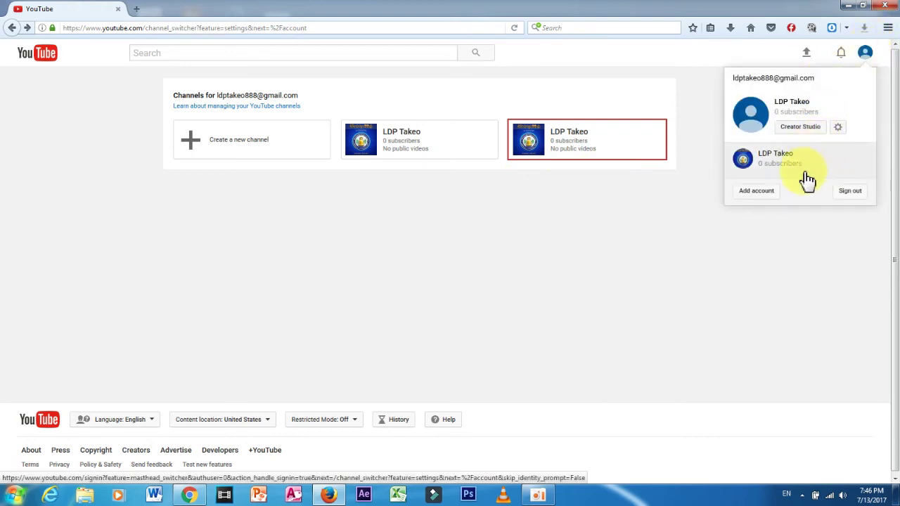
left_click(781, 239)
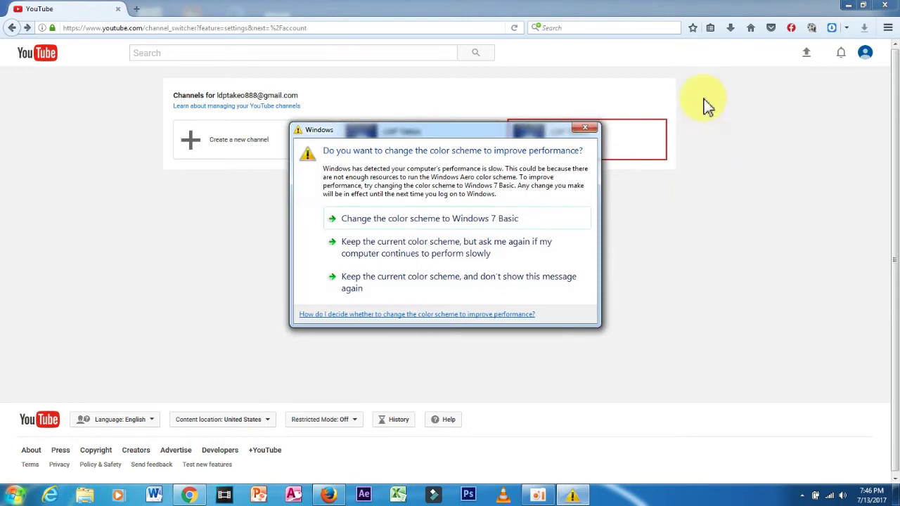
left_click(584, 127)
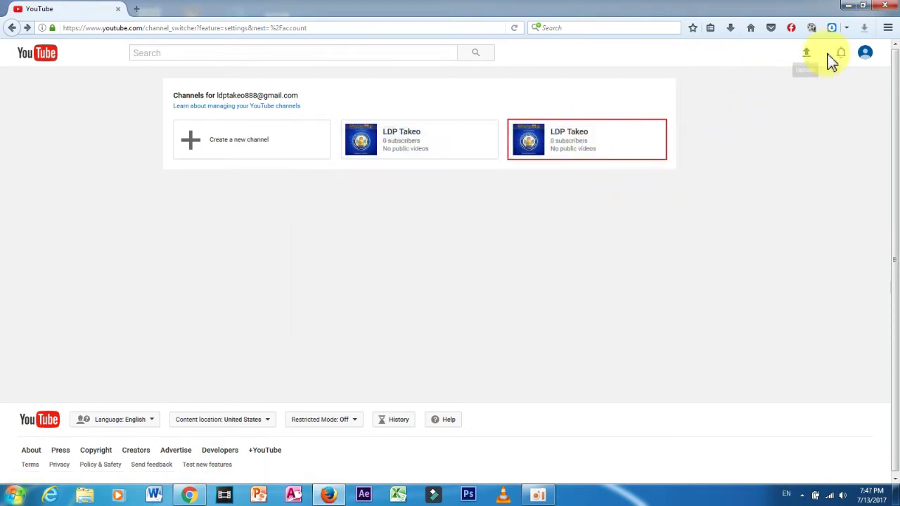
left_click(867, 56)
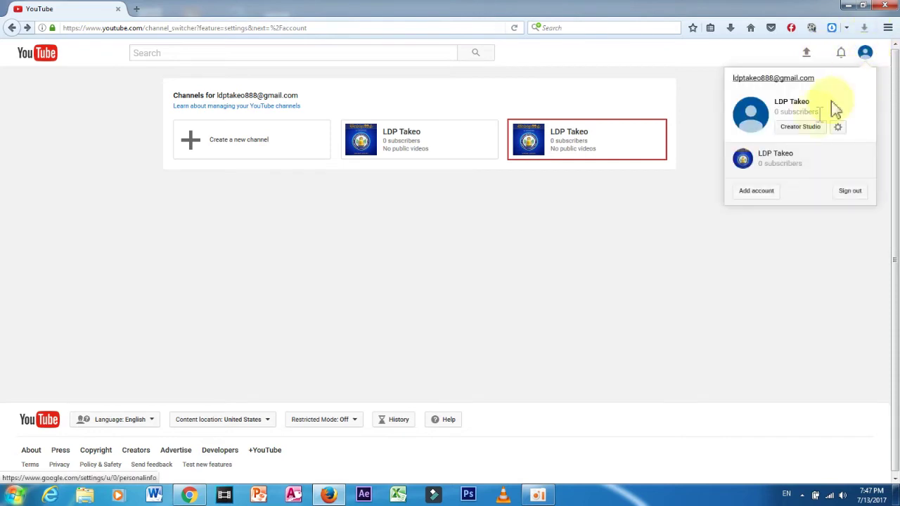
left_click(763, 260)
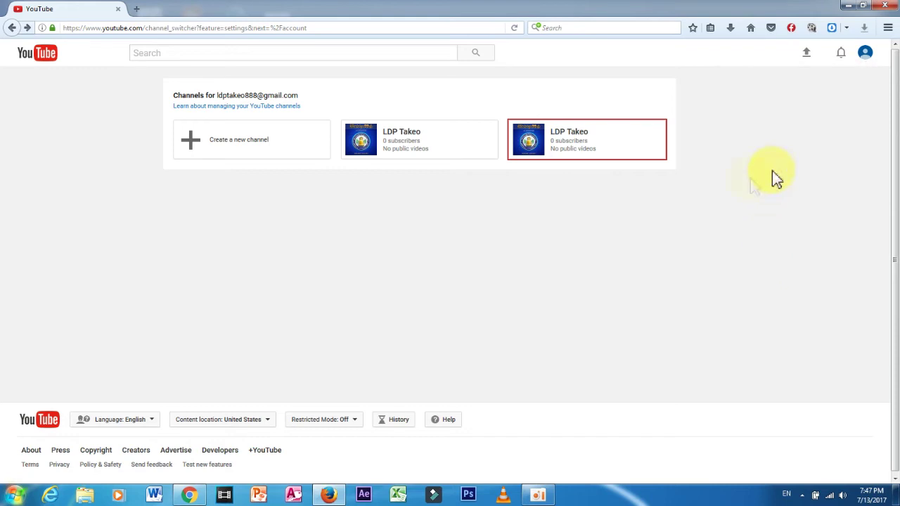
left_click(867, 56)
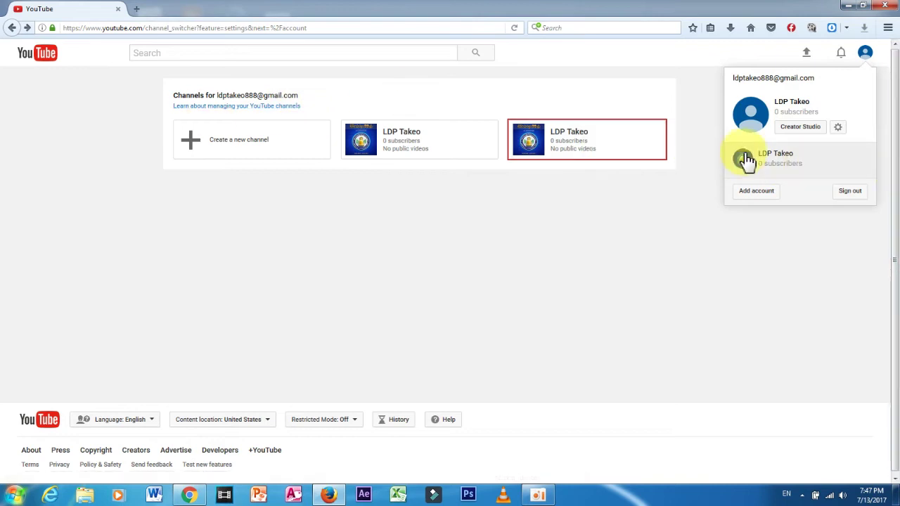
left_click(799, 127)
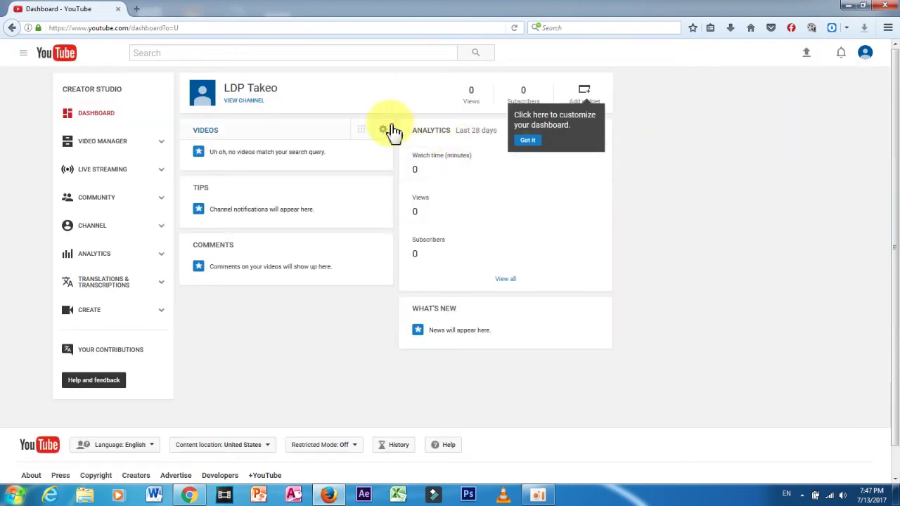
Open the LDP Takeo channel page and begin editing its channel icon.
left_click(94, 117)
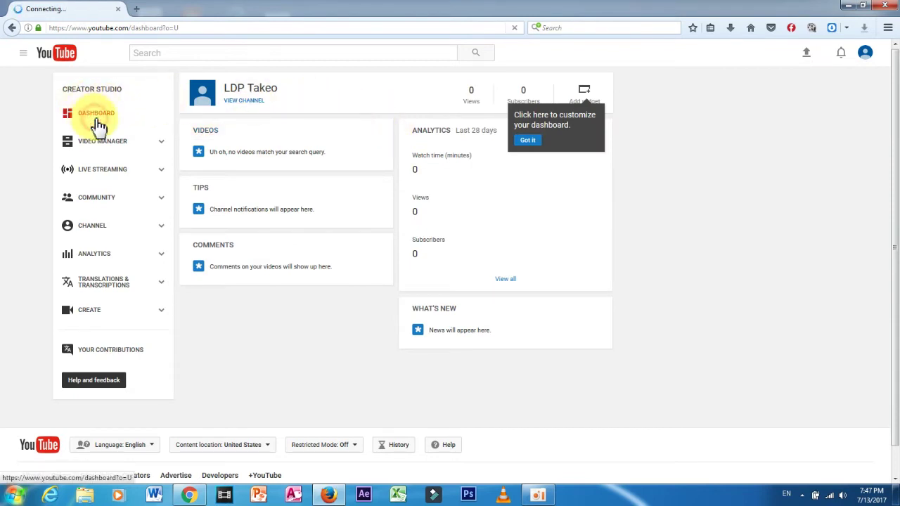
left_click(247, 106)
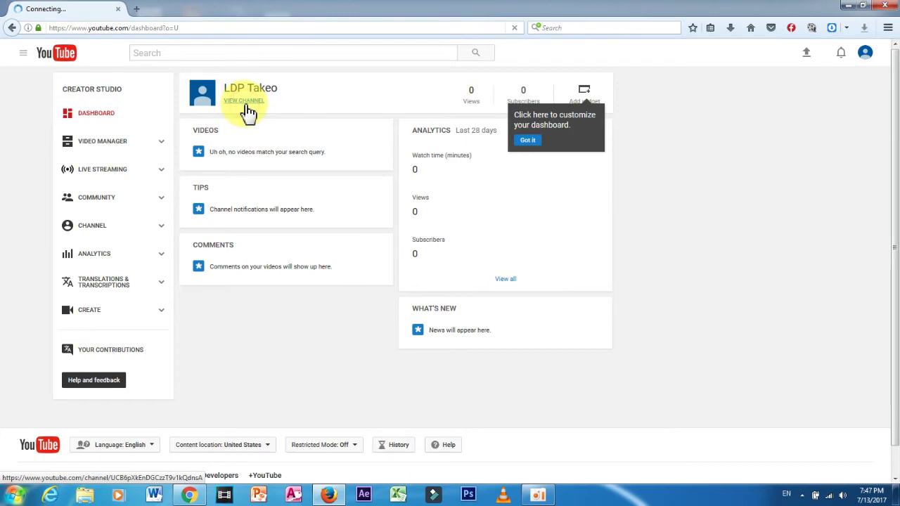
scroll(282, 130, "down", 1)
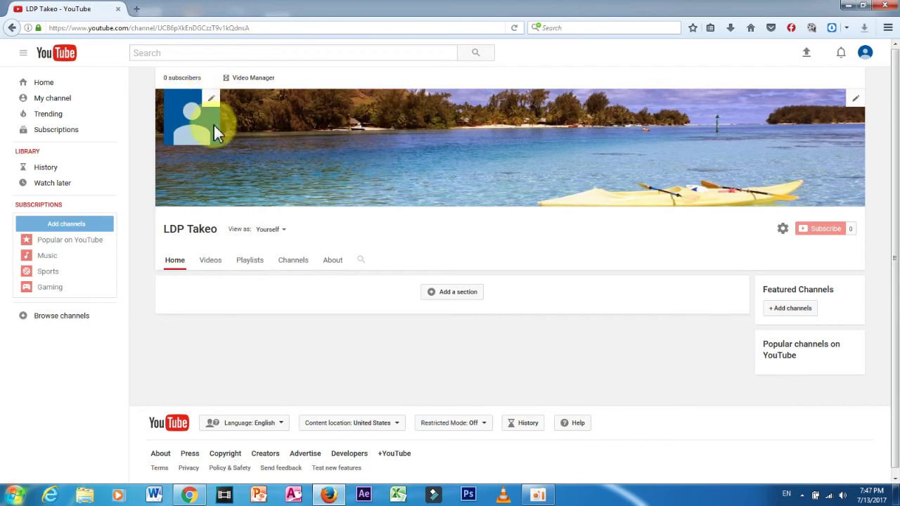
left_click(60, 103)
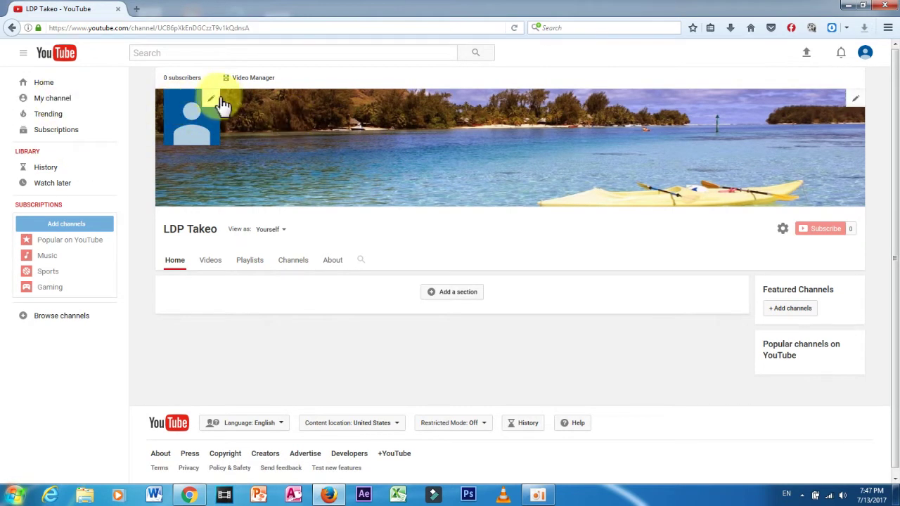
left_click(208, 103)
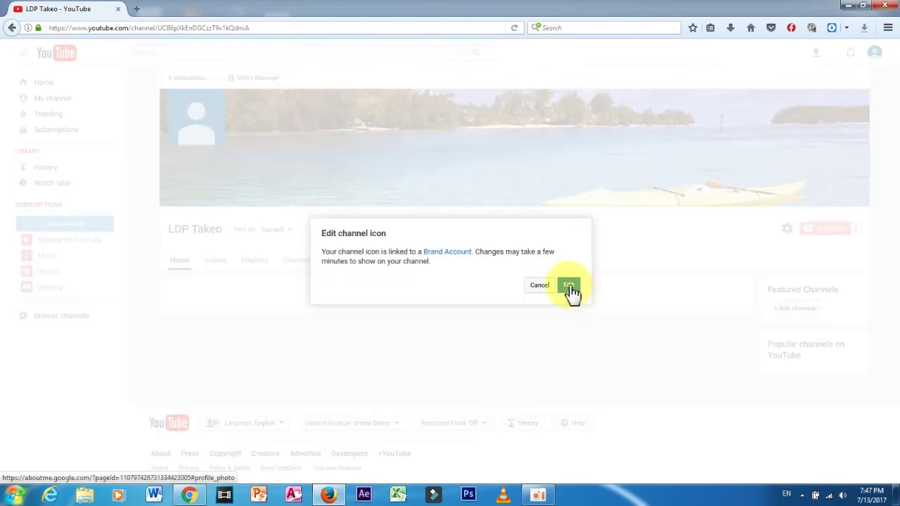
Continue to the Google profile photo editor and browse the computer for a new photo.
left_click(569, 288)
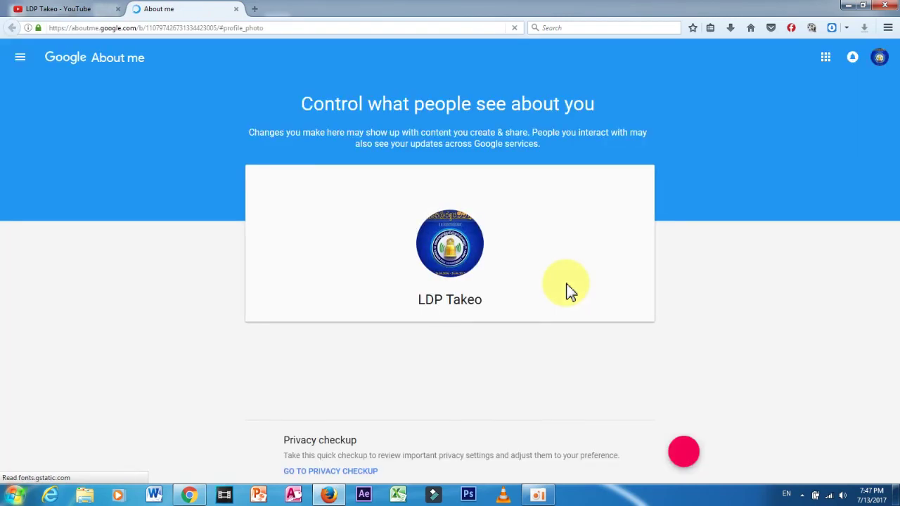
left_click(439, 242)
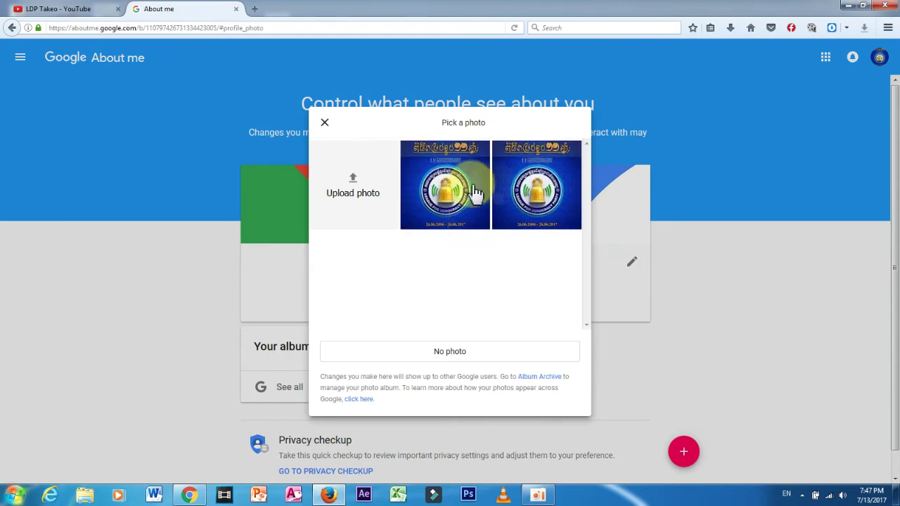
left_click(355, 179)
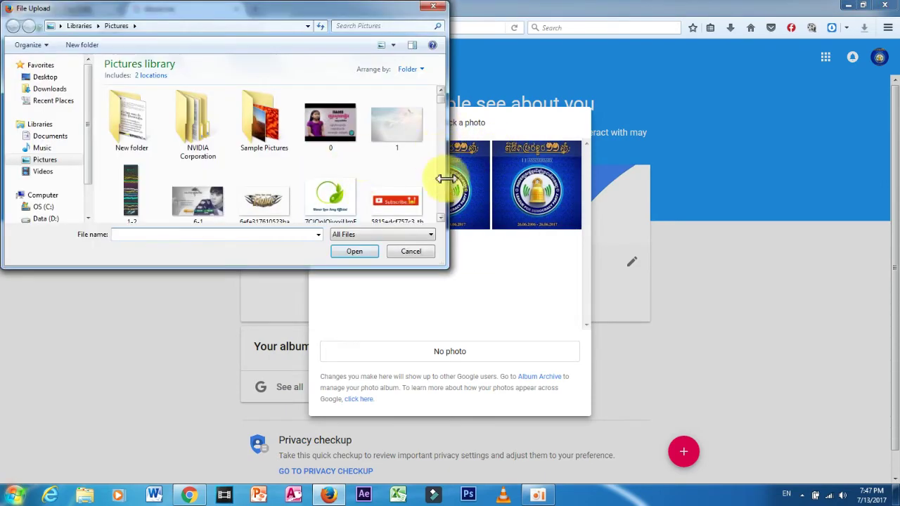
scroll(444, 196, "down", 10)
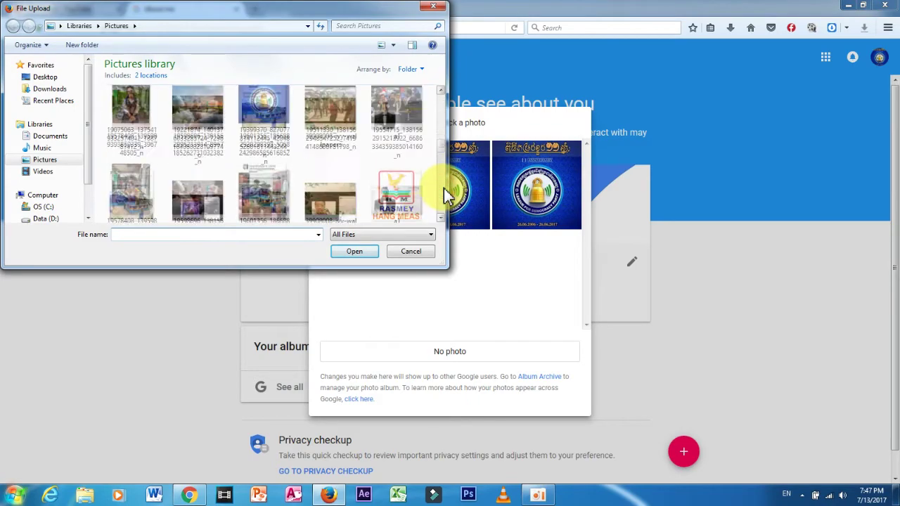
left_click(441, 90)
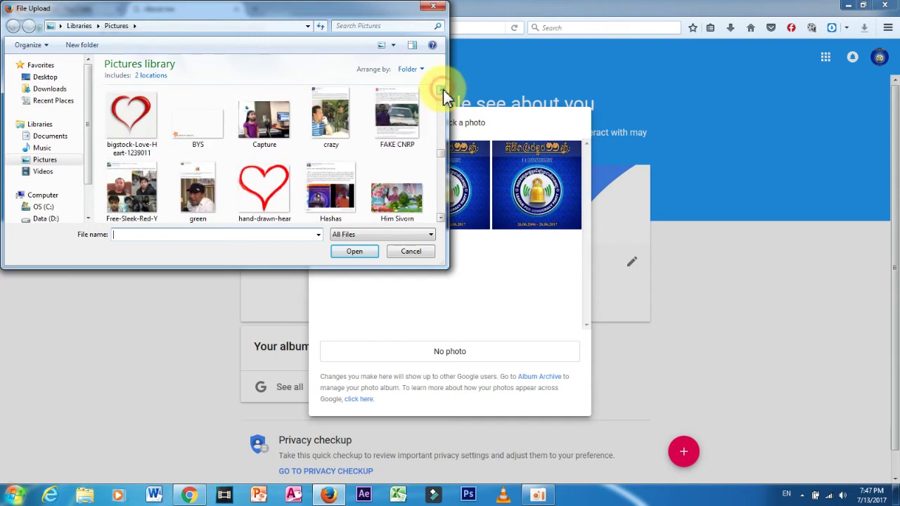
left_click(441, 90)
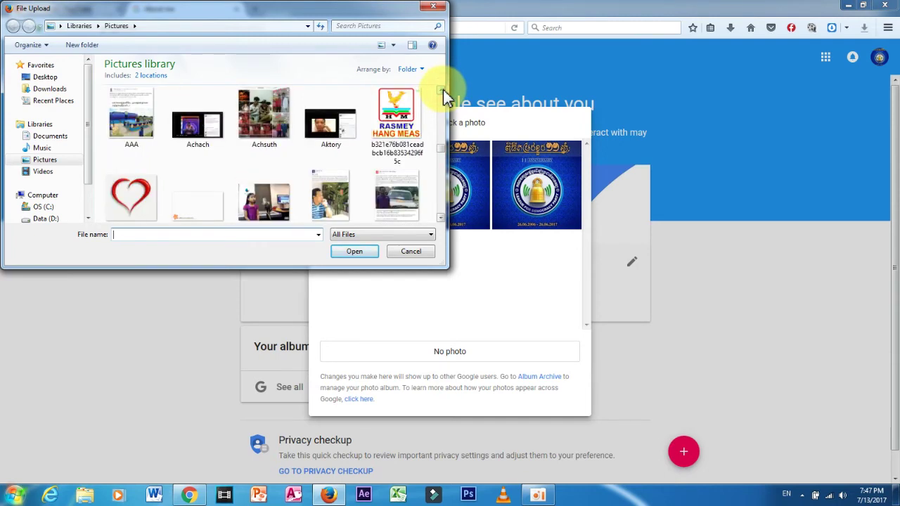
left_click(441, 90)
left_click(441, 90)
left_click(441, 90)
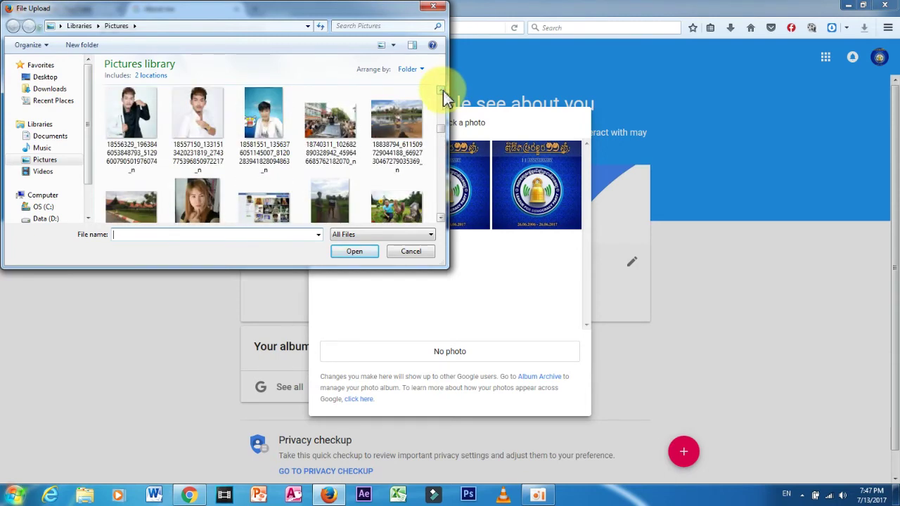
scroll(440, 129, "up", 1)
mouse_move(440, 129)
left_mouse_down()
mouse_move(434, 95)
mouse_move(435, 147)
mouse_move(450, 176)
mouse_move(440, 194)
mouse_move(459, 220)
mouse_move(456, 151)
mouse_move(446, 169)
mouse_move(433, 120)
mouse_move(447, 118)
left_mouse_up()
scroll(448, 119, "up", 2)
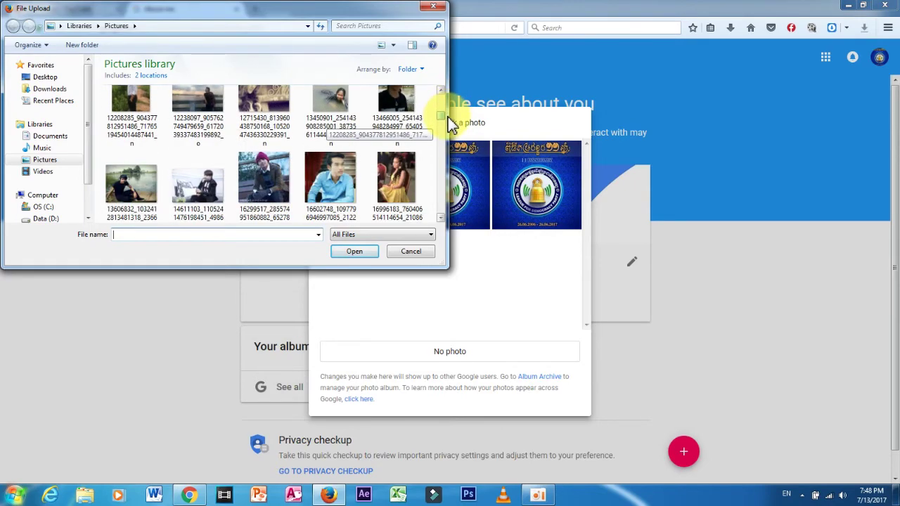
Upload the white-cap portrait, shift the crop up to include the cap, and confirm it.
double_click(404, 106)
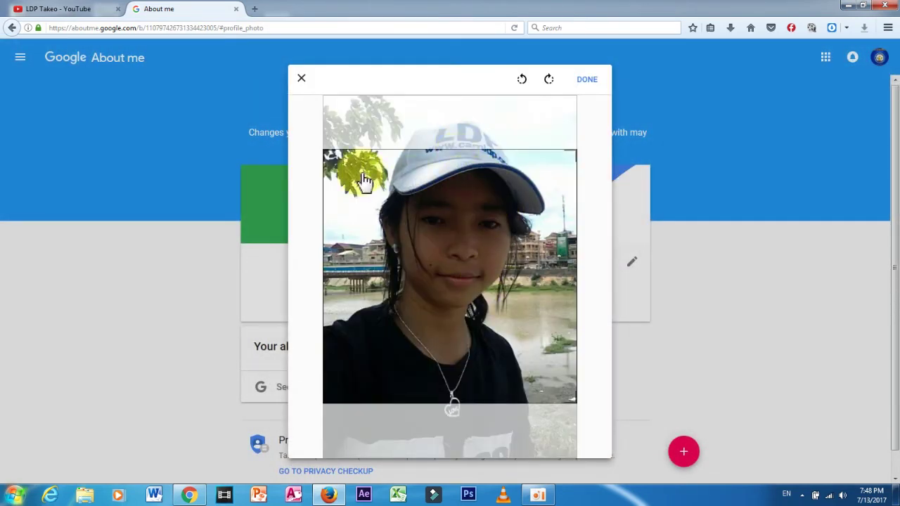
left_click_drag(389, 175, 389, 146)
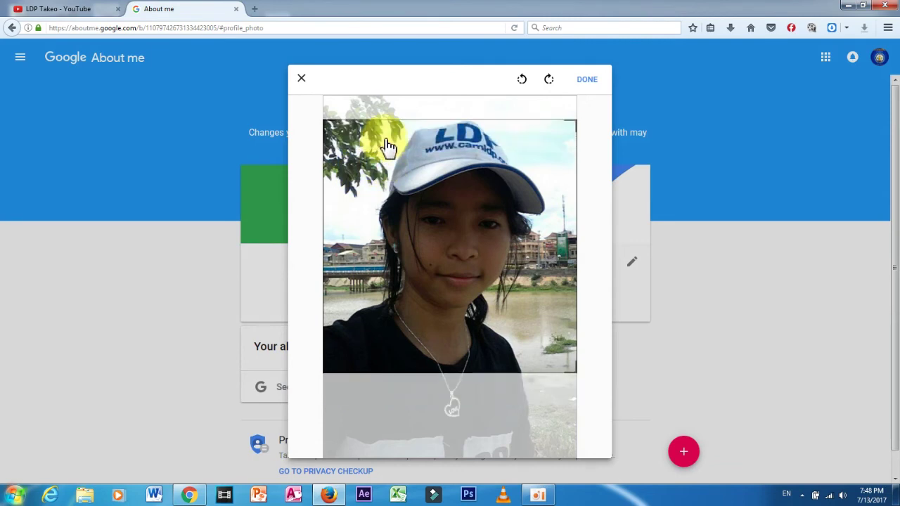
left_click(581, 81)
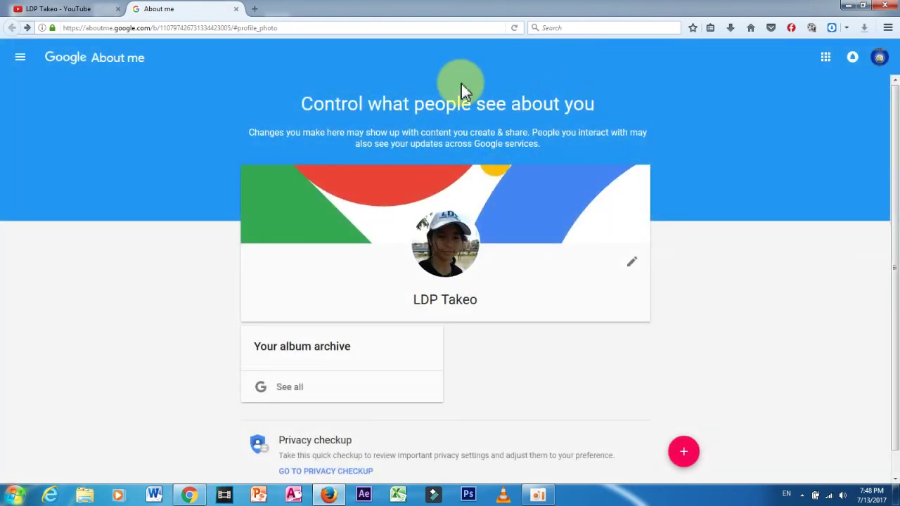
Check the updated profile photo on About me, then close the About me tab.
left_click(160, 27)
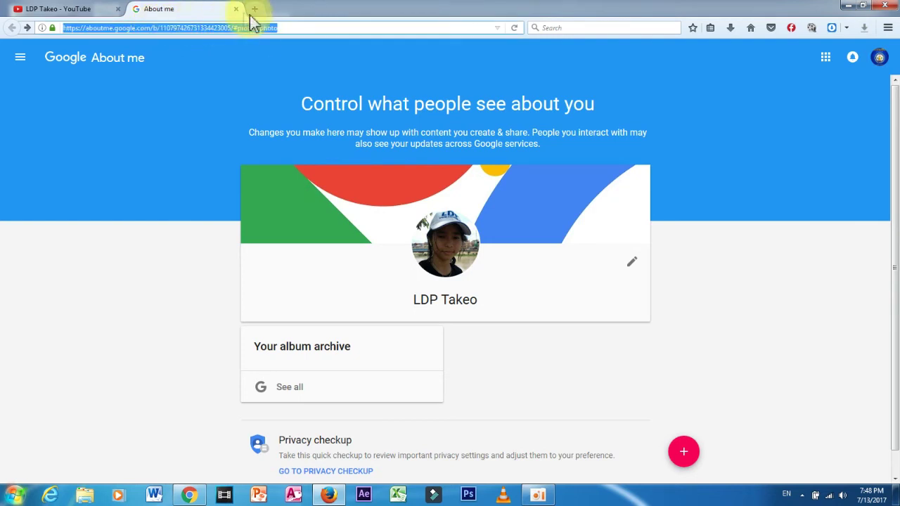
left_click(896, 474)
left_click(727, 185)
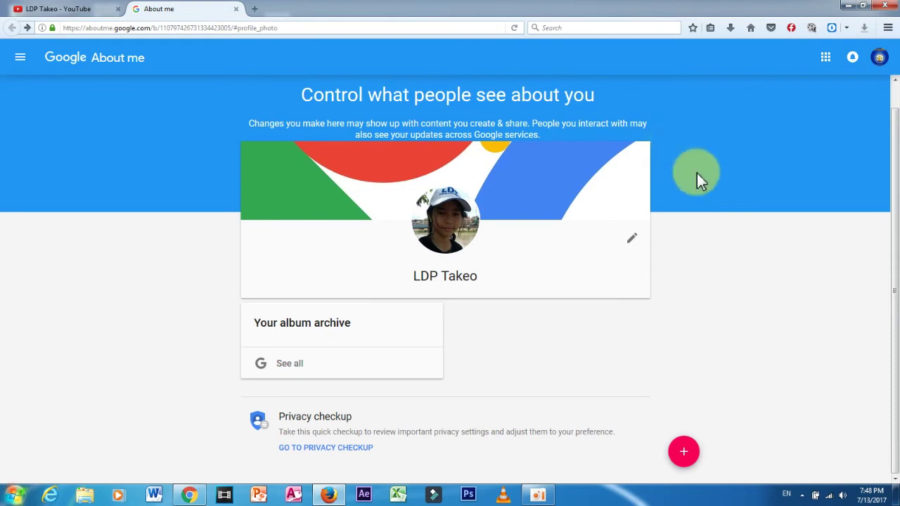
left_click(238, 10)
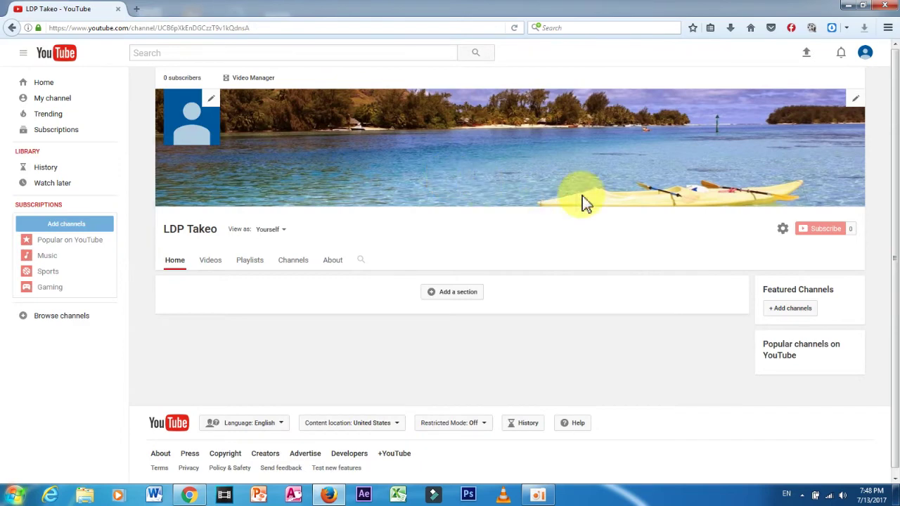
Reload the LDP Takeo channel page and reveal the banner's Edit links / Edit channel art options.
left_click(320, 30)
key("Return")
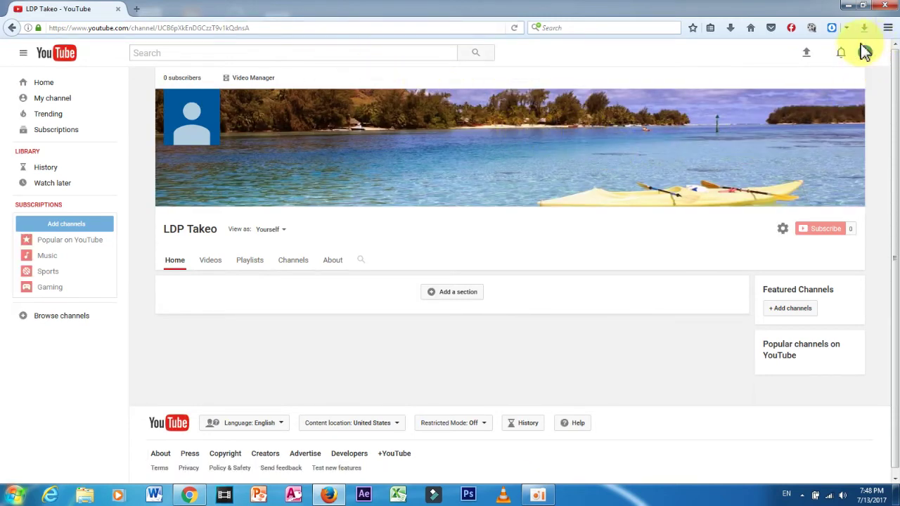
left_click(872, 62)
left_click(557, 166)
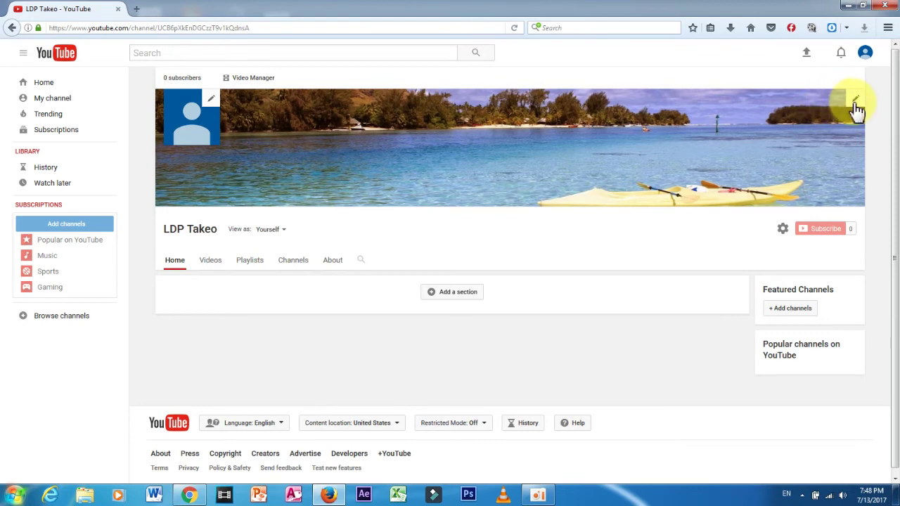
left_click(670, 139)
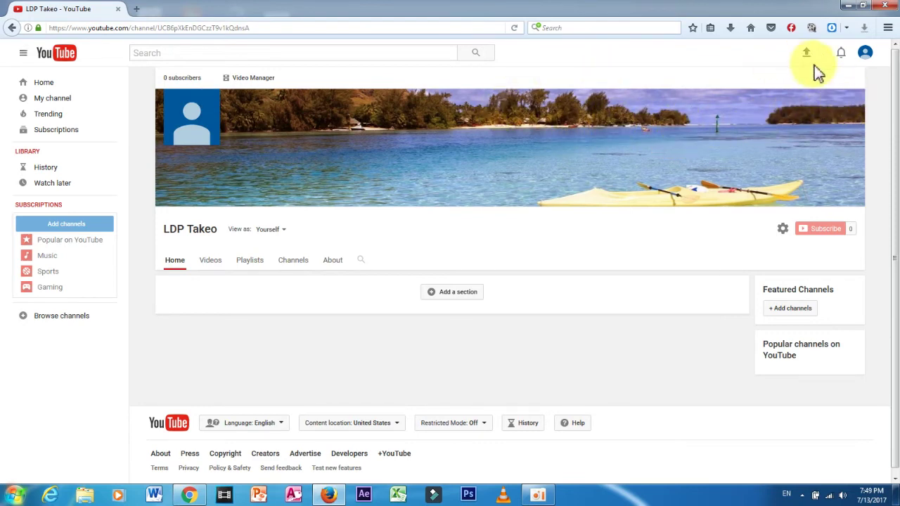
left_click(856, 100)
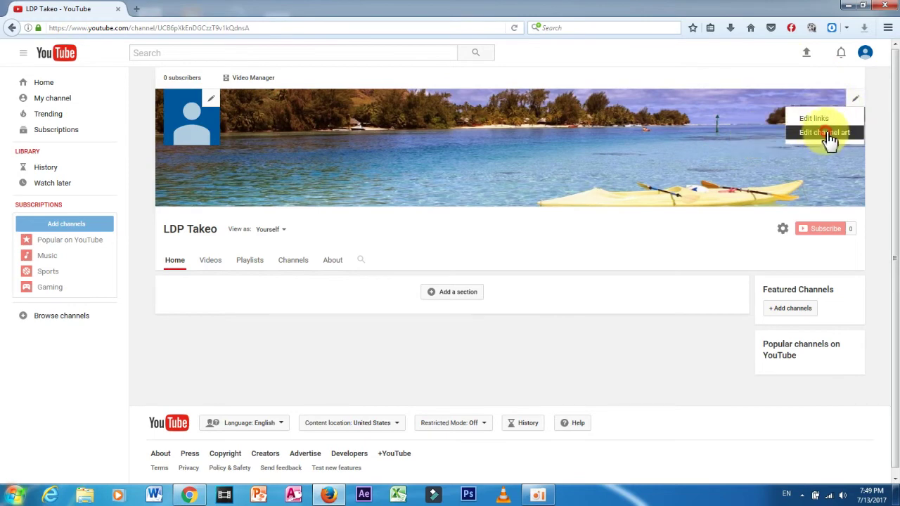
Set the orange poppy-field image from the Gallery as the channel art instead of uploading a file.
left_click(824, 133)
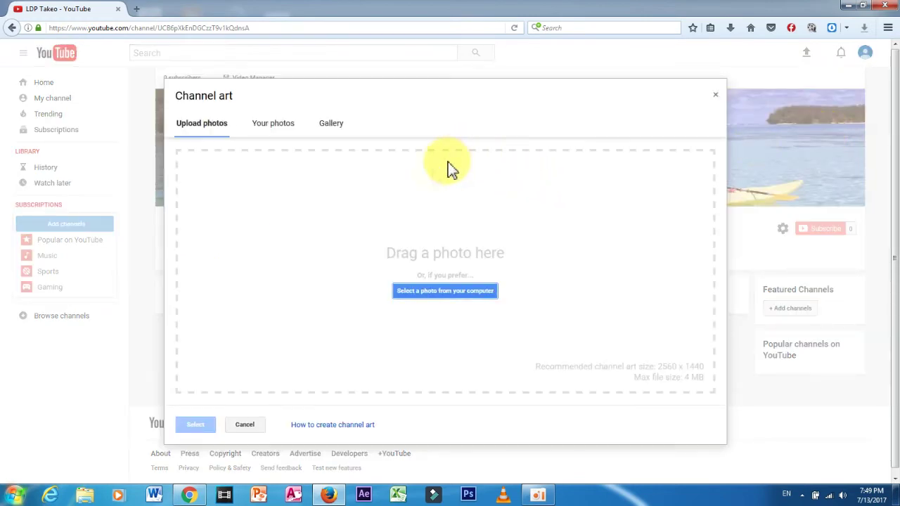
left_click(436, 292)
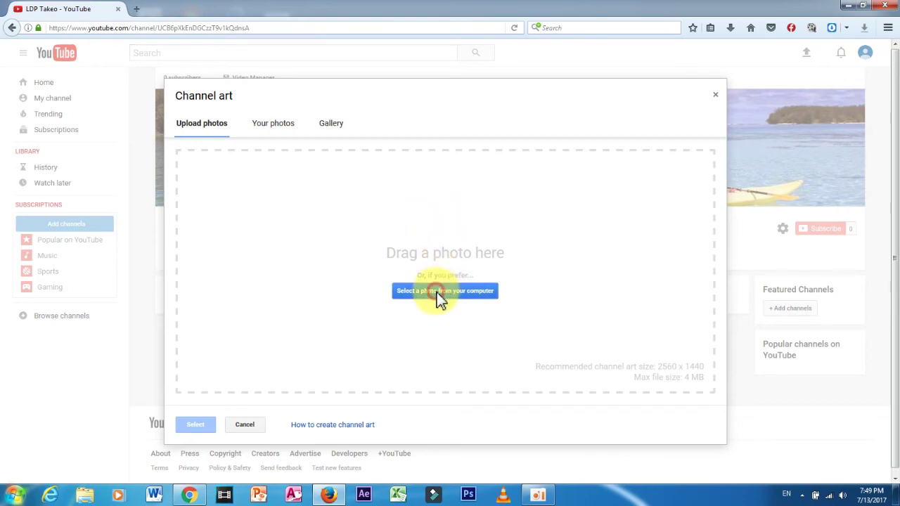
left_click_drag(441, 214, 441, 214)
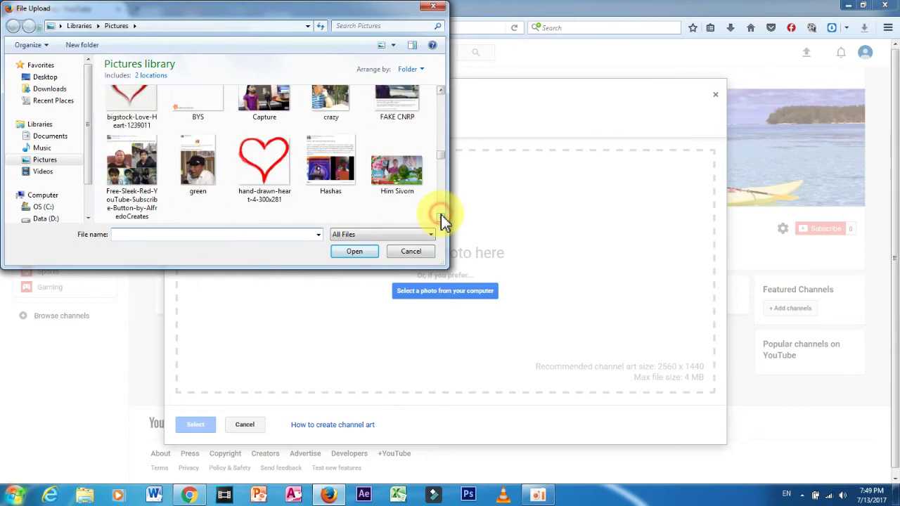
left_click(434, 8)
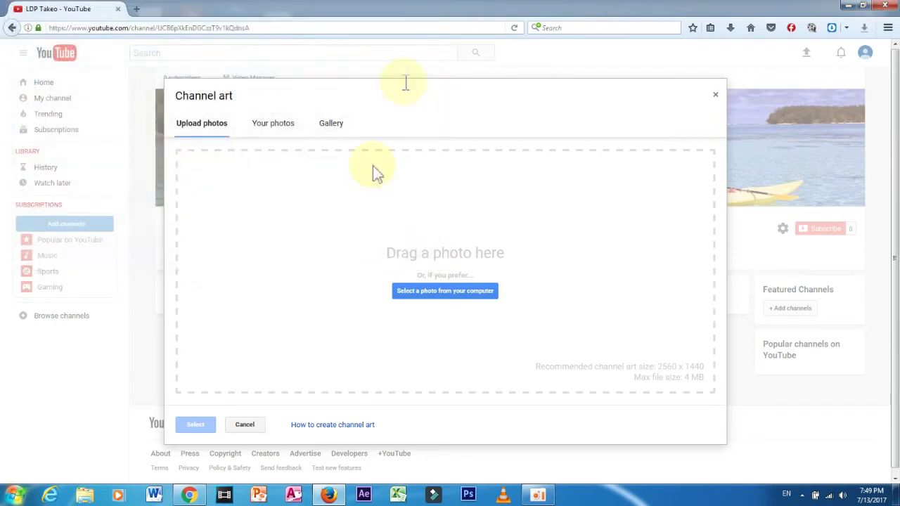
left_click(291, 132)
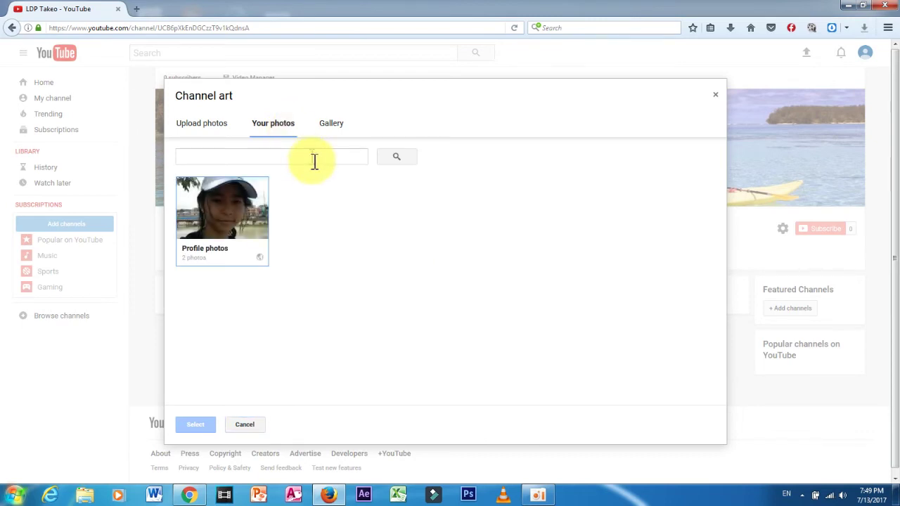
left_click(331, 127)
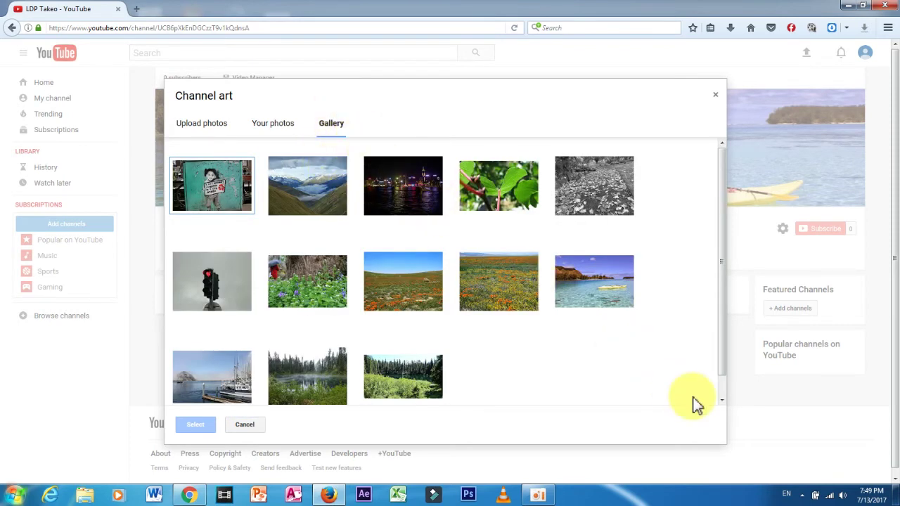
left_click(723, 398)
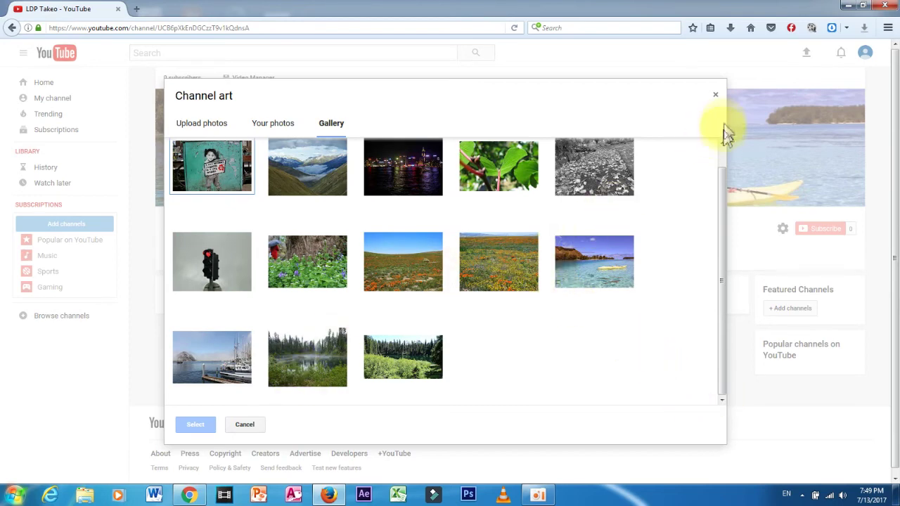
left_click(722, 143)
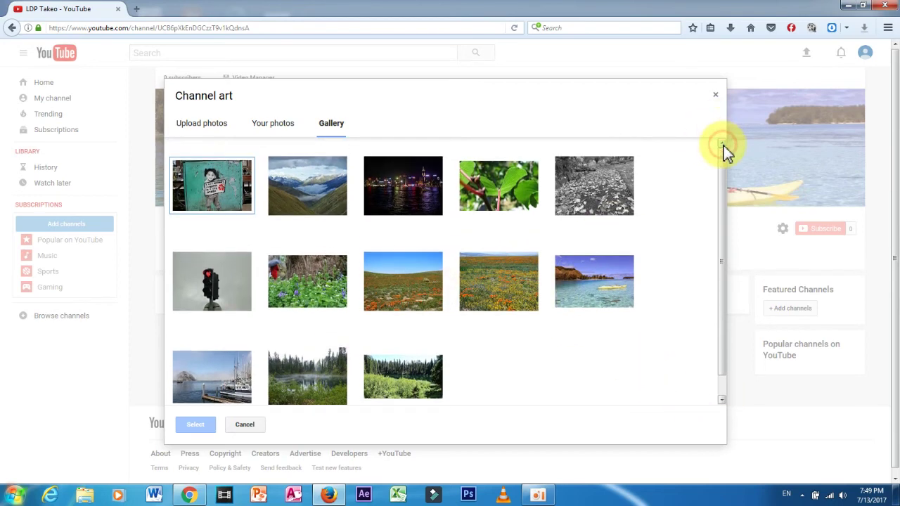
left_click(436, 301)
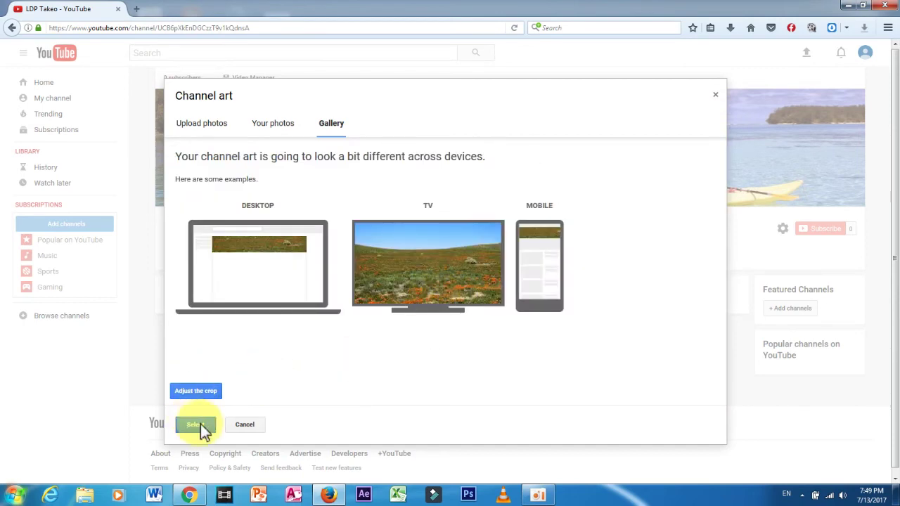
left_click(196, 424)
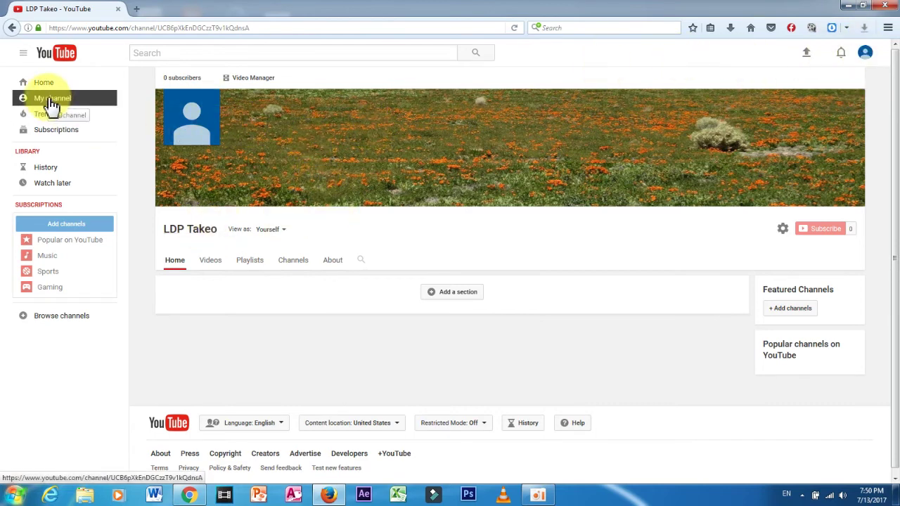
Open the account menu once the poppy-field banner has saved.
left_click(870, 56)
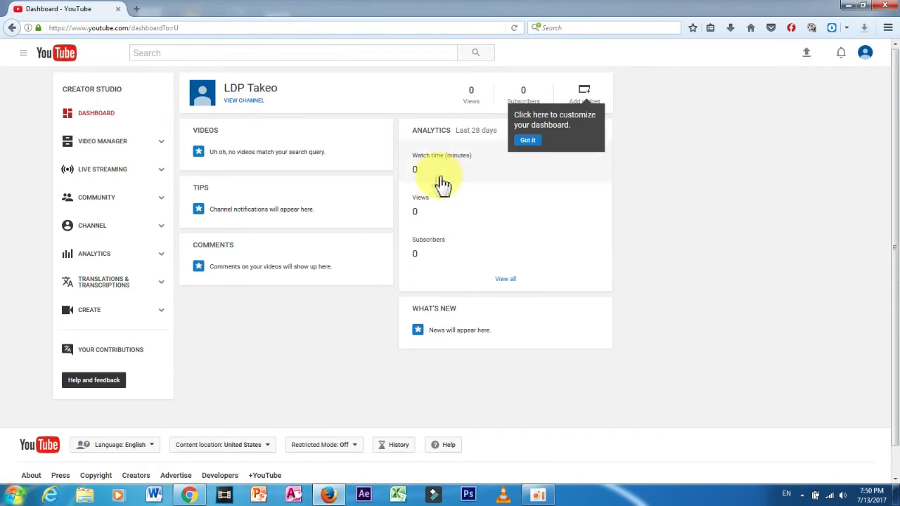
Open the Advanced channel settings and choose to edit the channel name.
left_click(91, 232)
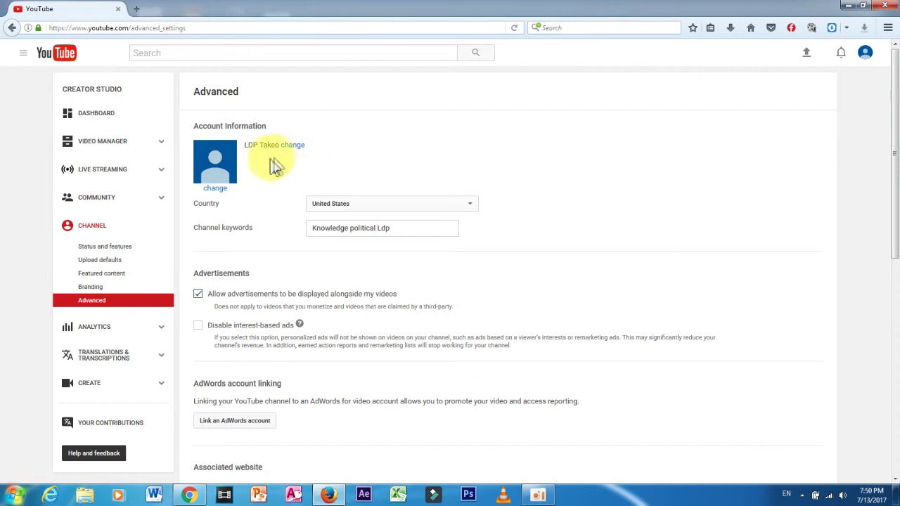
left_click(292, 148)
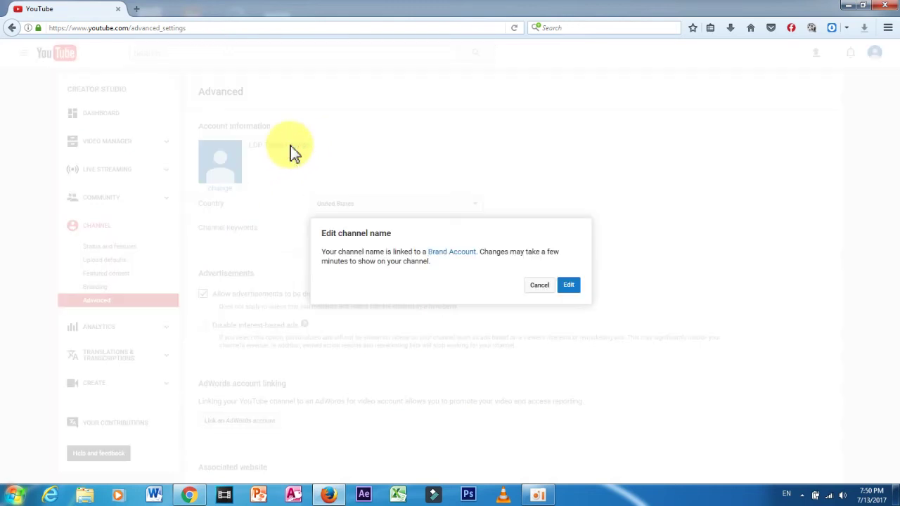
left_click(567, 285)
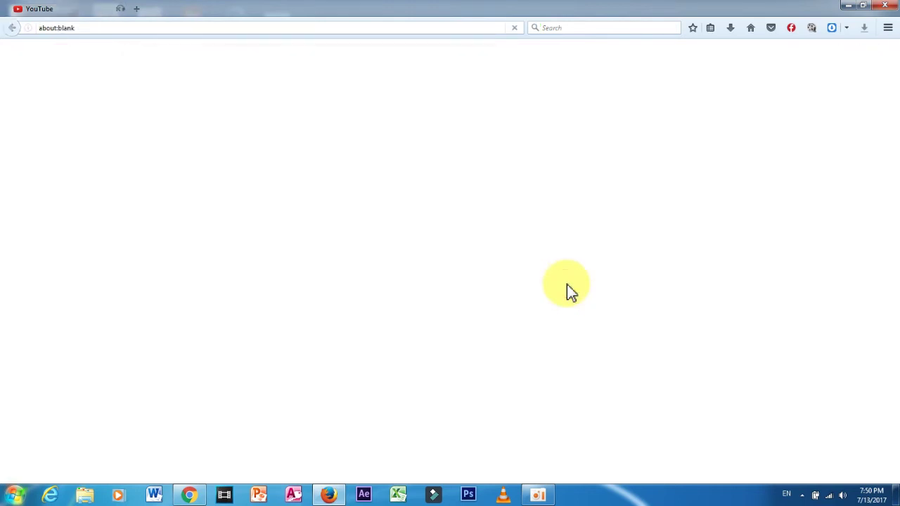
Review the channel name in About me, leave it unchanged, and close that tab.
left_click(59, 10)
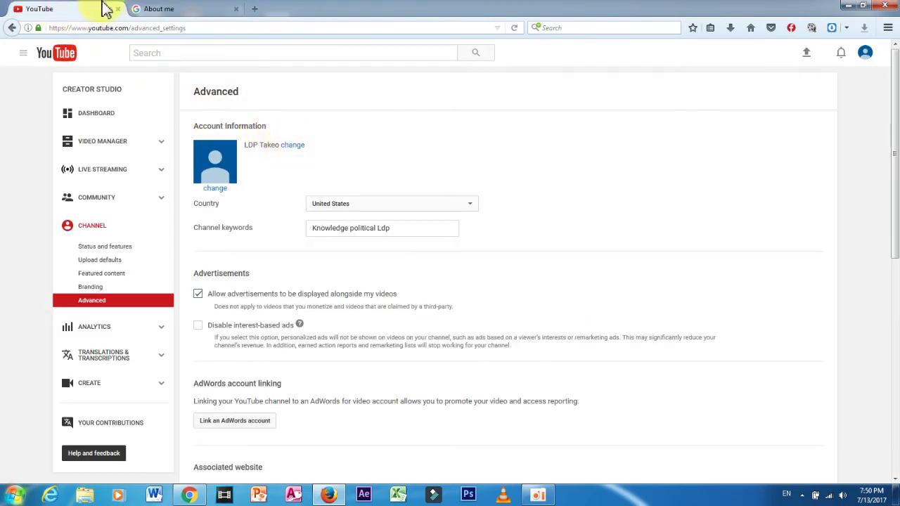
left_click(172, 9)
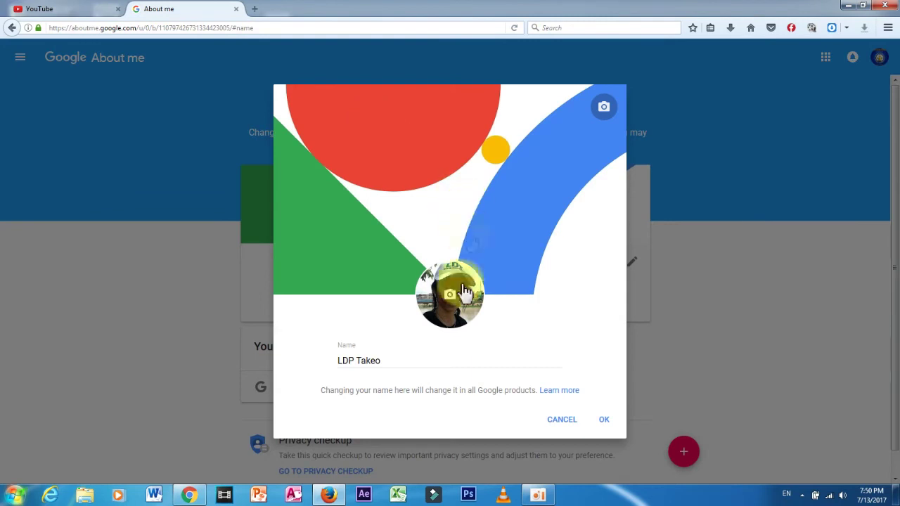
left_click(424, 360)
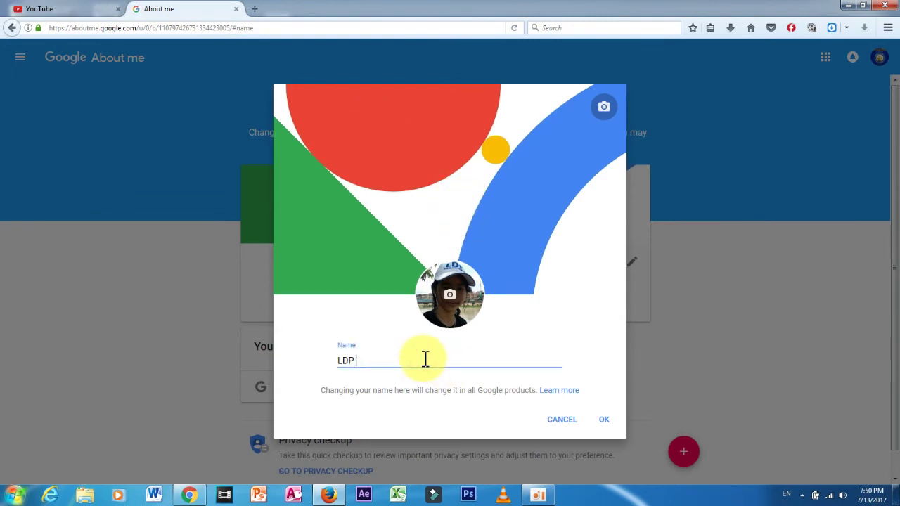
left_click(563, 420)
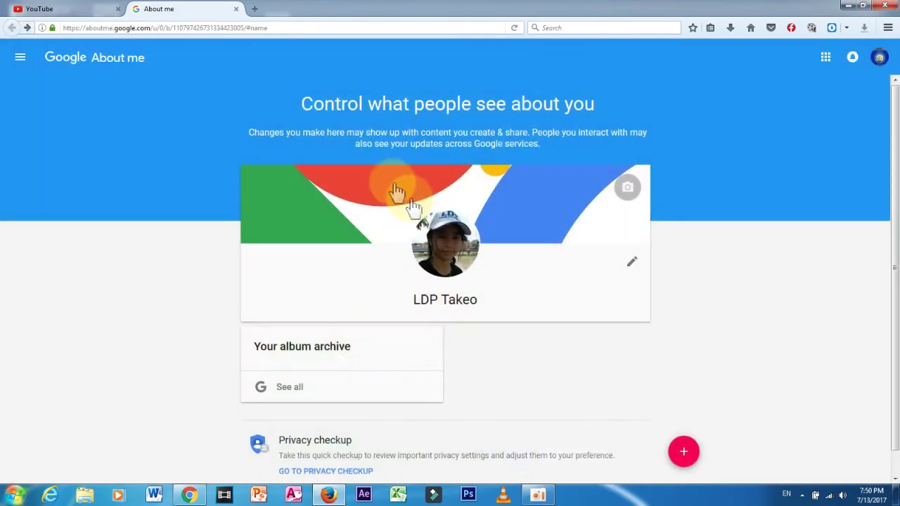
left_click(237, 10)
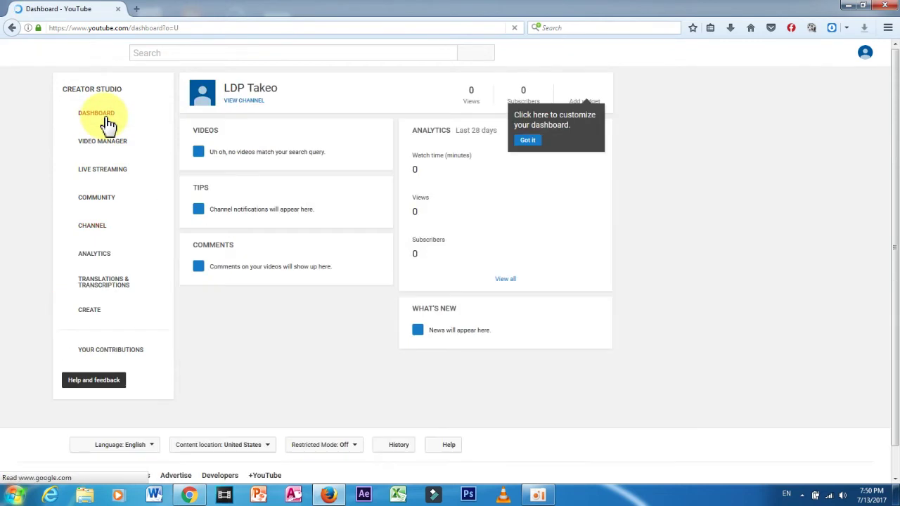
Go back to the Creator Studio dashboard through the account avatar menu.
left_click(865, 54)
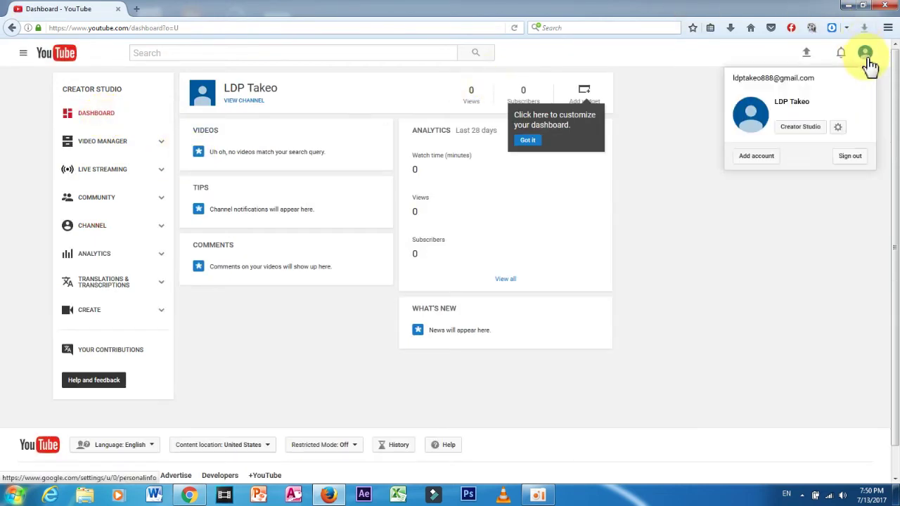
left_click(796, 128)
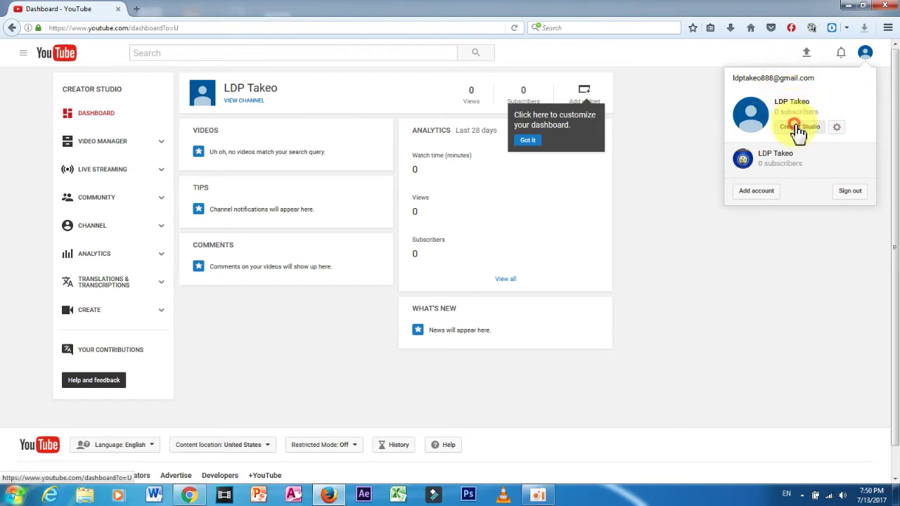